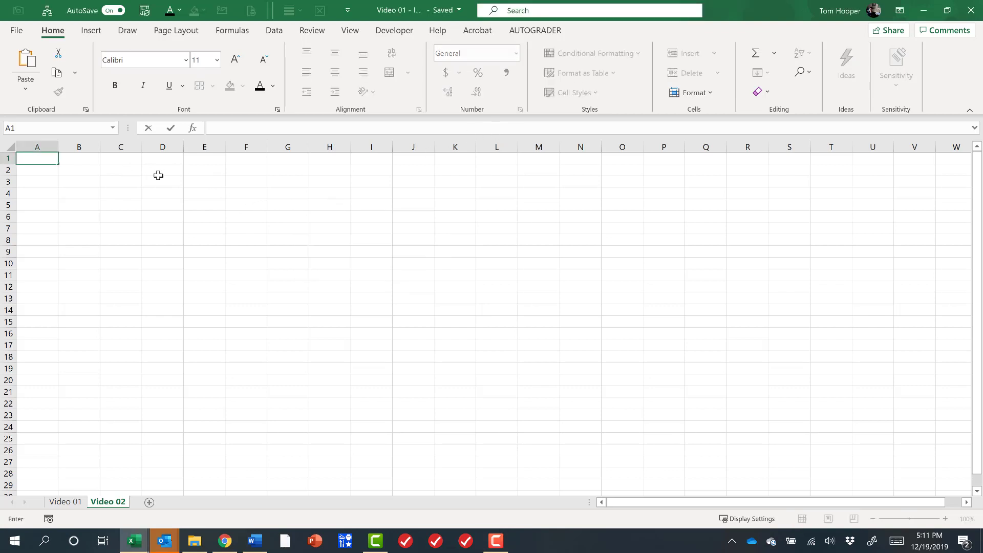
Enter the 'Discount Rate' label with a 10% rate in C2:D2.
left_click(116, 169)
type("Discount Rate")
key("Tab")
type("10%")
key("Return")
key("Down")
Enter End of Year 0–4 and Cash Flow of -$1,400 then $1,000 for years 1–4.
type("End of Year\t0\t1\t2\t3\t4 Cash Flow:\t-$1,400\t$1,000")
key("Left")
key("ctrl+c")
key("shift+Right")
key("shift+Right")
key("shift+Right")
key("ctrl+v")
key("Down")
key("Home")
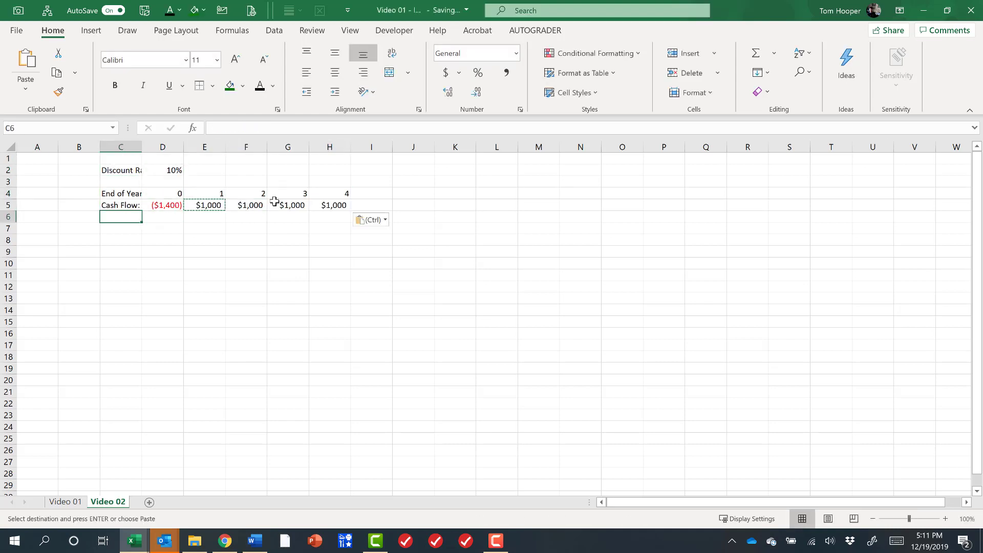
AutoFit column C to fit its labels.
key("shift+Up")
key("shift+Up")
key("shift+Up")
key("shift+Up")
key("alt+h")
key("o")
key("i")
key("Down")
key("Up")
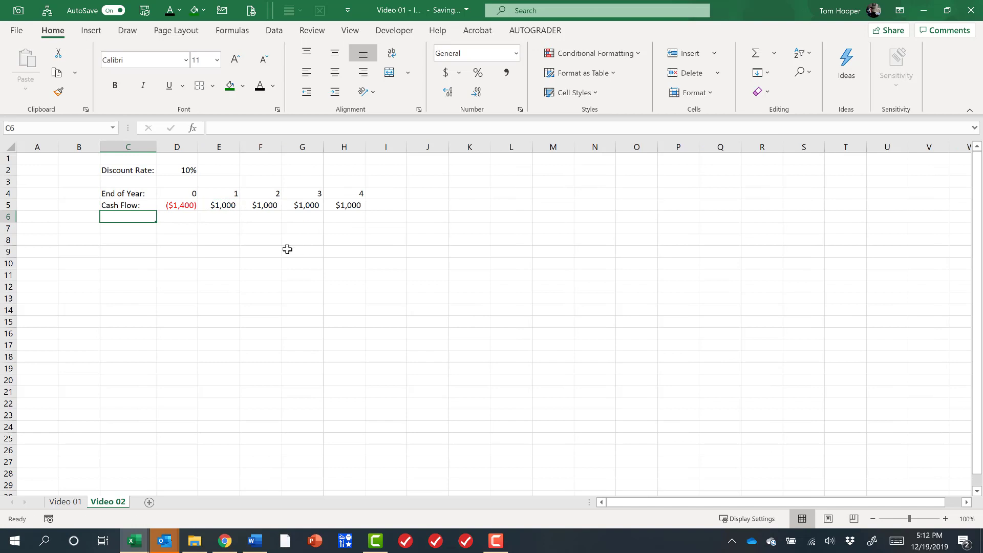
Check the rate, year numbers and cash flow entries for accuracy.
left_click(149, 172)
left_click(168, 170)
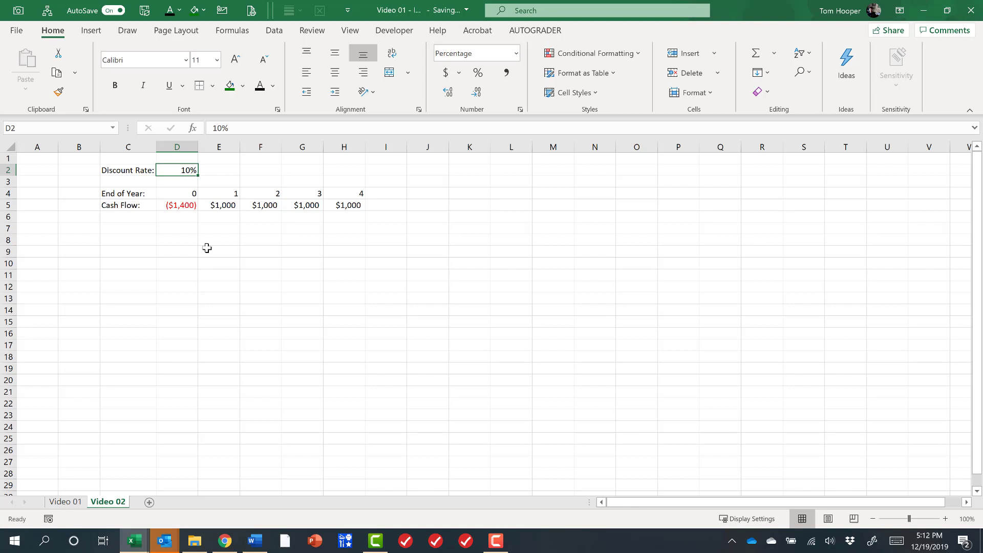
left_click(142, 196)
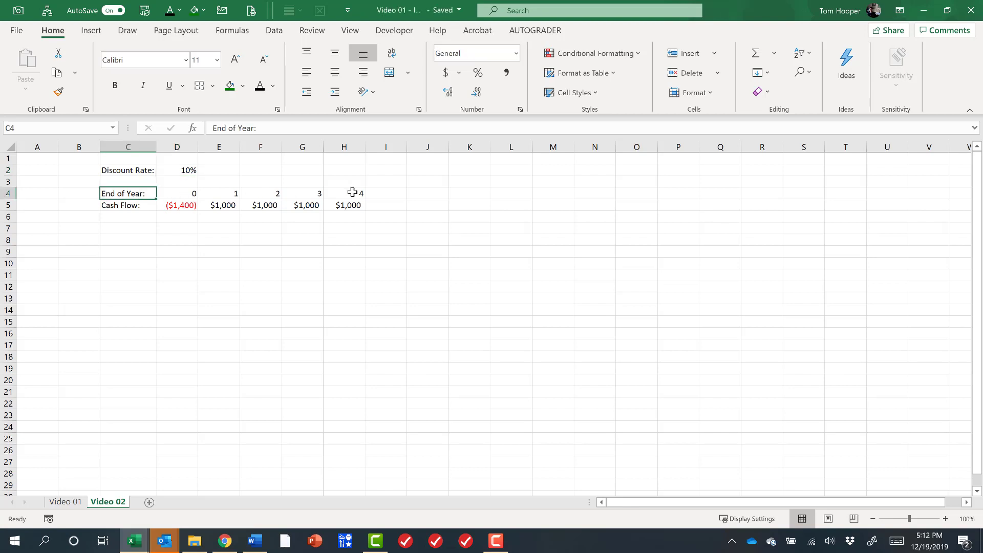
left_click(188, 194)
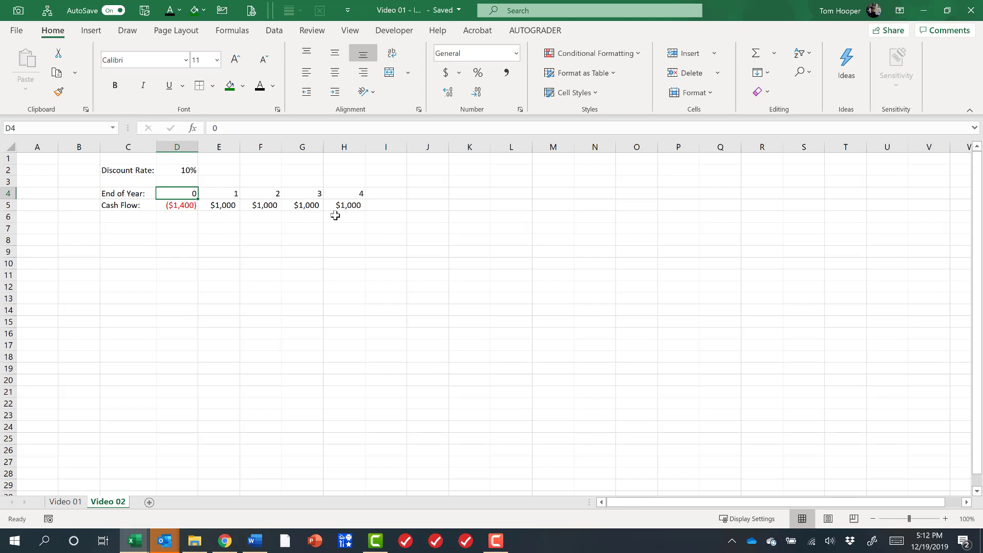
left_click(177, 205)
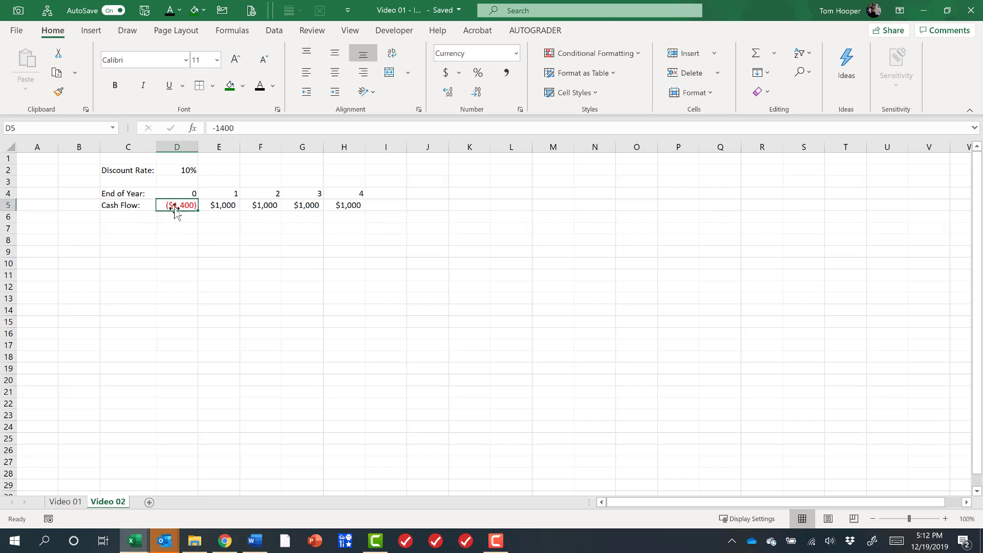
left_click(183, 217)
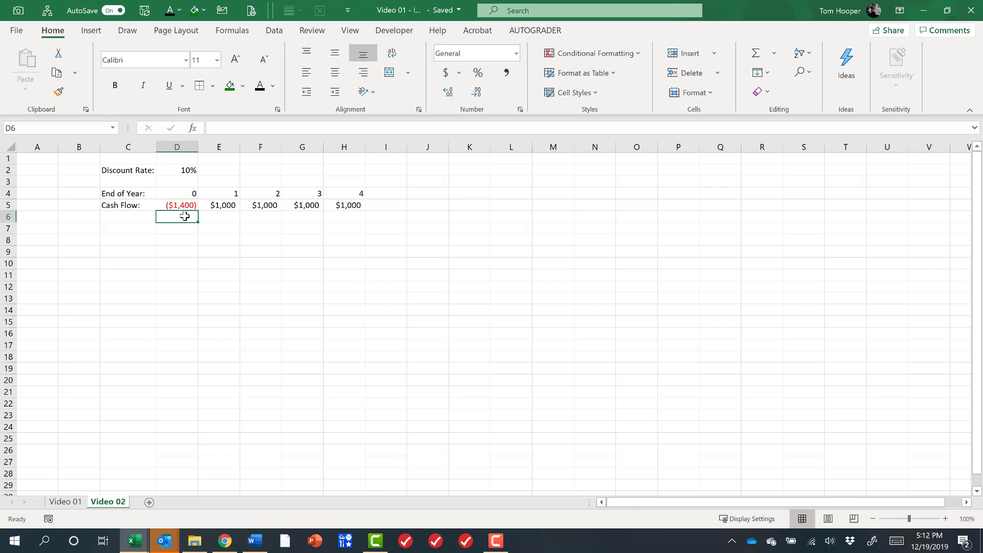
left_click(216, 194)
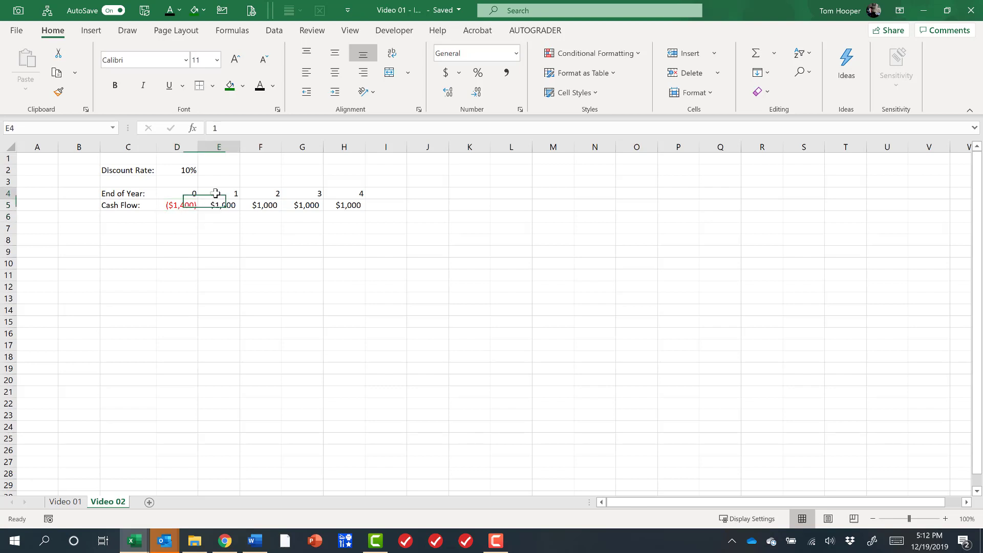
left_click(216, 206)
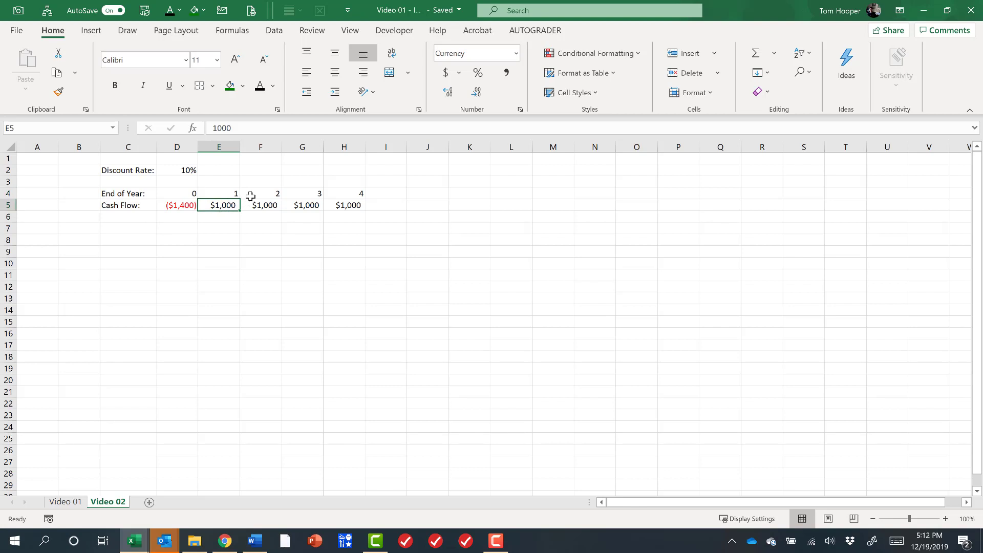
left_click(340, 215)
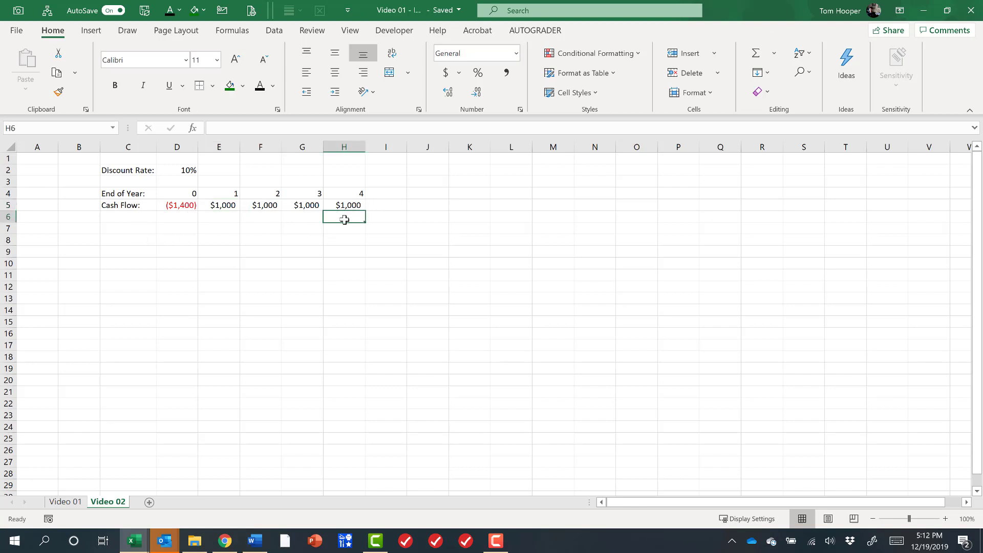
Label C6 'PV Factor' and enter =1/(1+$D$2)^D4 in D6.
left_click(138, 216)
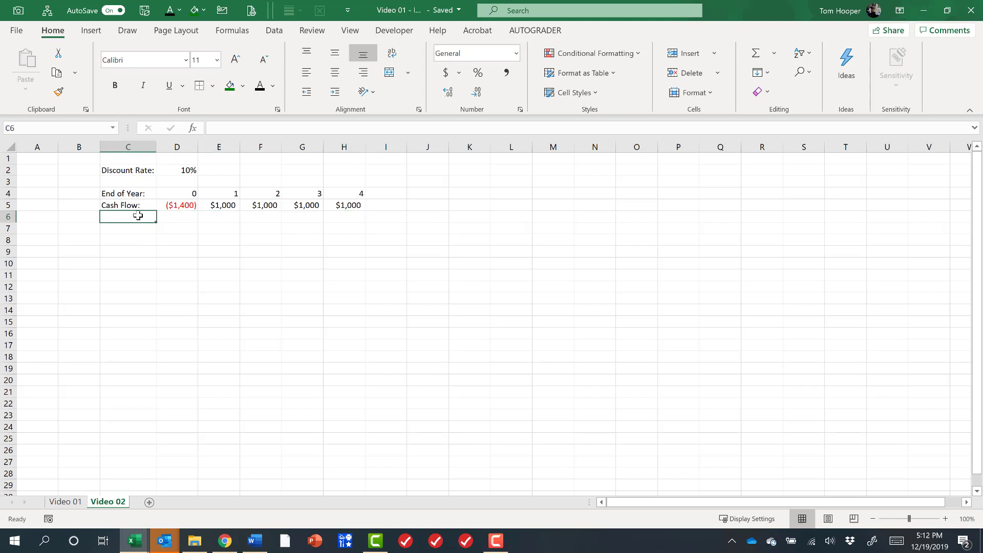
type("PV Factor:")
key("Tab")
type("=")
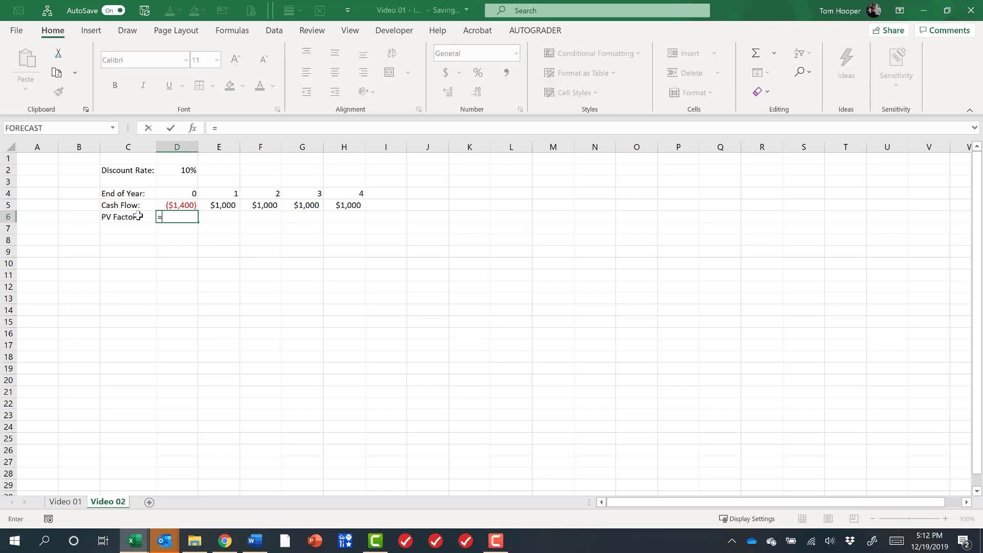
type("1/(1+")
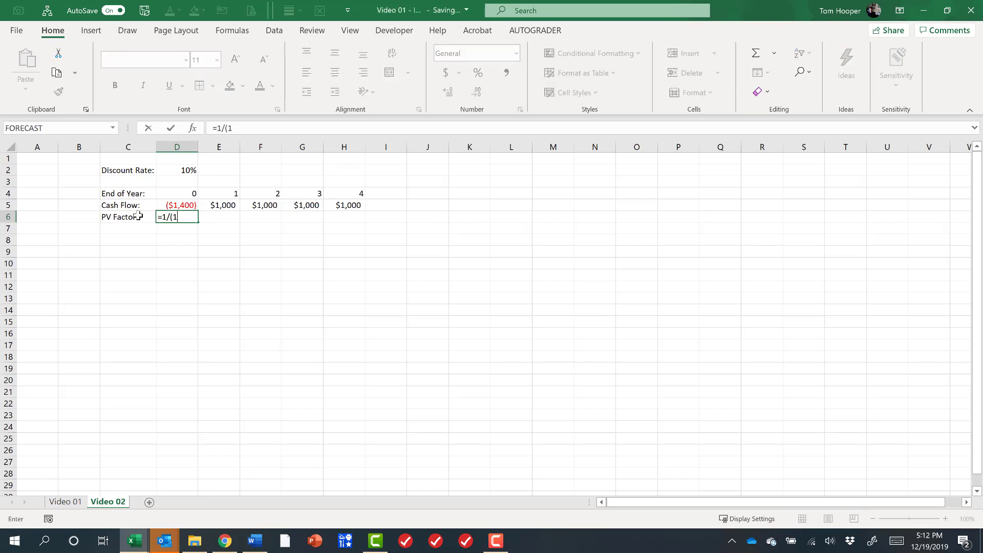
key("Up")
key("Up")
key("Up")
key("Up")
key("F4")
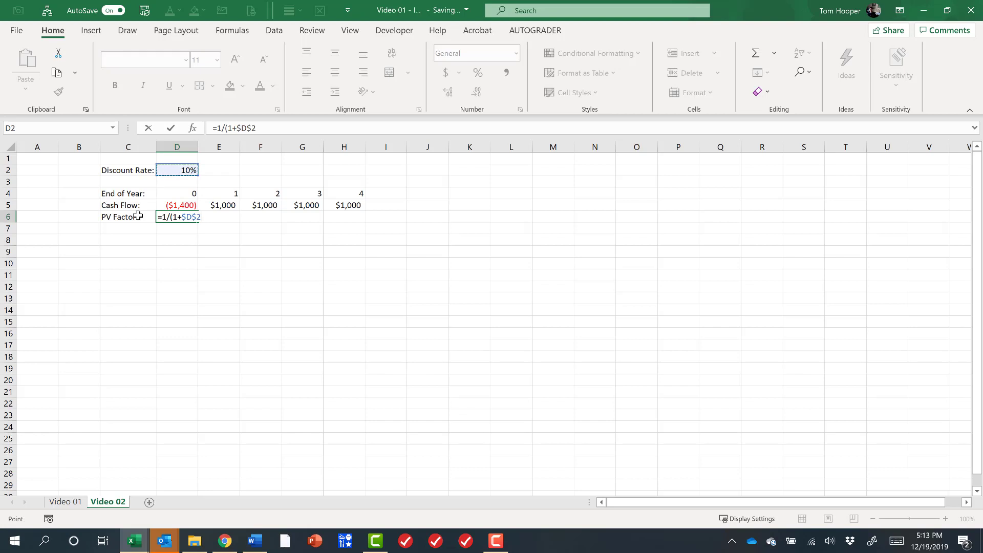
type(")^")
key("Up")
key("Up")
key("ctrl+Return")
Copy the PV factor formula across E6:H6, giving 0.909091 down to 0.683013.
key("Left")
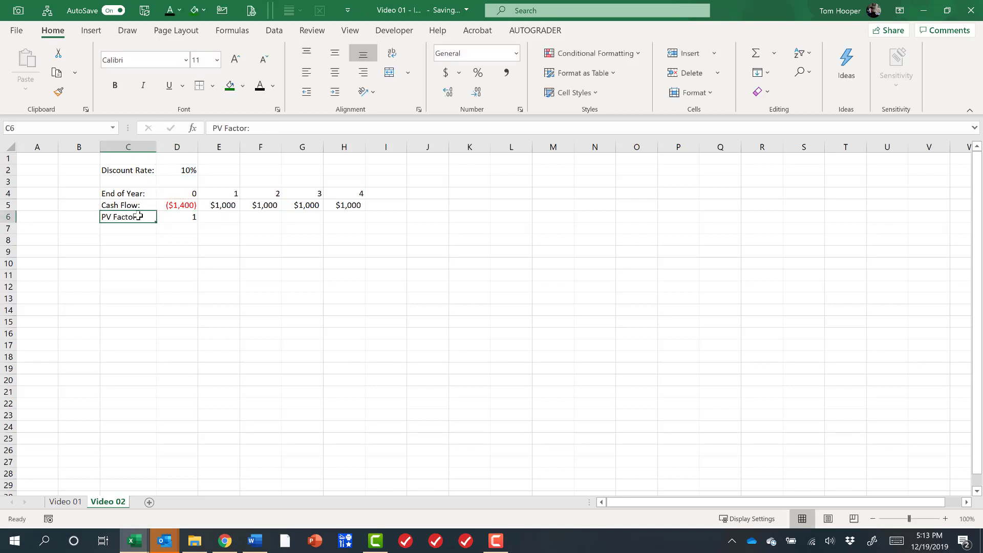
key("Right")
key("ctrl+c")
key("shift+Right")
key("shift+Right")
key("shift+Right")
key("shift+Right")
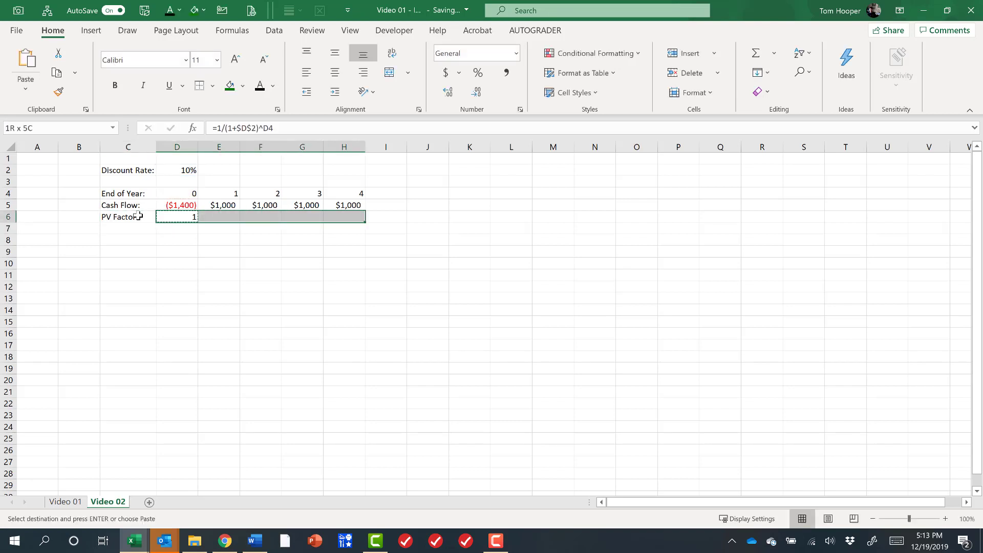
key("ctrl+v")
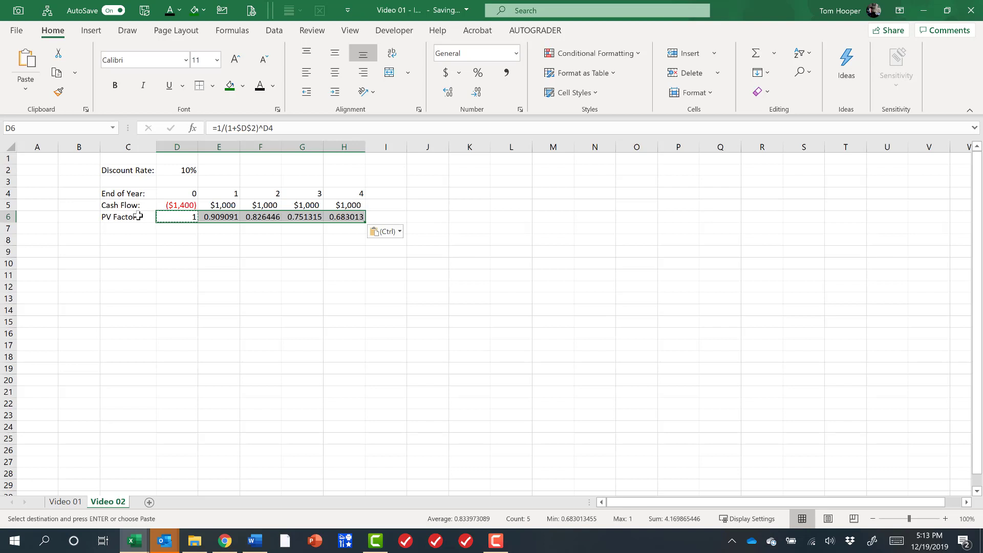
key("Right")
key("Right")
key("Right")
key("Right")
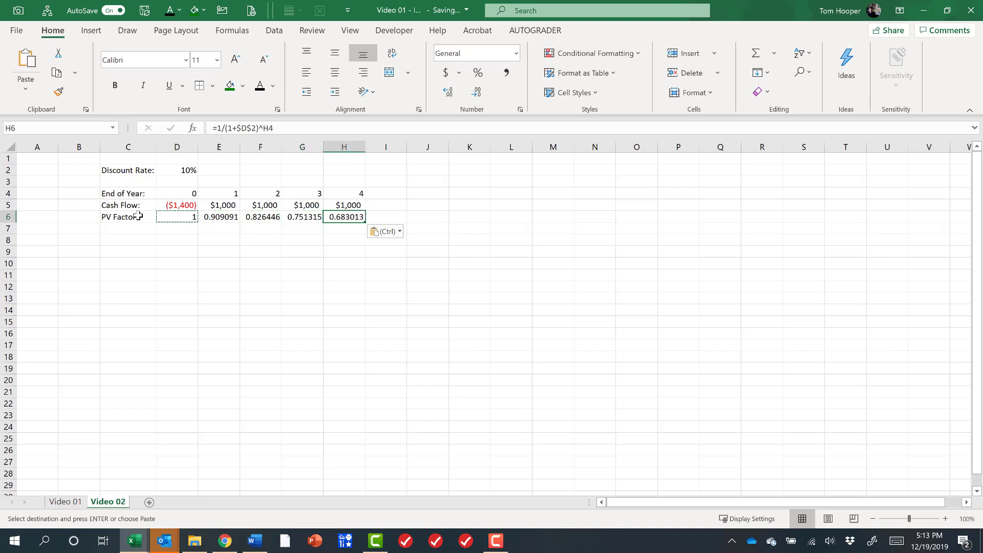
key("Down")
key("Left")
key("Left")
key("Left")
key("Left")
key("Left")
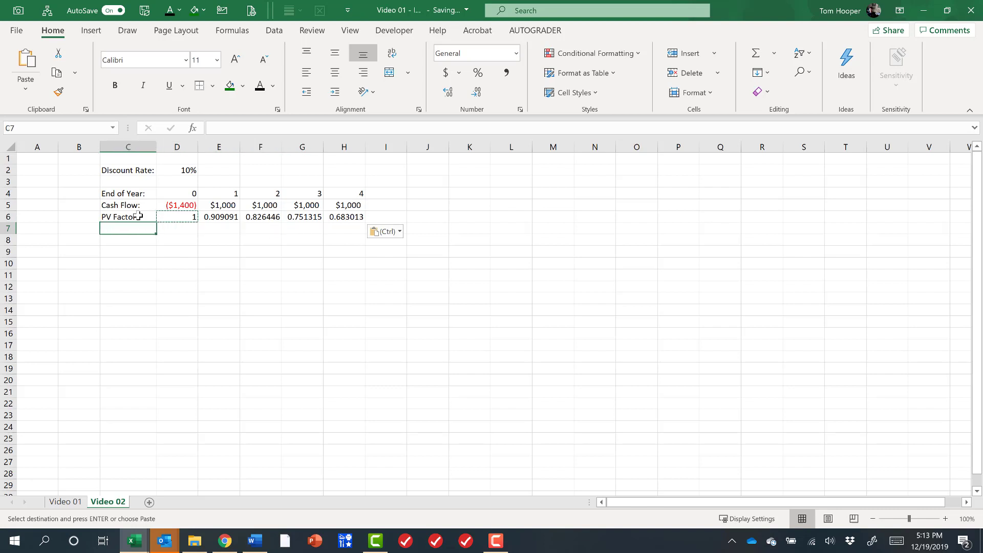
Label C7 'Discounted Cash Flow:' and fill =D5*D6 across D7:H7.
type("Discounted Cash Flow:")
key("Tab")
type("=")
key("Up")
key("Up")
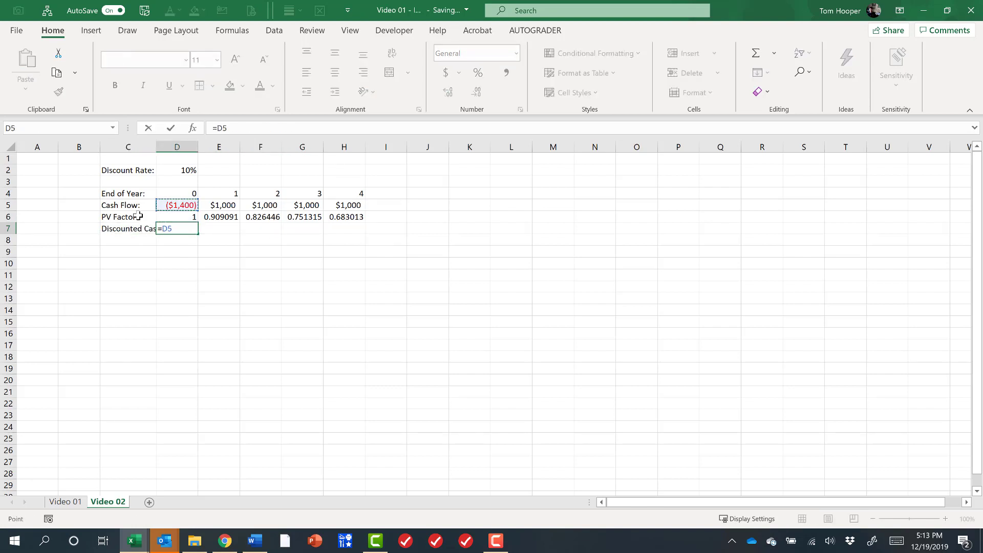
type("*")
key("Up")
key("shift+Tab")
key("Tab")
key("shift+Right")
key("shift+Right")
key("shift+Right")
key("shift+Right")
key("ctrl+v")
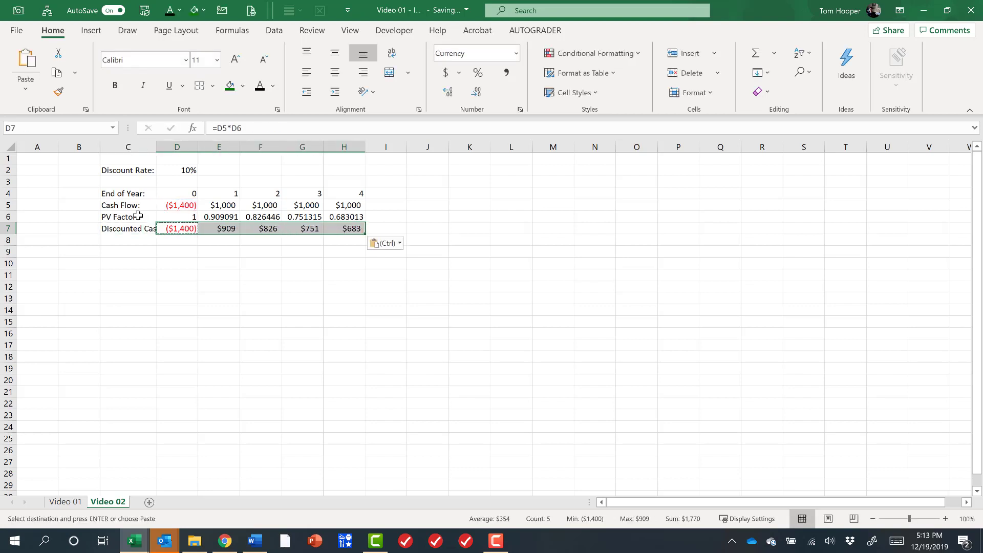
Right-align the column C labels in C2:C7.
key("Left")
key("Up")
key("Up")
key("Up")
key("Up")
key("Up")
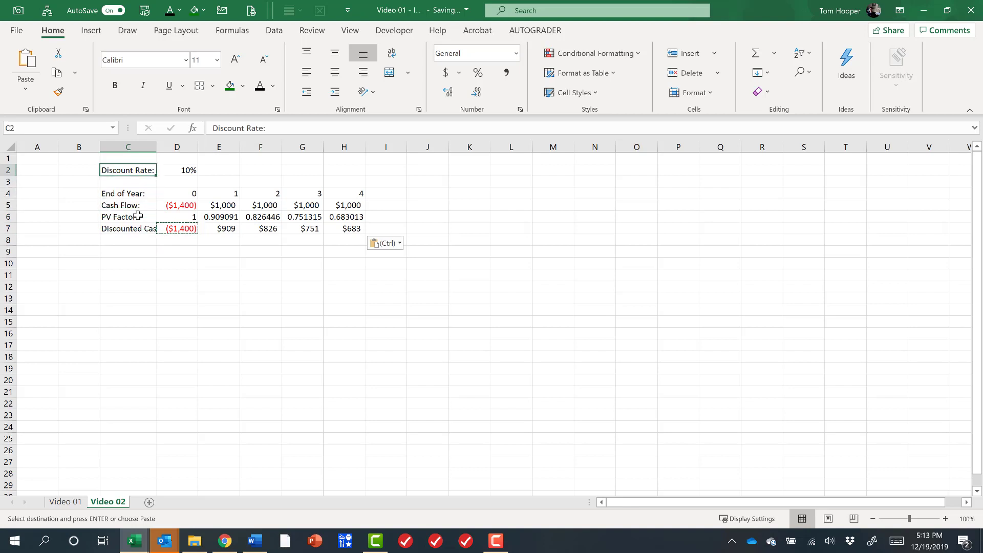
key("shift+Down")
key("shift+Down")
key("shift+Down")
key("shift+Down")
key("shift+Down")
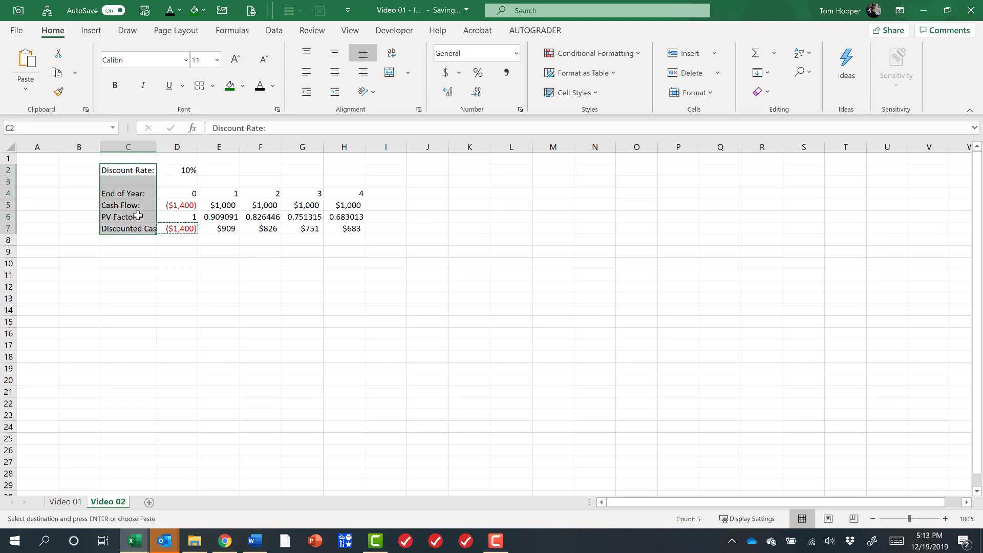
key("alt")
key("h")
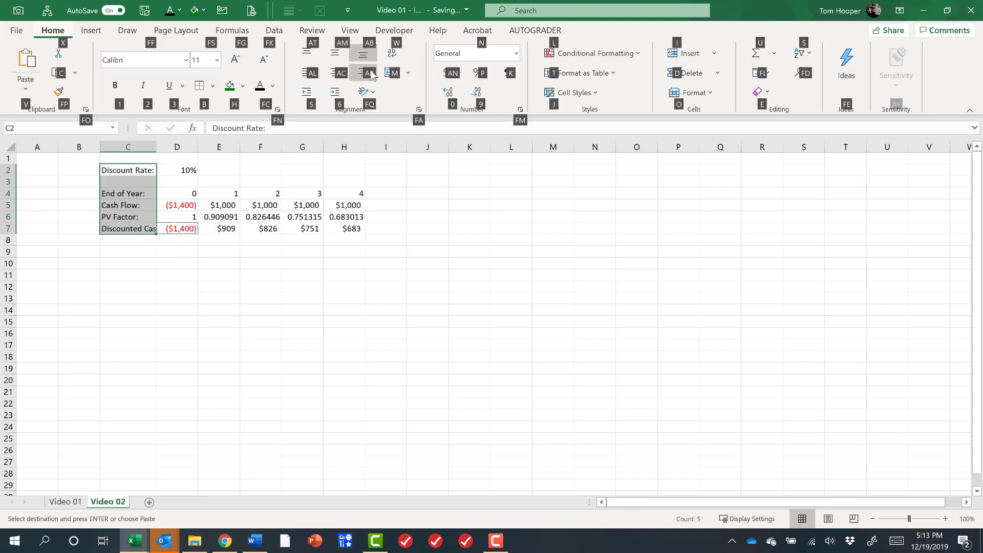
key("a")
key("r")
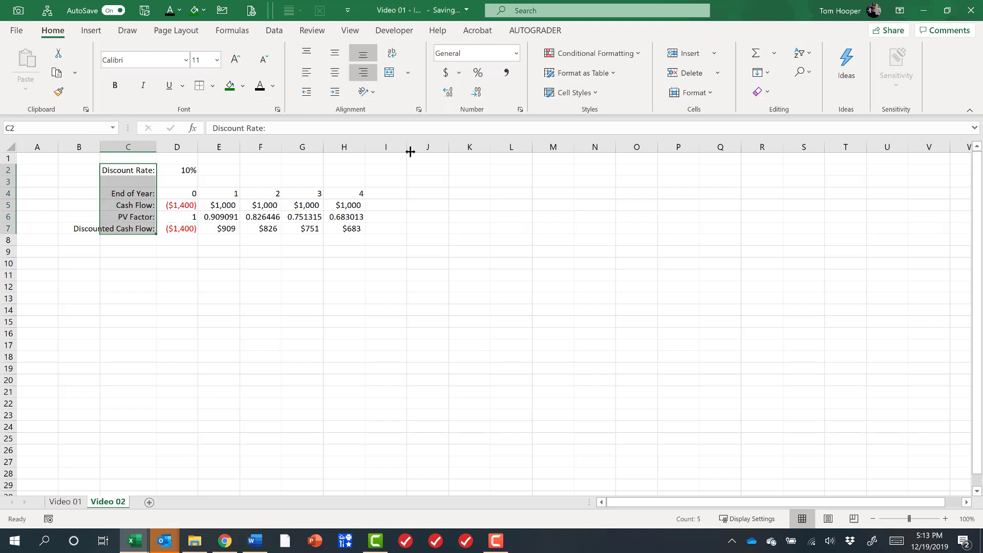
key("Down")
key("Down")
key("Down")
key("Right")
key("Down")
key("Down")
key("shift+Right")
key("shift+Right")
key("shift+Right")
key("shift+Right")
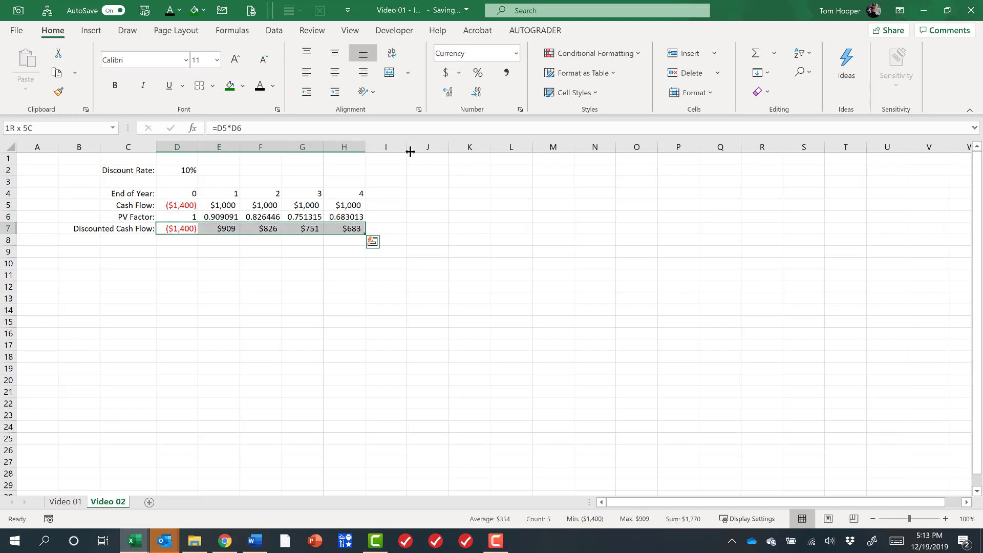
Add the right-aligned label 'Present value of Future cash flows:' in C9.
key("shift+Left")
key("Down")
key("Down")
key("Left")
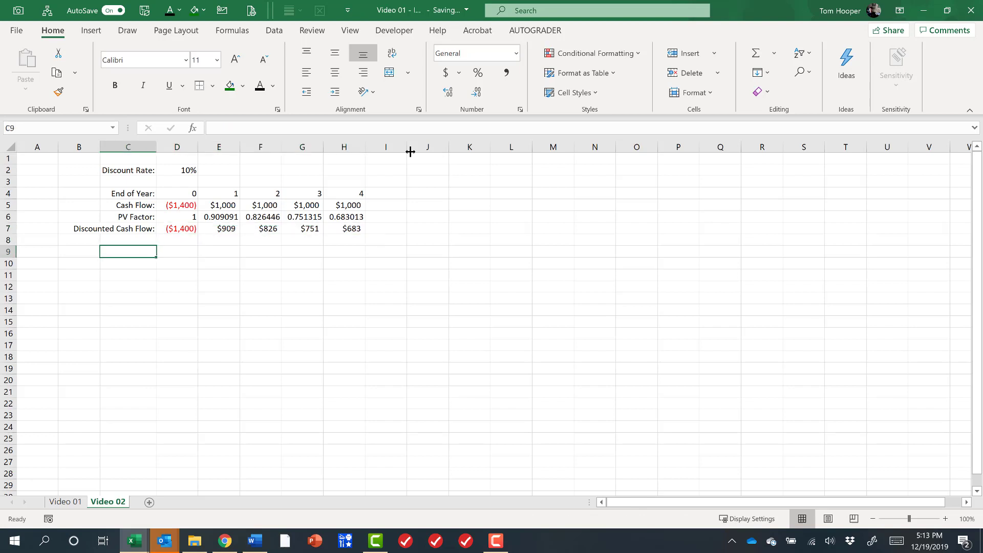
type("Present value of Future cash flows:")
key("ctrl+Return")
key("alt+h")
key("a")
key("r")
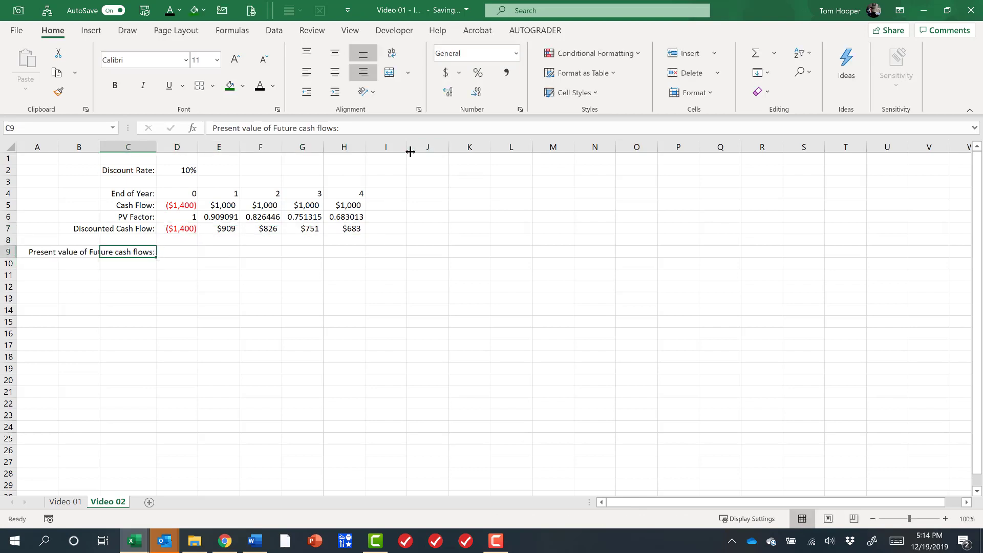
Sum the year 1–4 discounted cash flows E7:H7 in D9, giving $3,170.
key("Right")
type("=sum(")
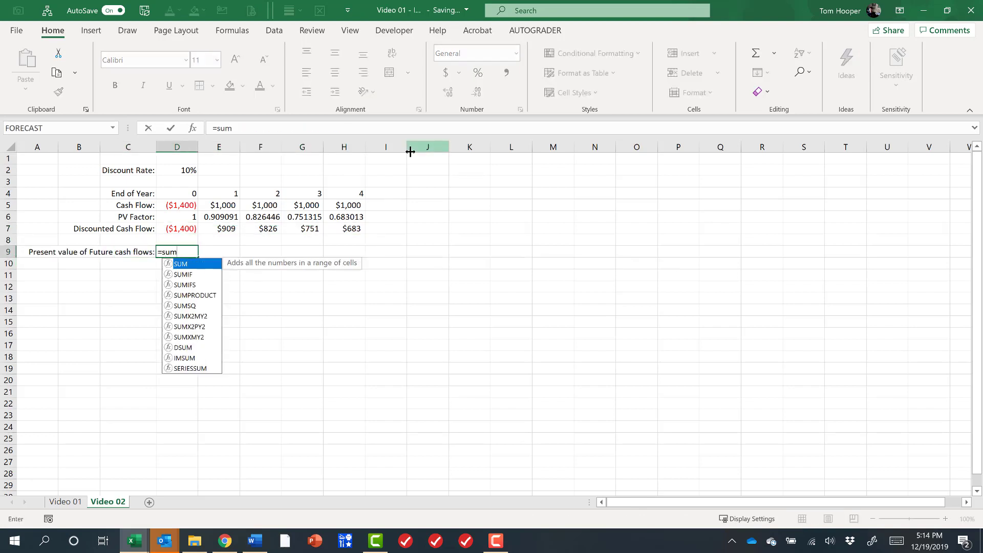
key("Up")
key("Up")
key("Right")
key("shift+Right")
key("shift+Right")
key("shift+Right")
type(")")
key("Return")
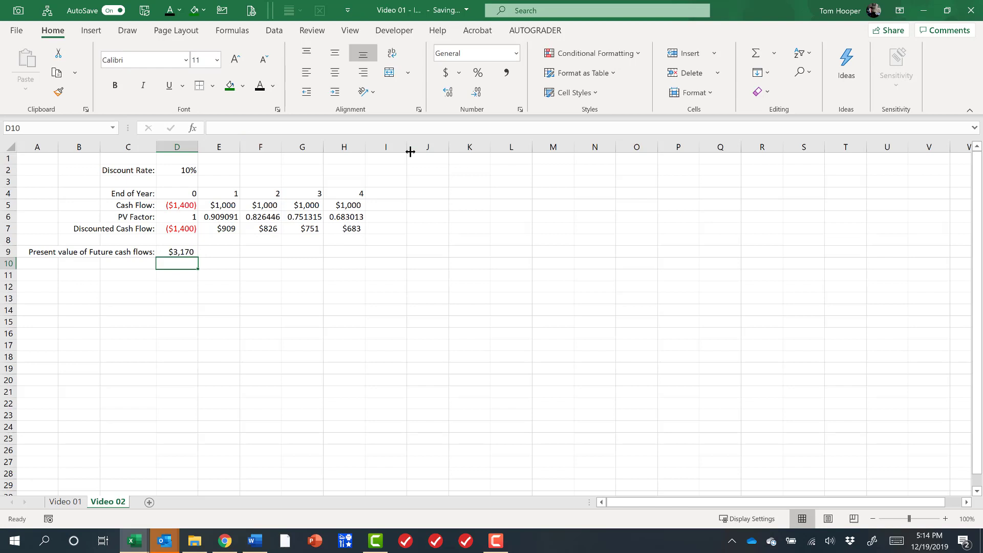
Add a 'Less Investment:' row referencing D7, showing ($1,400).
key("Left")
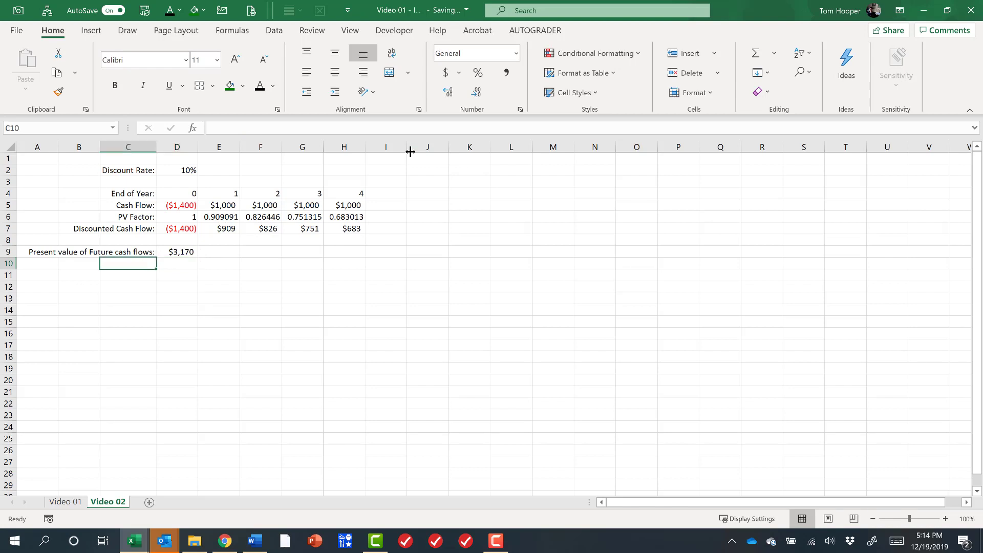
type("Less Investment:")
key("Tab")
type("=")
key("Up")
key("Up")
key("Up")
key("Return")
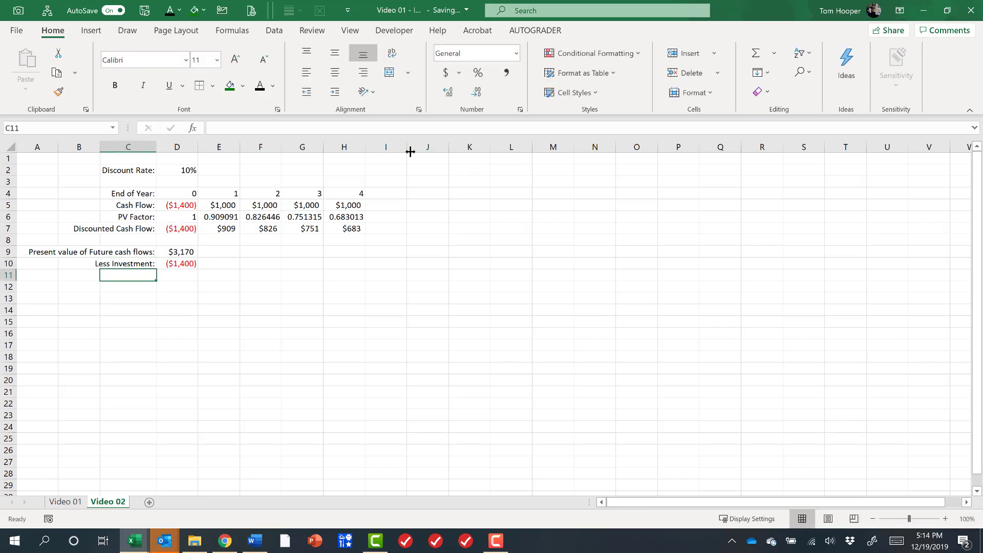
Add 'Net Present Value:' as =SUM(D9:D10), giving $1,770.
type("Net Pres")
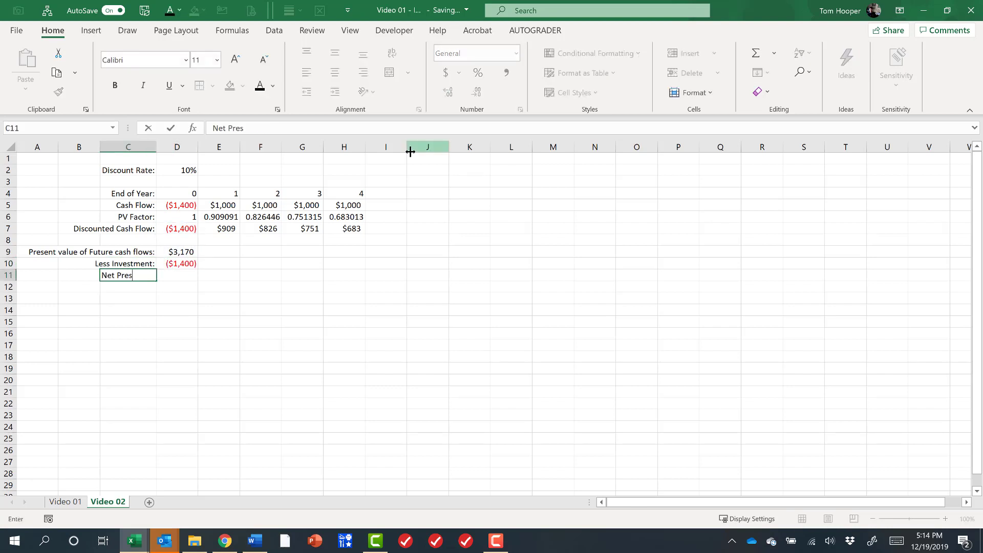
type("ent Value:")
key("Tab")
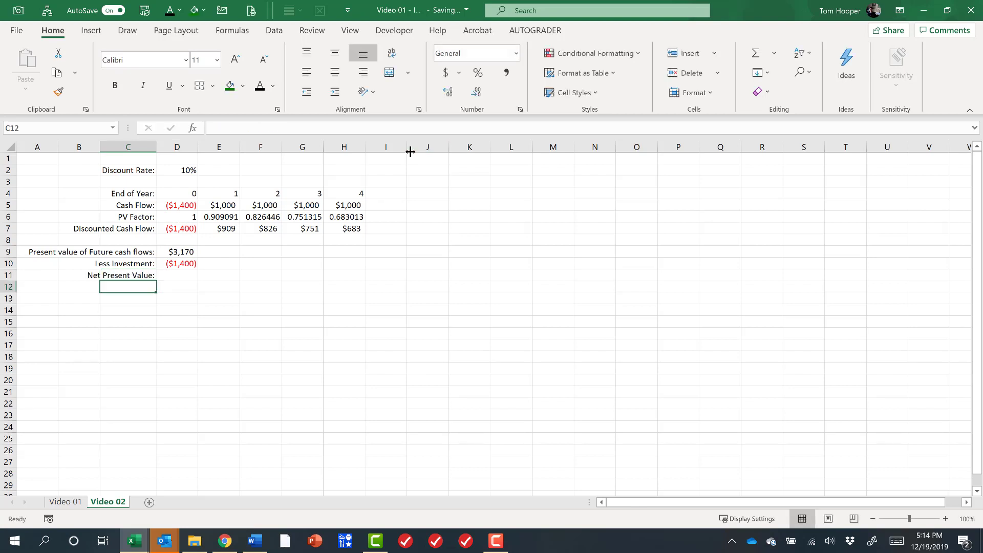
type("=SUM(")
key("Up")
key("Up")
key("shift+Down")
type(")")
key("Return")
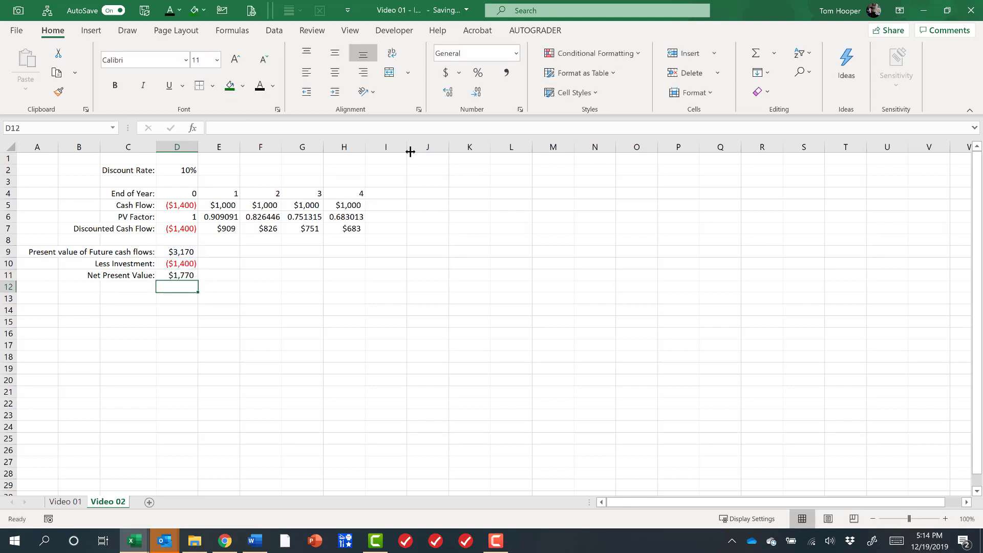
Put a top border over the Net Present Value row B11:D11.
key("Up")
key("shift+Left")
key("shift+Left")
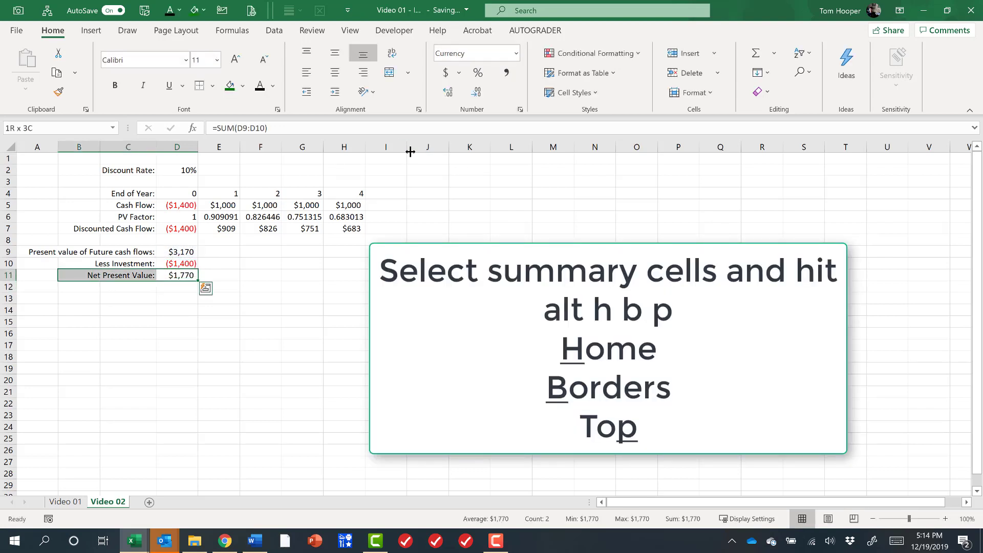
key("alt")
key("h")
key("b")
key("p")
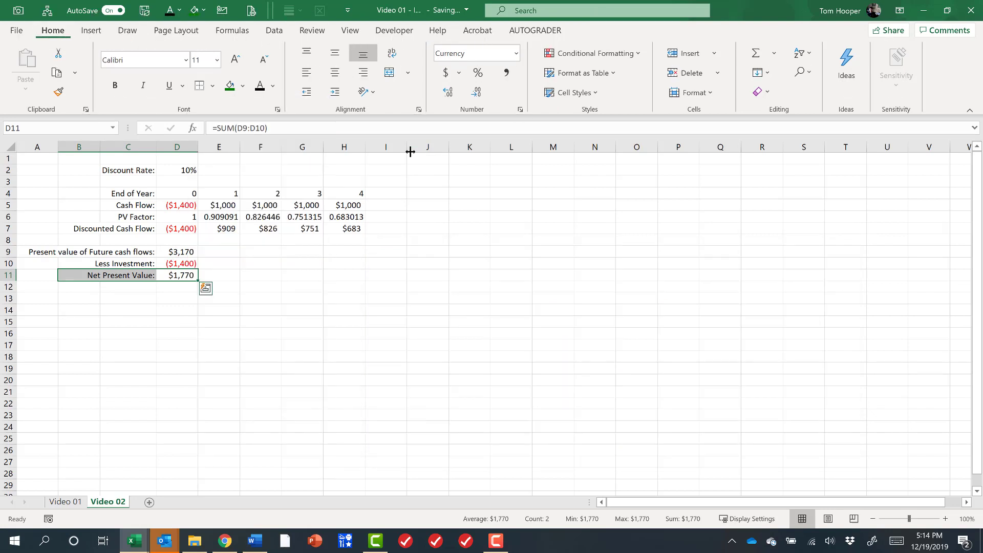
key("Down")
key("Right")
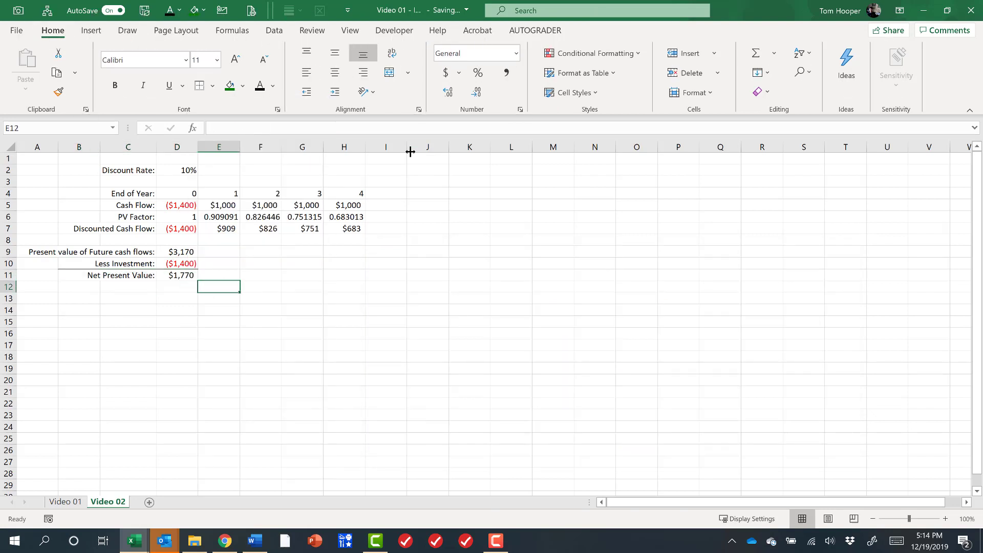
key("Down")
key("Left")
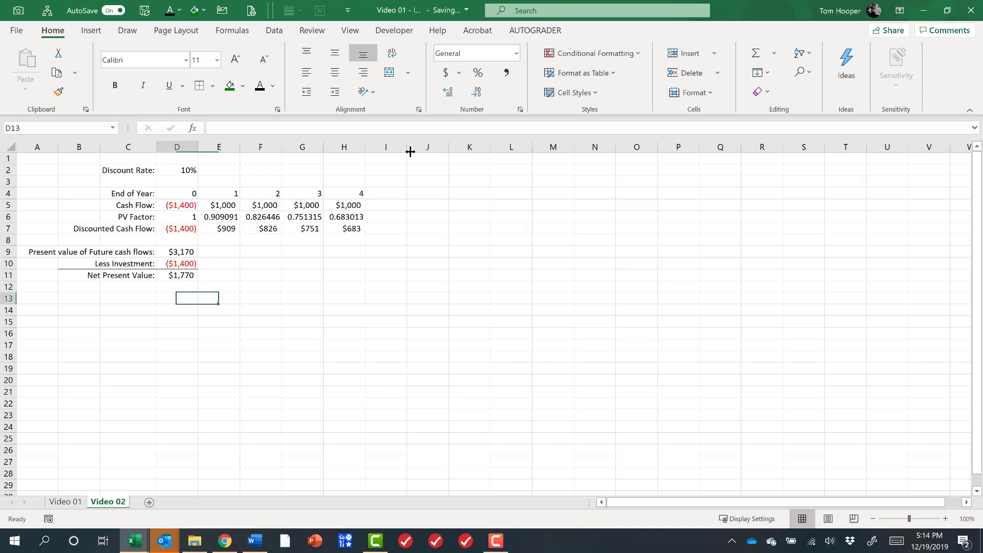
Add the label 'Excel NPV Function:' in C13.
key("Left")
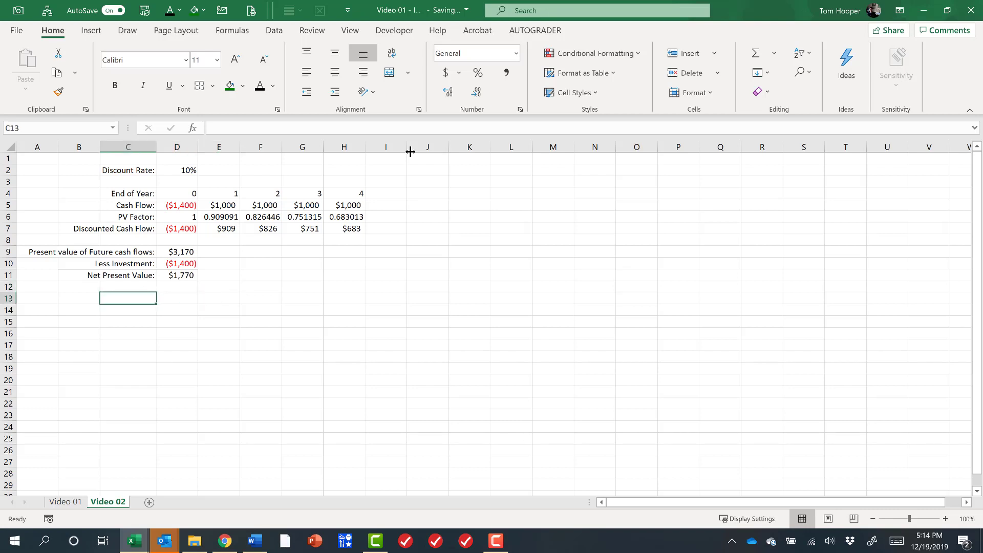
type("Excel NPV")
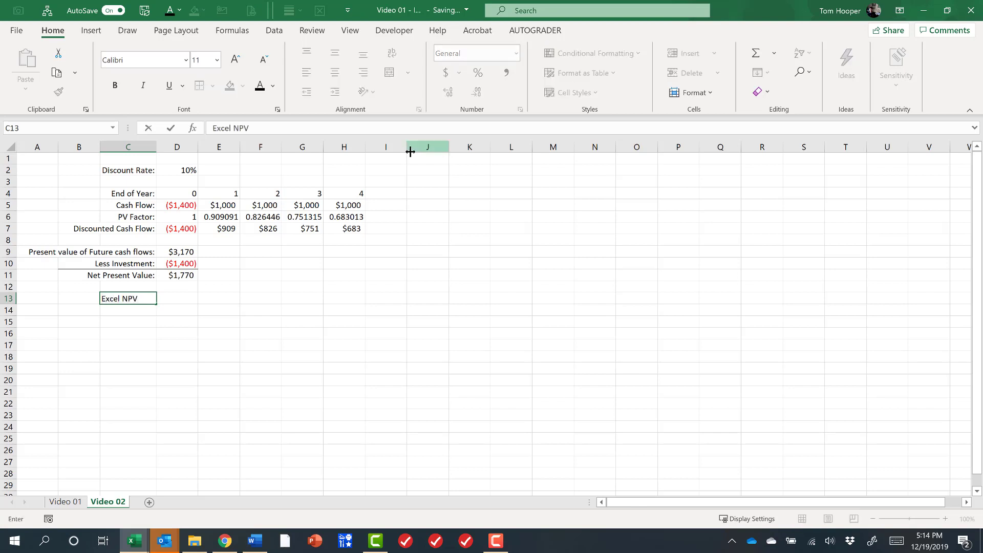
type(" Function:")
key("ctrl+Return")
key("Up")
key("Right")
Enter =NPV(D2,D5:H5) in D13 for $1,608.97, then select column D's figures.
type("=")
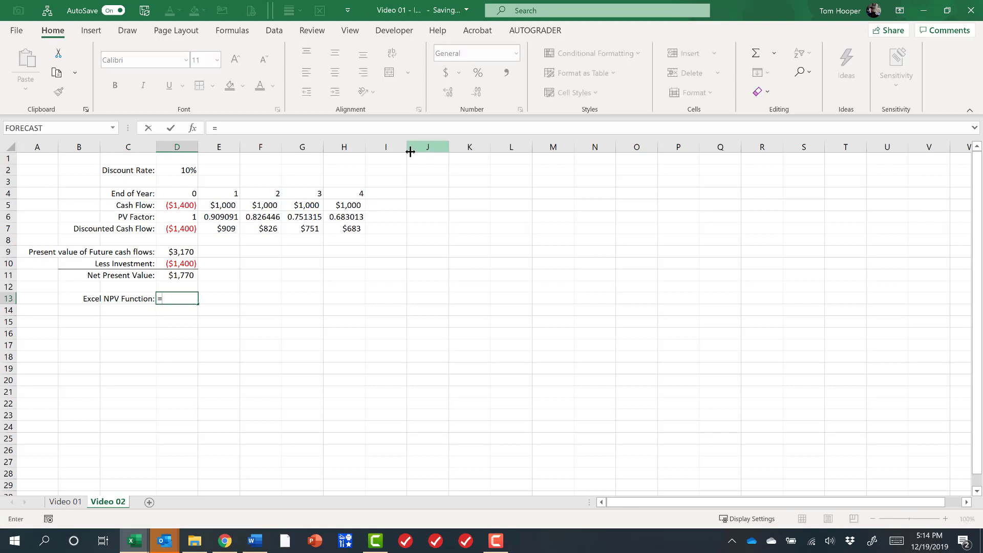
type("npv(")
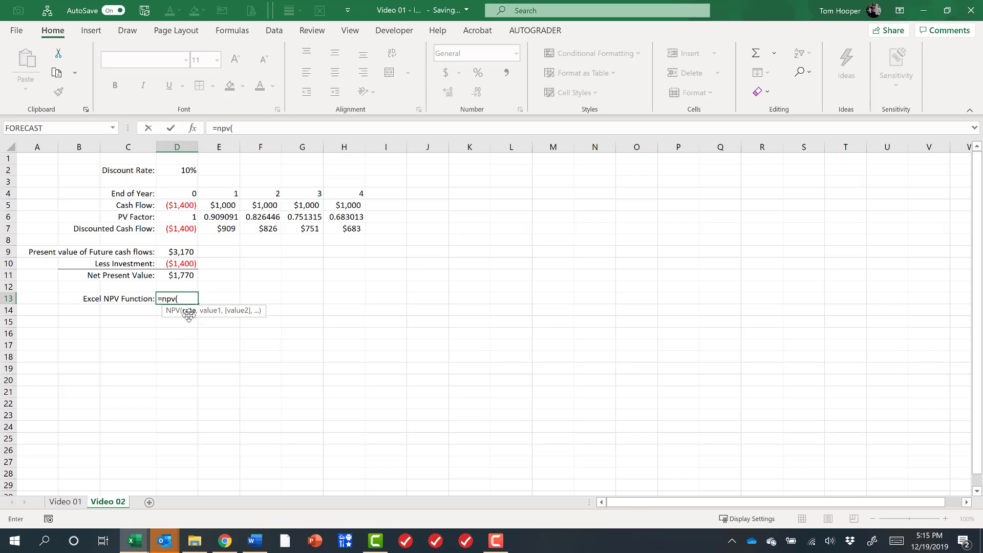
left_click(176, 169)
type(",")
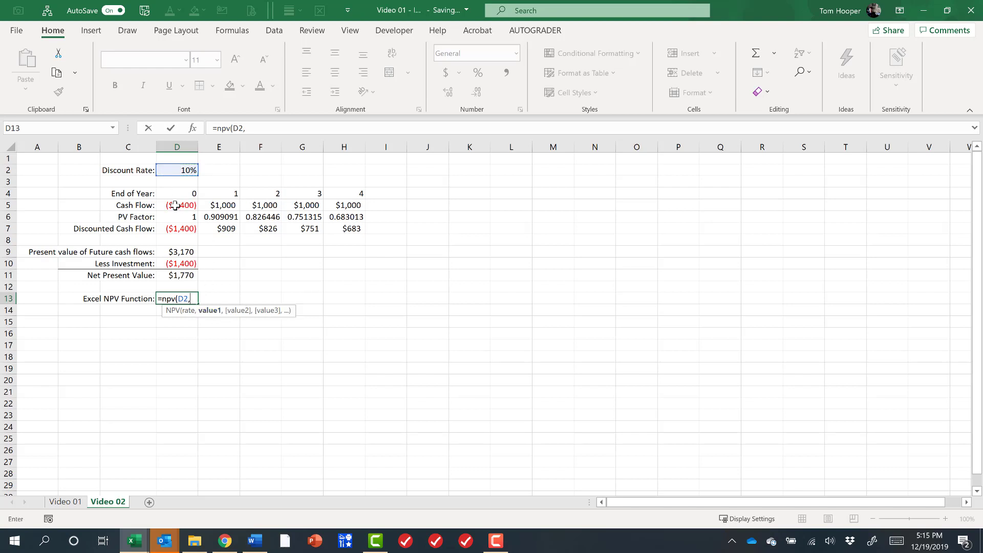
left_click_drag(180, 205, 353, 204)
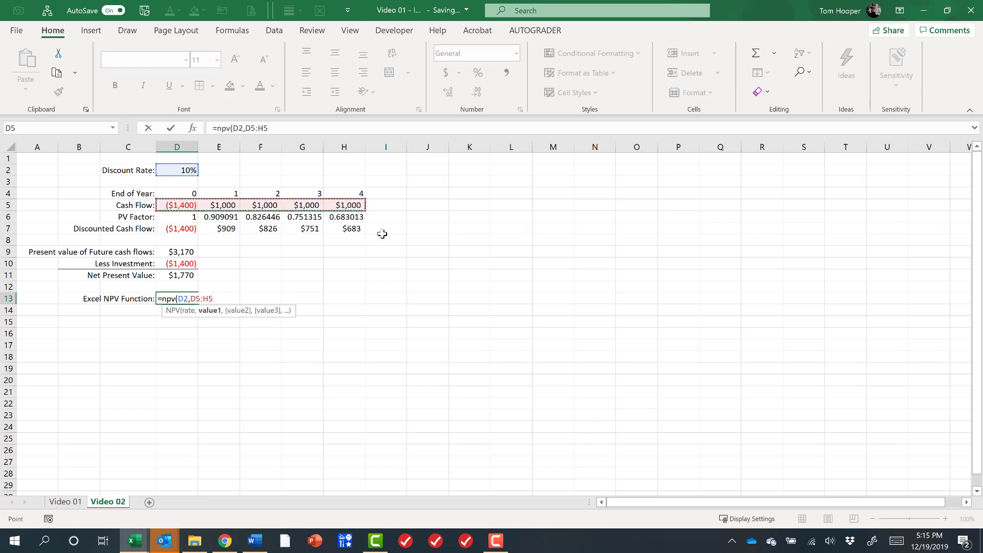
key("Return")
key("Up")
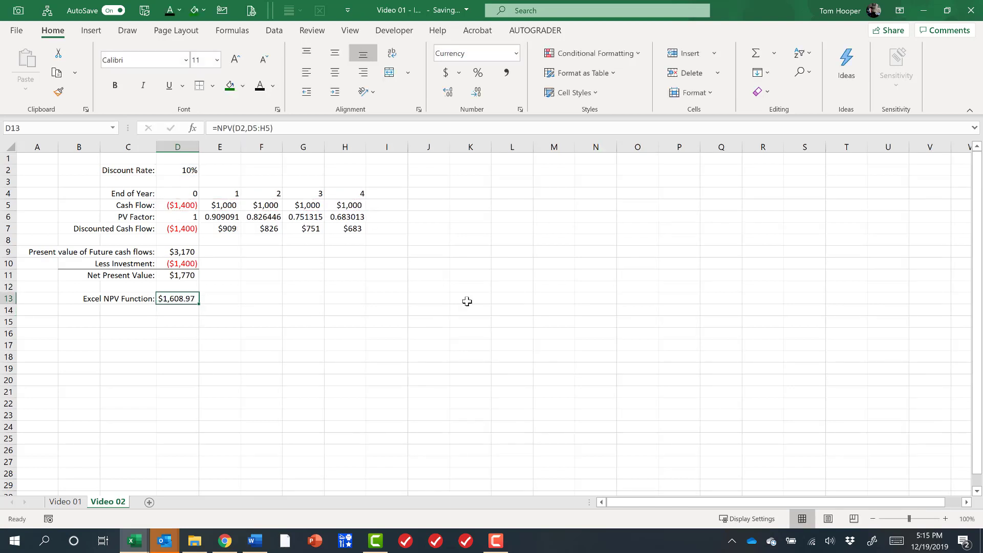
key("Up")
key("Up")
key("shift+Up")
key("shift+Up")
key("shift+Up")
key("shift+Up")
key("shift+Up")
key("shift+Up")
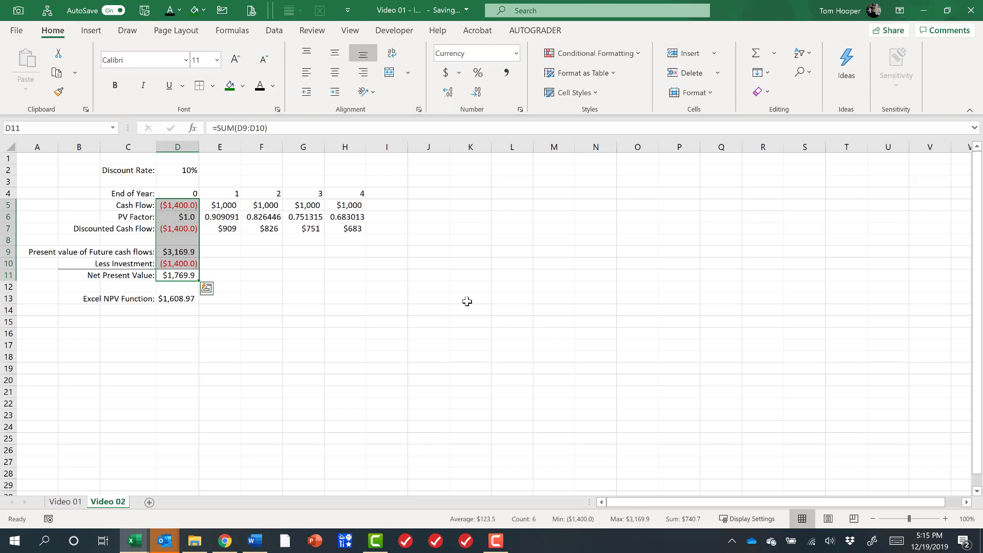
Add a decimal place to column D and show D11's formula with =FORMULATEXT(D11) in E11.
key("alt+h")
key("0")
key("Right")
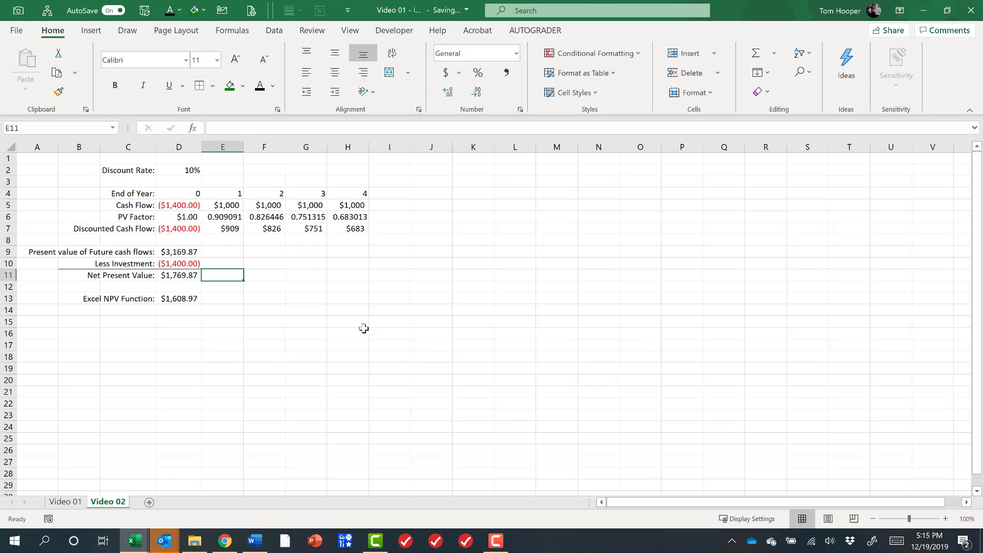
type("=form")
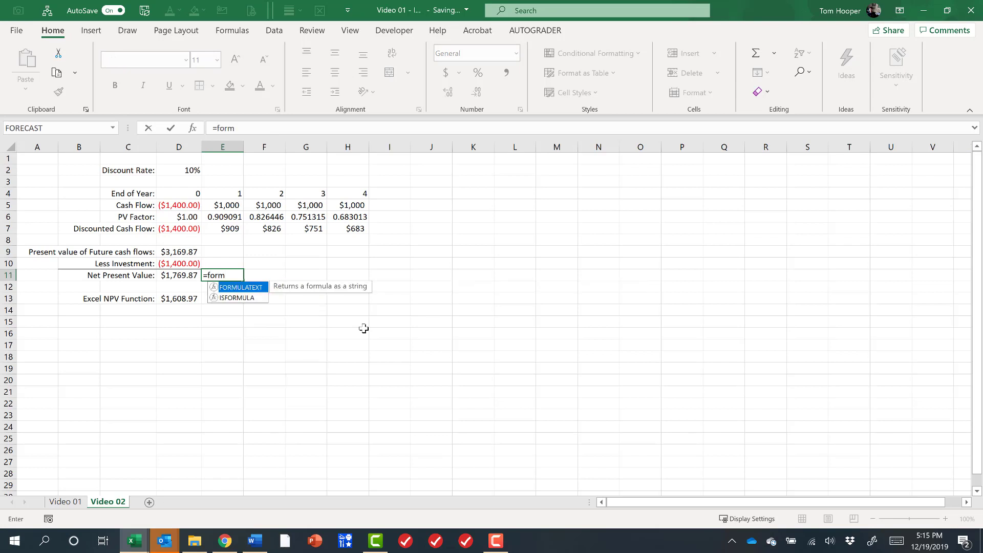
key("Tab")
key("Left")
key("ctrl+Return")
Copy the FORMULATEXT formula into E9, E10 and E13.
key("Up")
key("Up")
key("Down")
key("Down")
key("ctrl+c")
key("Up")
key("Up")
key("ctrl+v")
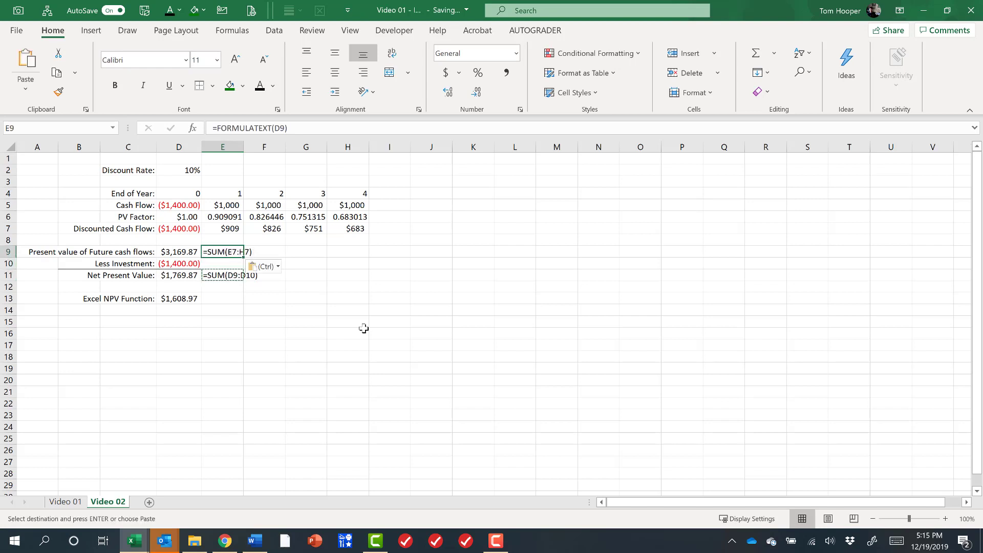
key("Down")
key("ctrl+v")
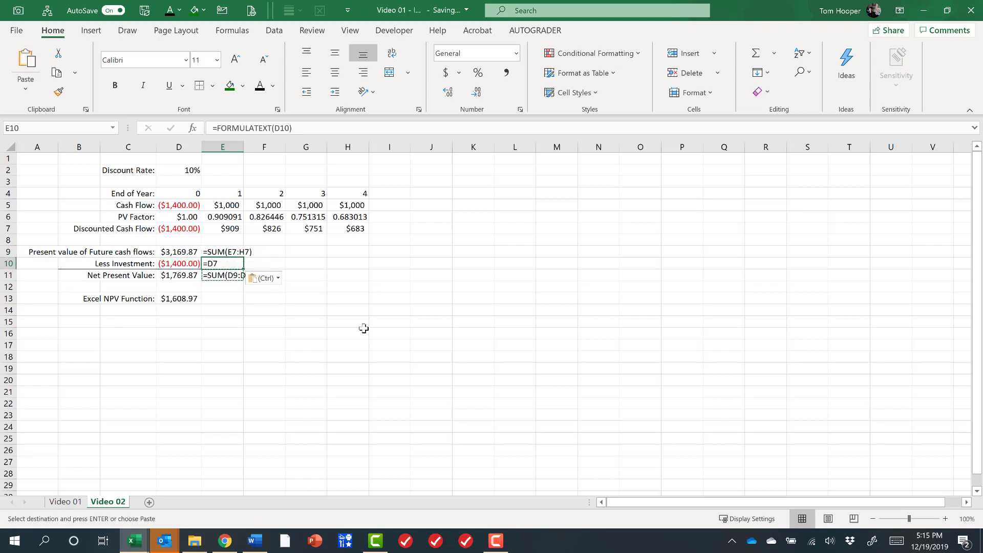
key("Down")
key("Down")
key("Down")
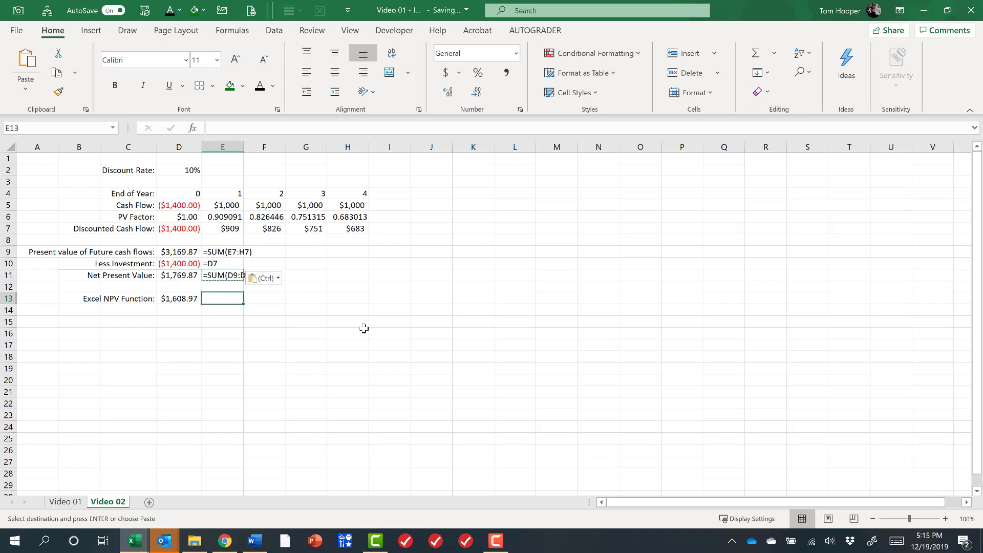
key("ctrl+v")
key("Down")
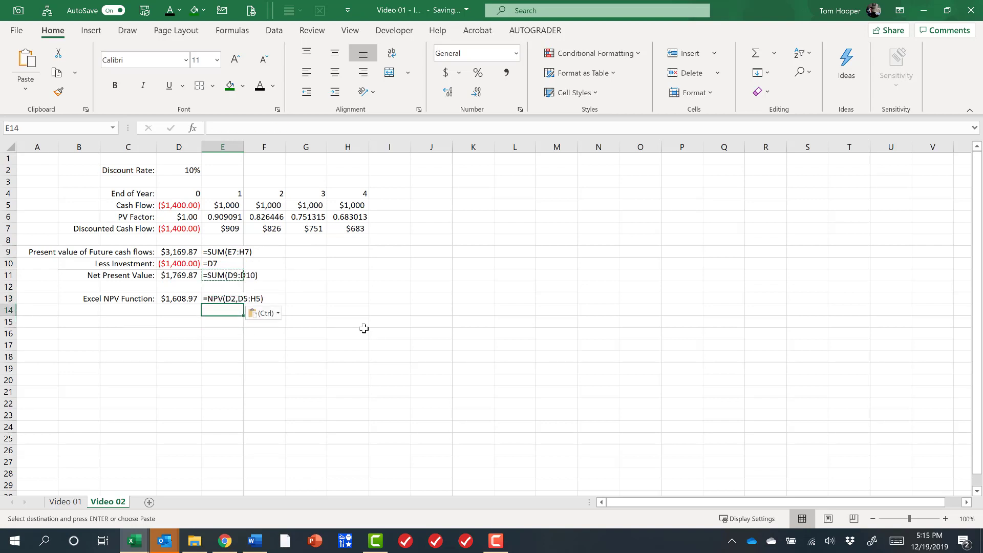
left_click(183, 299)
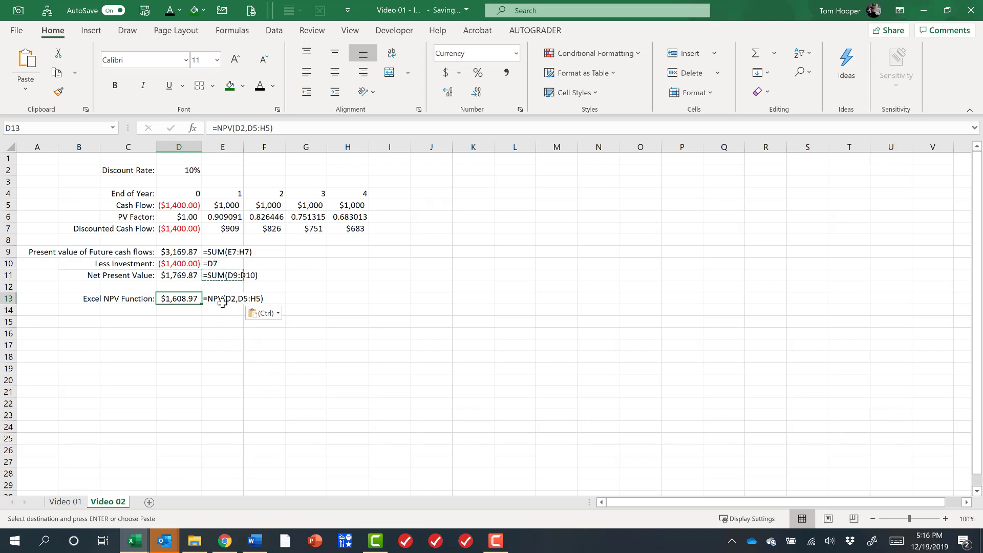
left_click(182, 204)
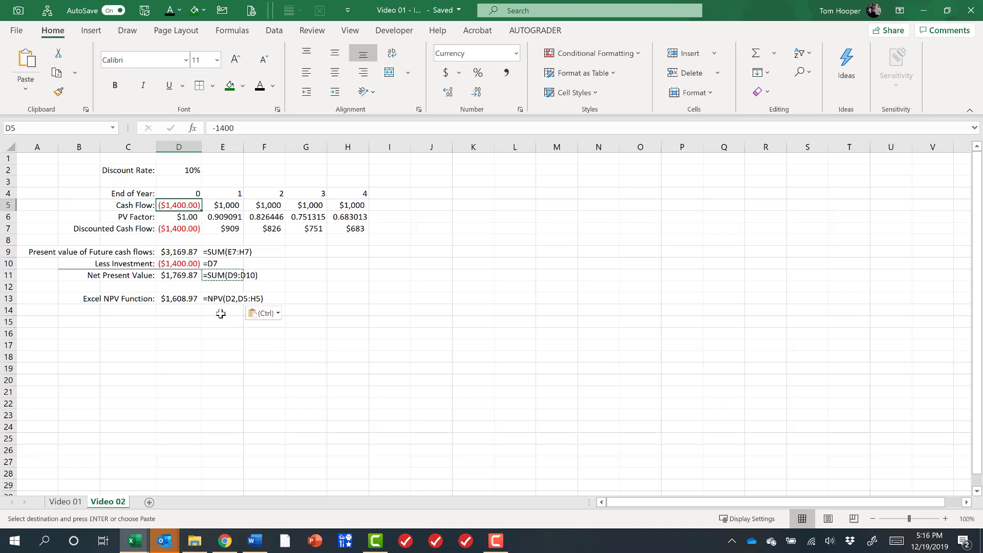
Change the D13 NPV formula's cash-flow range to E5:H5, excluding year 0.
left_click(190, 302)
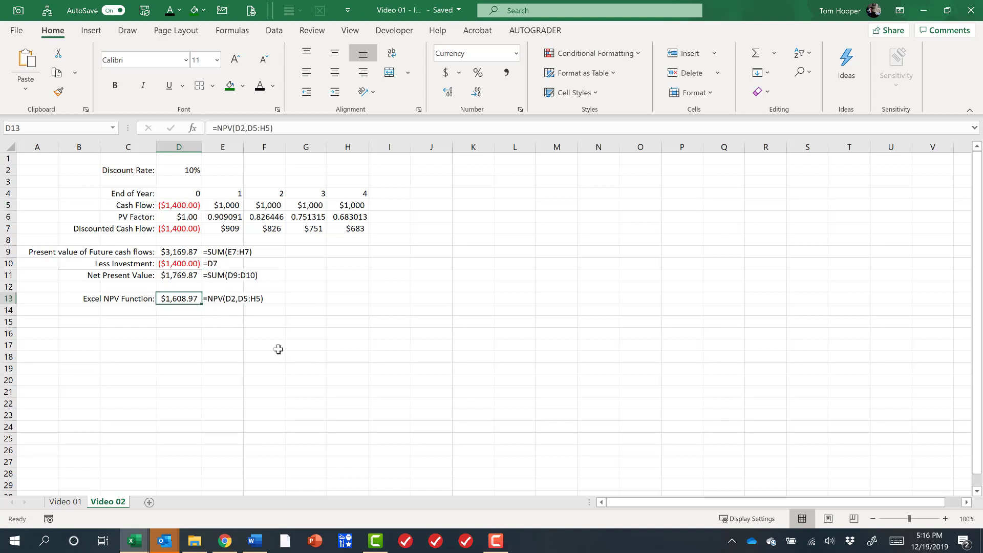
key("F2")
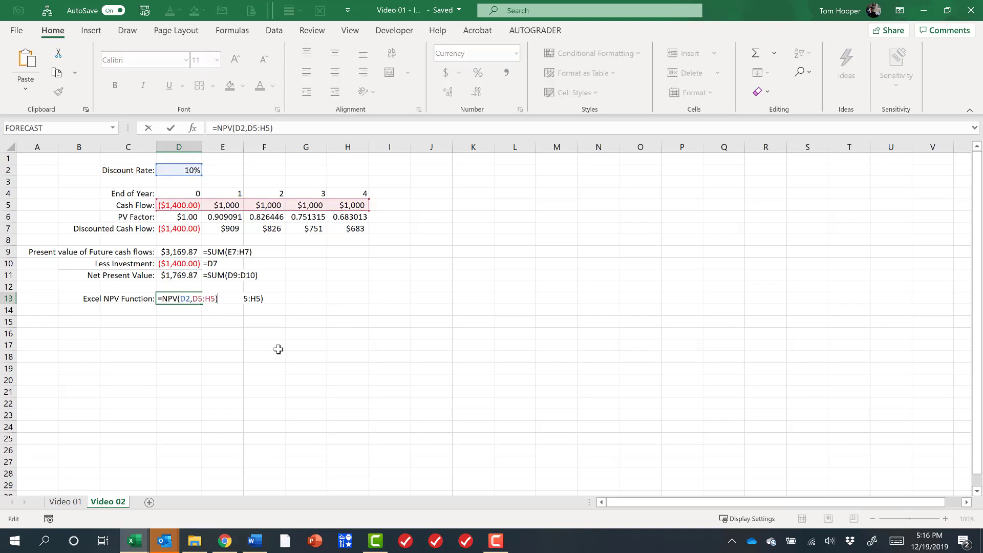
left_click_drag(157, 211, 204, 208)
key("Return")
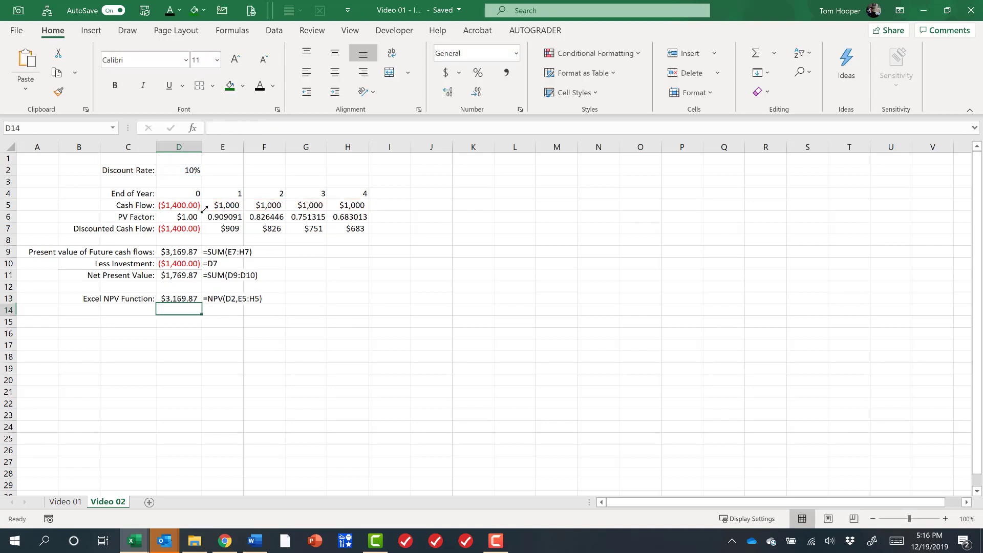
Compare the D13 result with the present value in D9 and the E7:H7 total.
key("Up")
left_click(179, 251)
left_click_drag(219, 229, 353, 229)
left_click(184, 300)
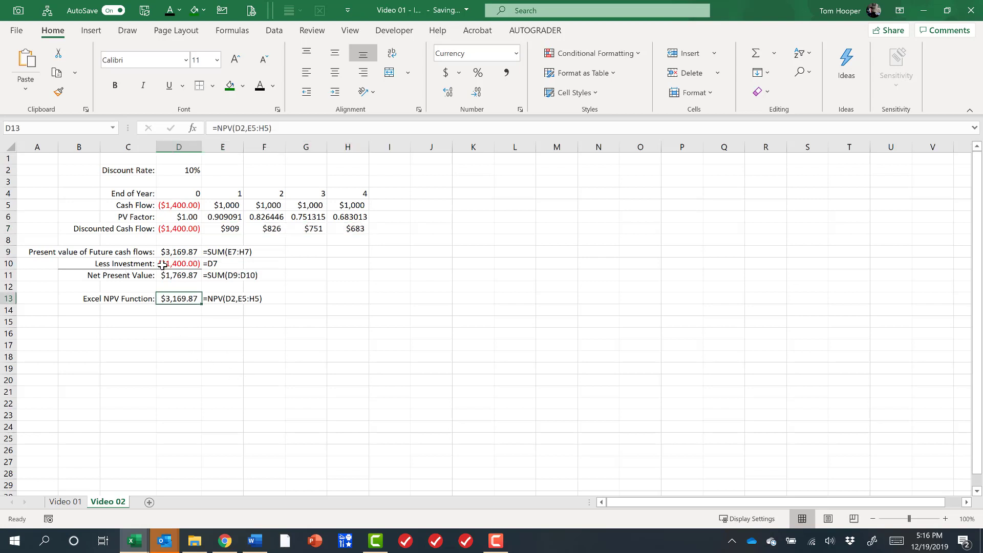
Add the year-0 cash flow so D13 reads =D5+NPV(D2,E5:H5), giving $1,769.87.
key("F2")
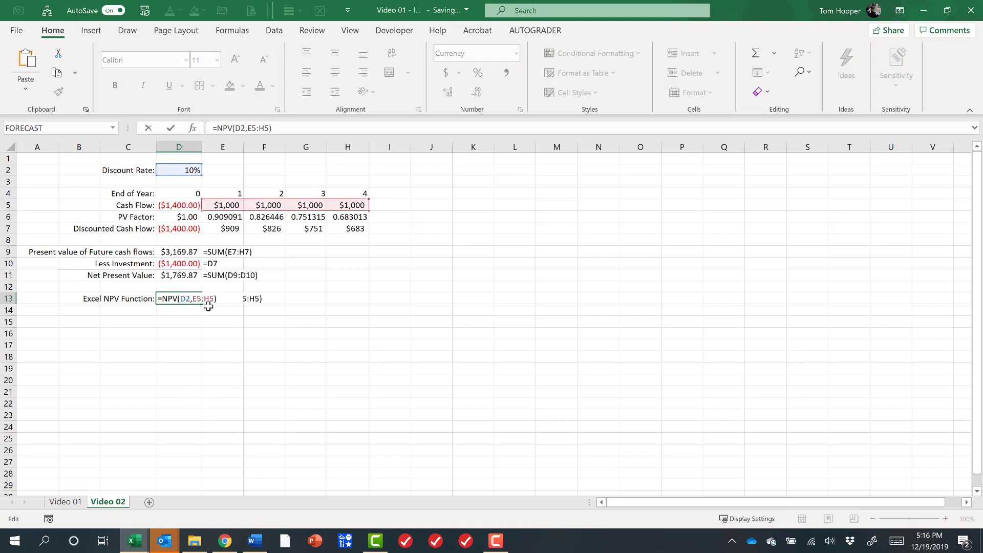
left_click(166, 299)
left_click(180, 205)
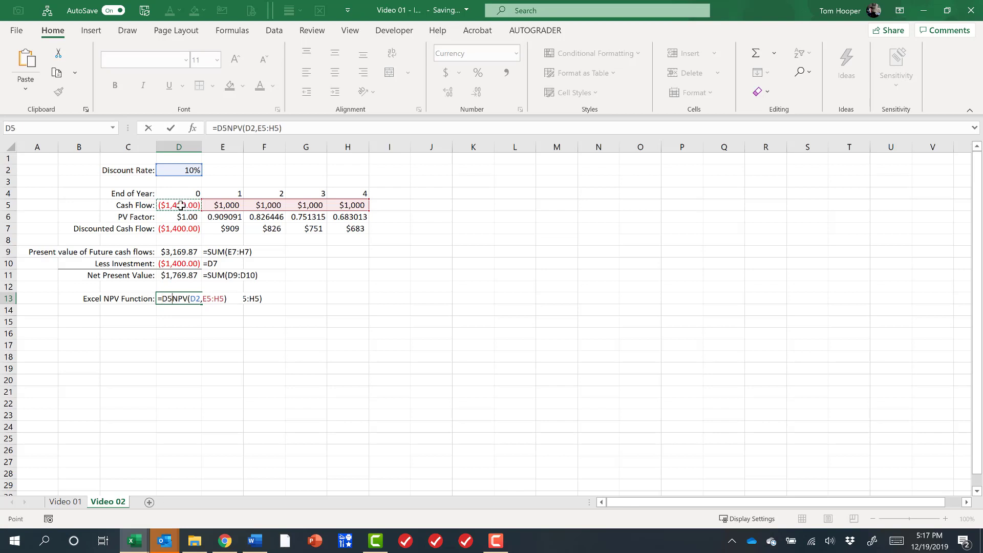
type("+")
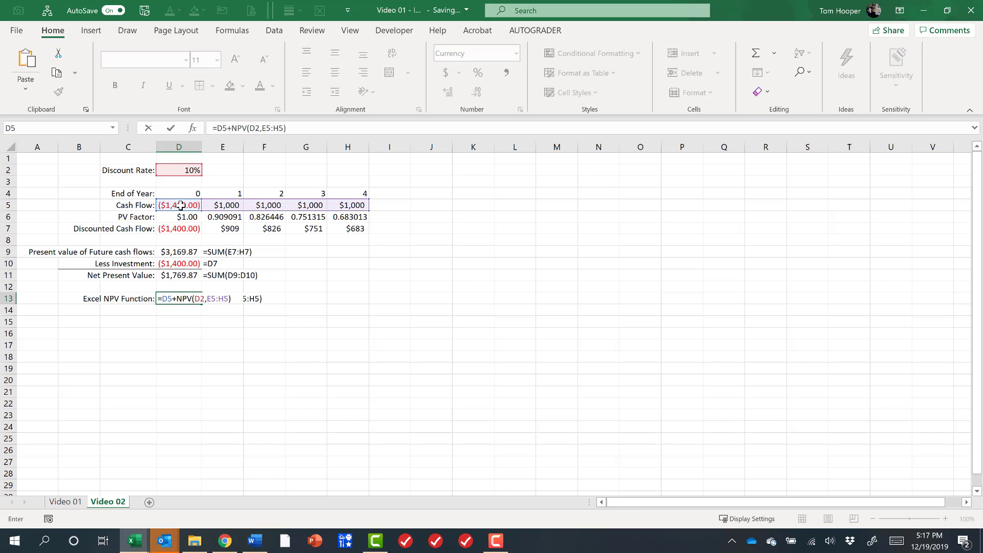
key("Return")
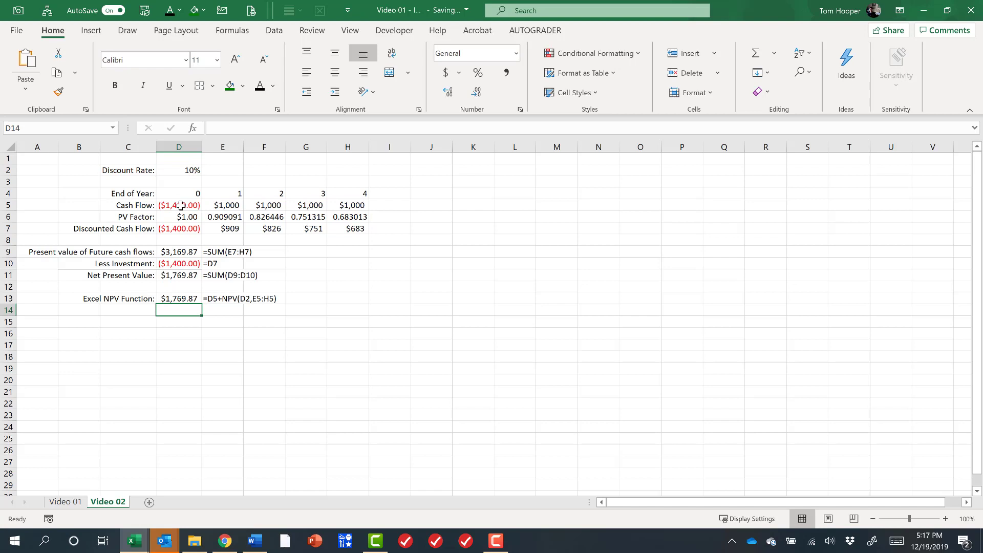
key("F10")
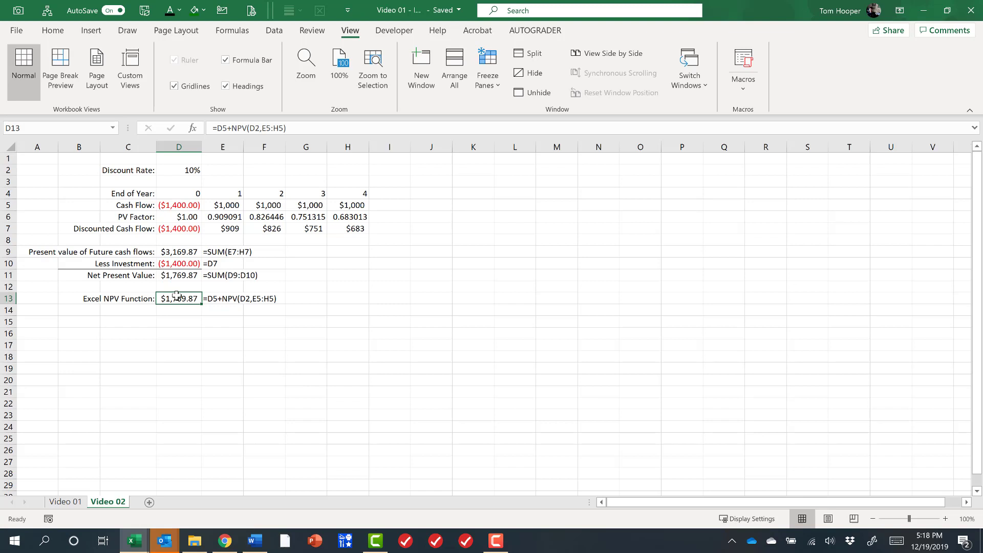
key("alt+a")
key("w")
key("g")
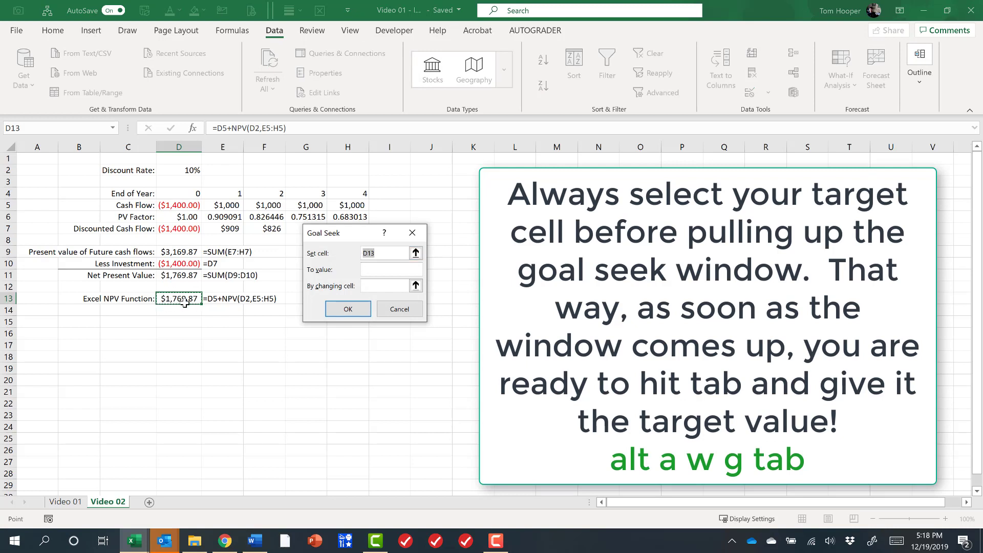
key("Tab")
type("0")
key("Tab")
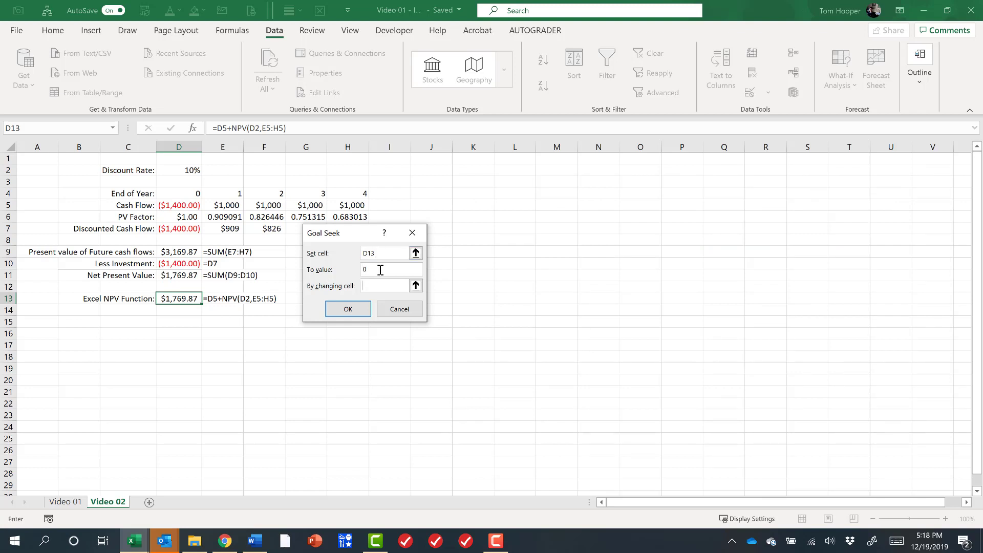
left_click(186, 170)
left_click(352, 310)
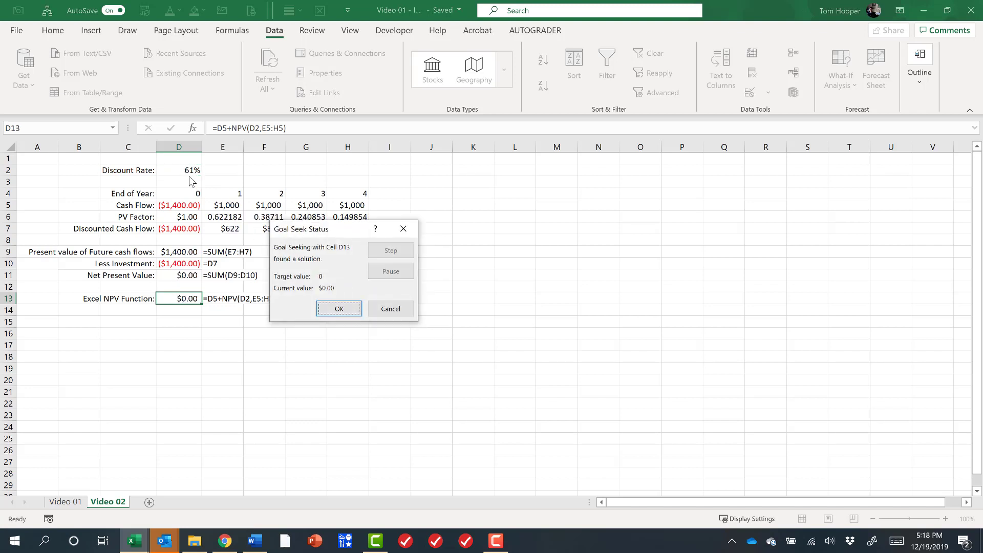
left_click(340, 308)
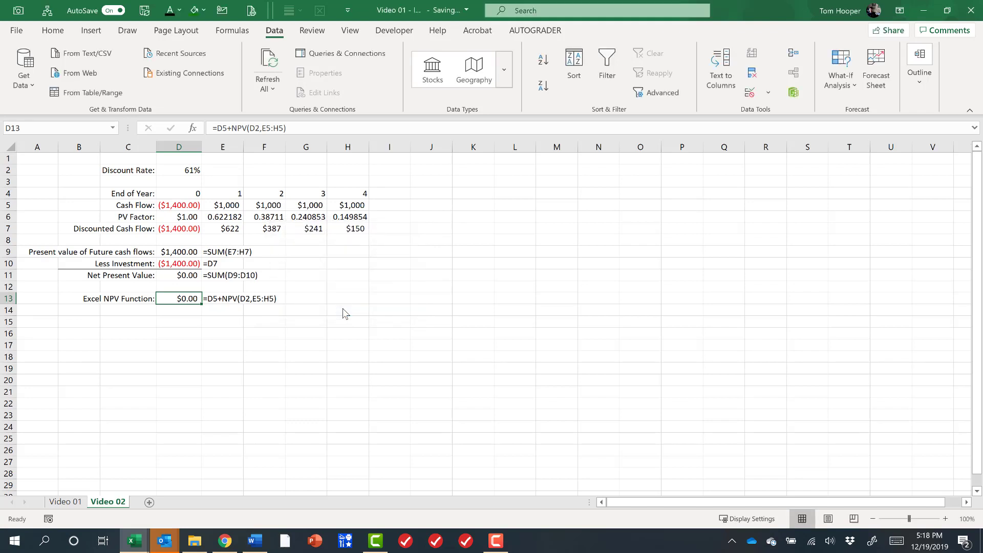
left_click(170, 170)
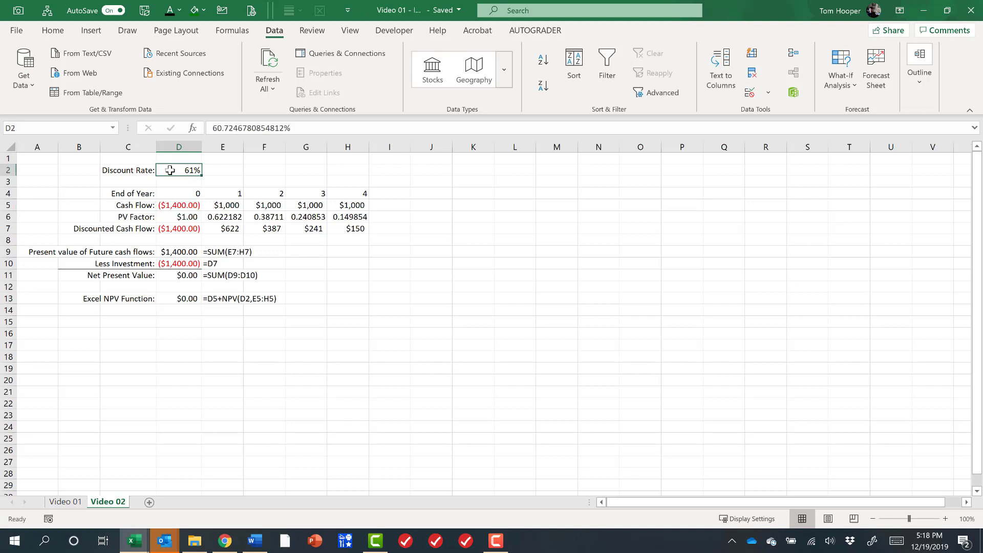
left_click(168, 296)
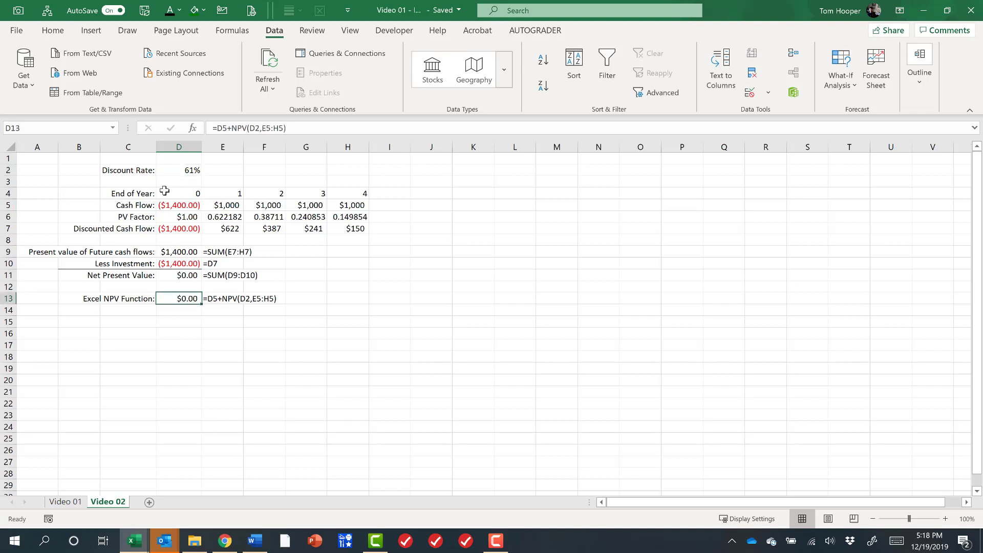
left_click(174, 174)
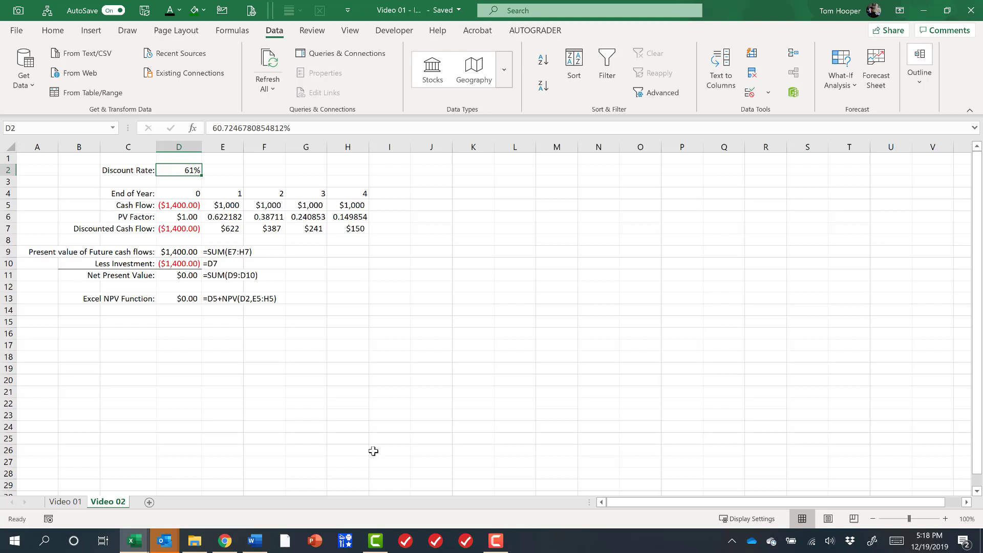
key("ctrl+z")
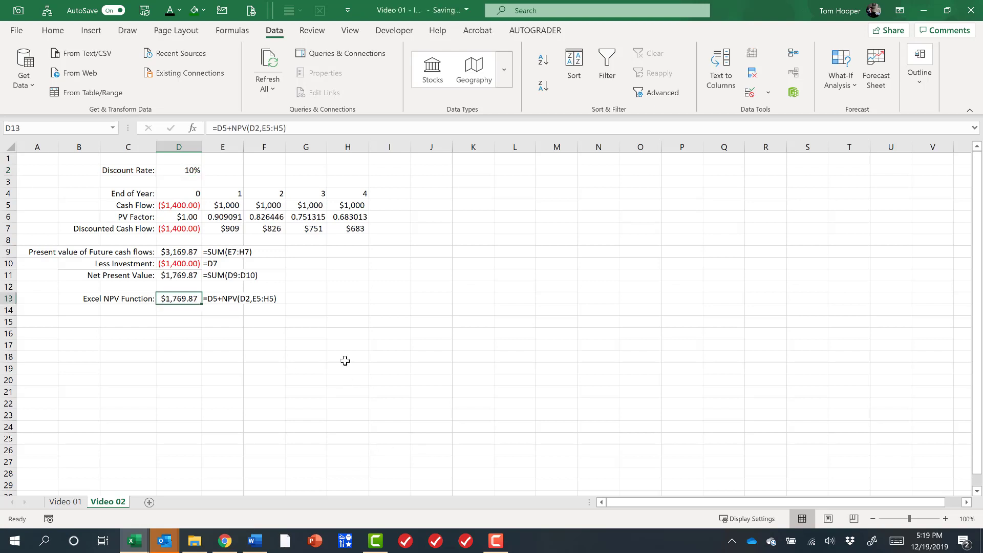
Enter the right-aligned label 'Rate of Return:' in C15.
left_click(139, 322)
type("Rate")
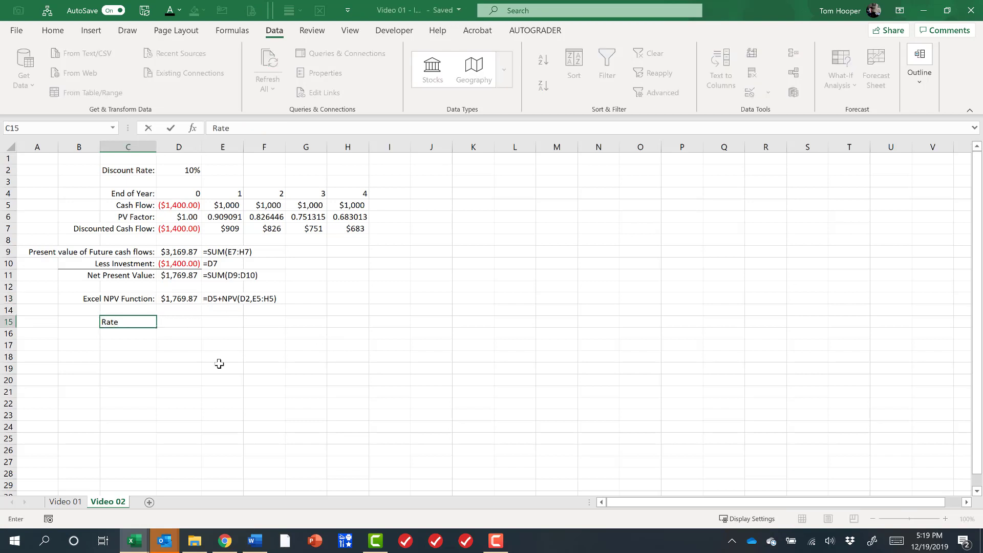
type(" of Return:")
key("Return")
key("Up")
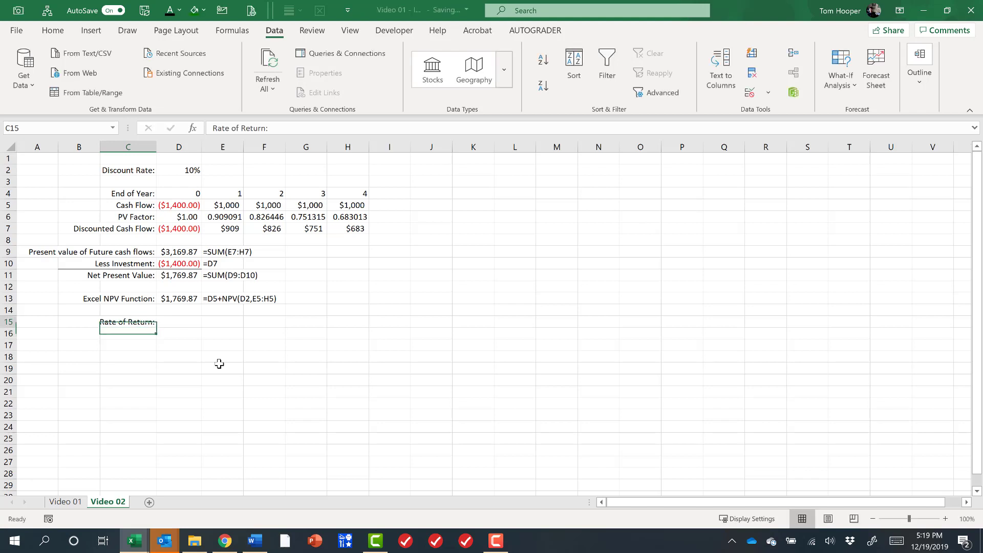
key("alt+h")
key("a")
key("r")
Enter =IRR(D5:H5) in D15, returning 61%.
key("Right")
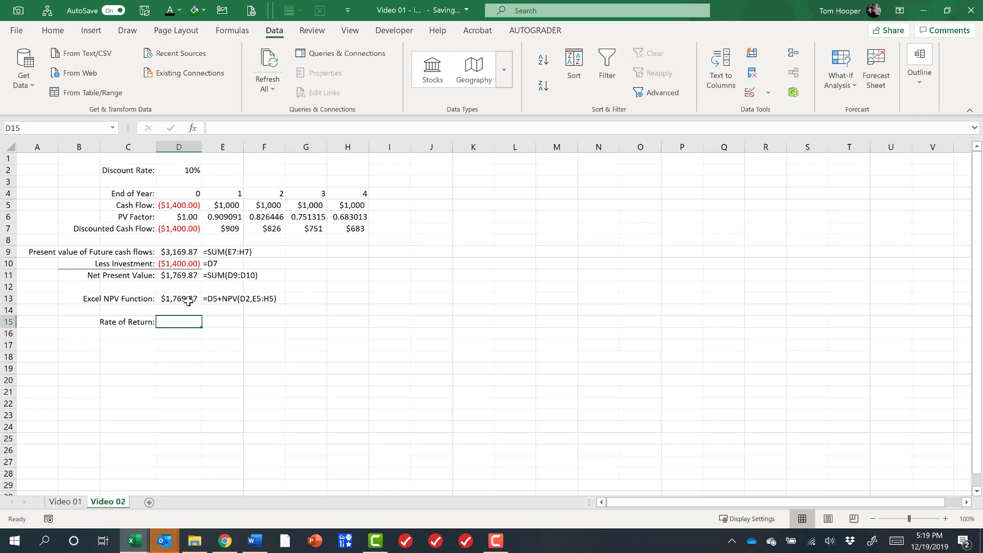
type("=irr(")
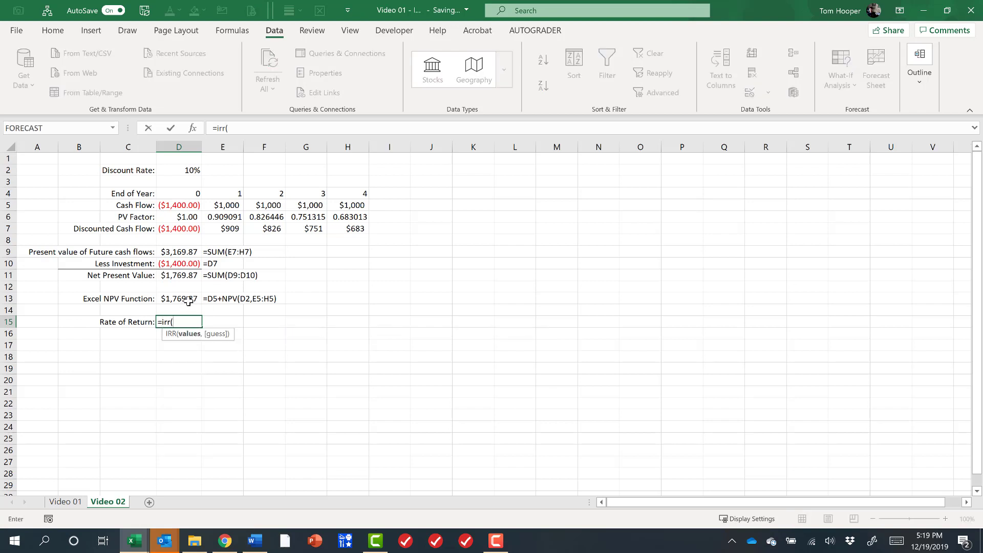
left_click_drag(173, 204, 340, 203)
type(")")
key("Return")
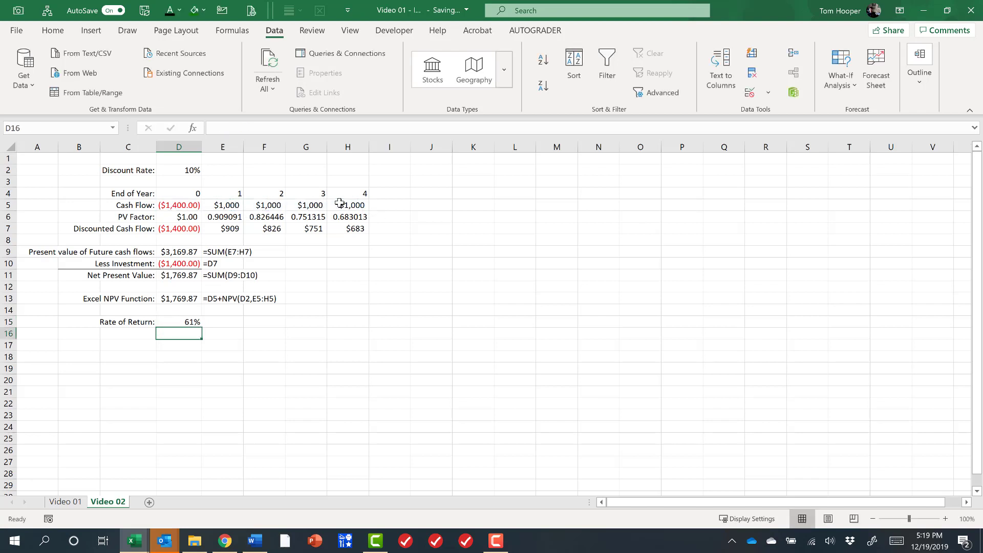
key("Up")
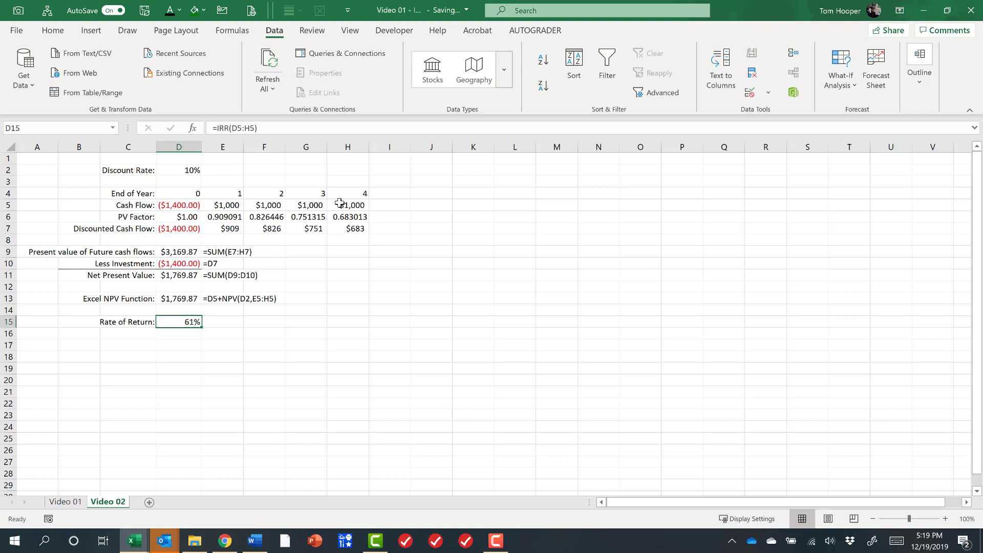
key("Down")
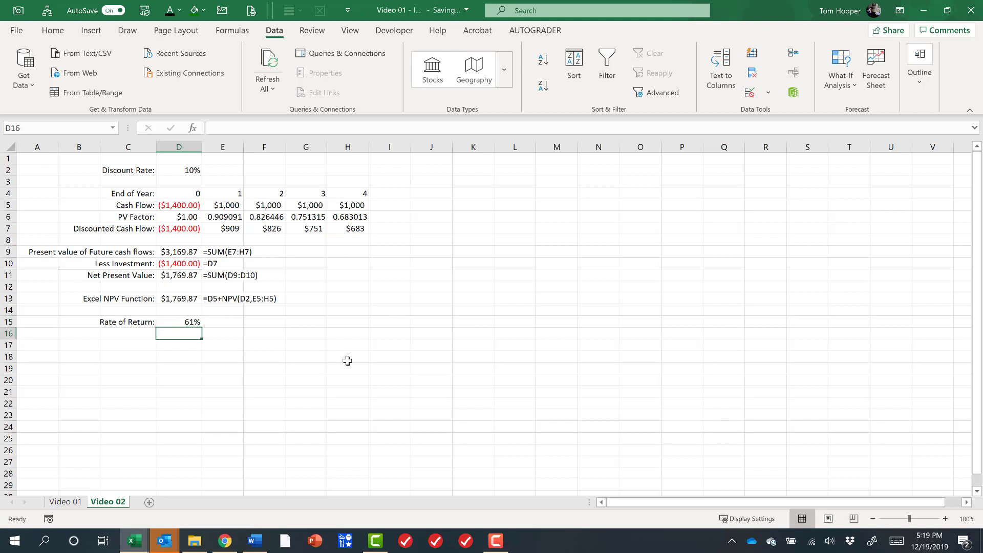
Compare the NPV results in D11:D13 against the discount rate in D2.
left_click_drag(174, 297, 183, 273)
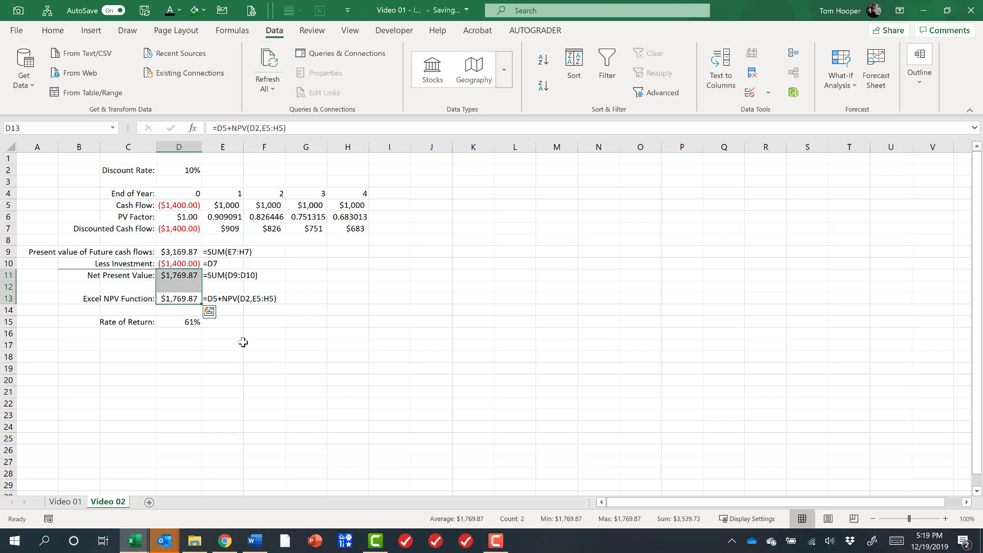
left_click(171, 170)
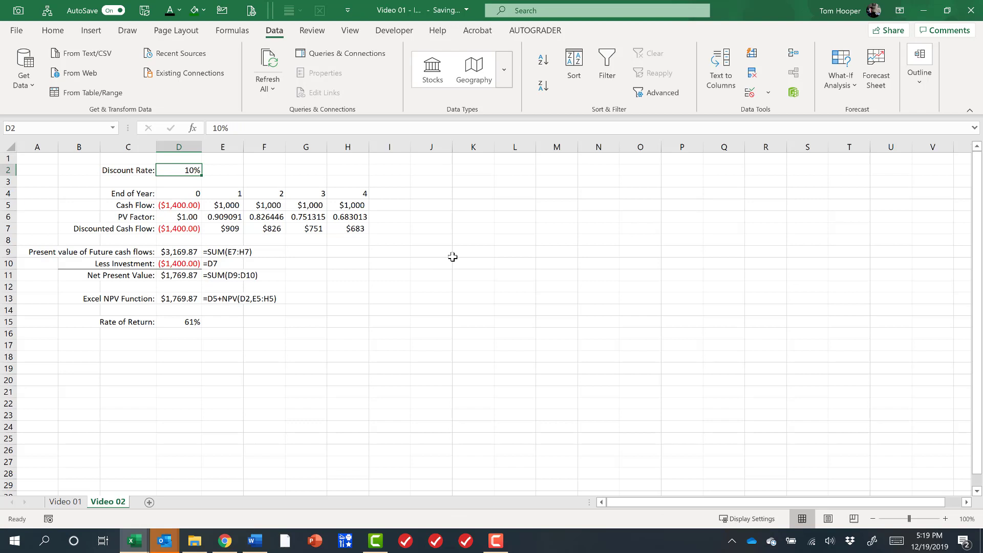
left_click_drag(182, 274, 181, 298)
left_click(171, 170)
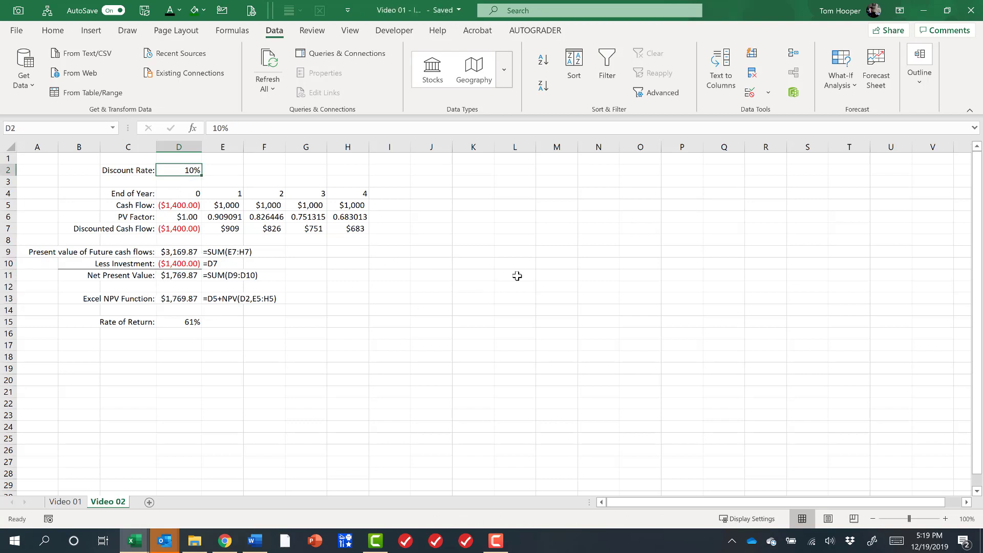
Add a 'Data Table' heading in K4 with Disc rate, NPV1 and NPV2 column headers.
left_click(484, 199)
type("Data Table")
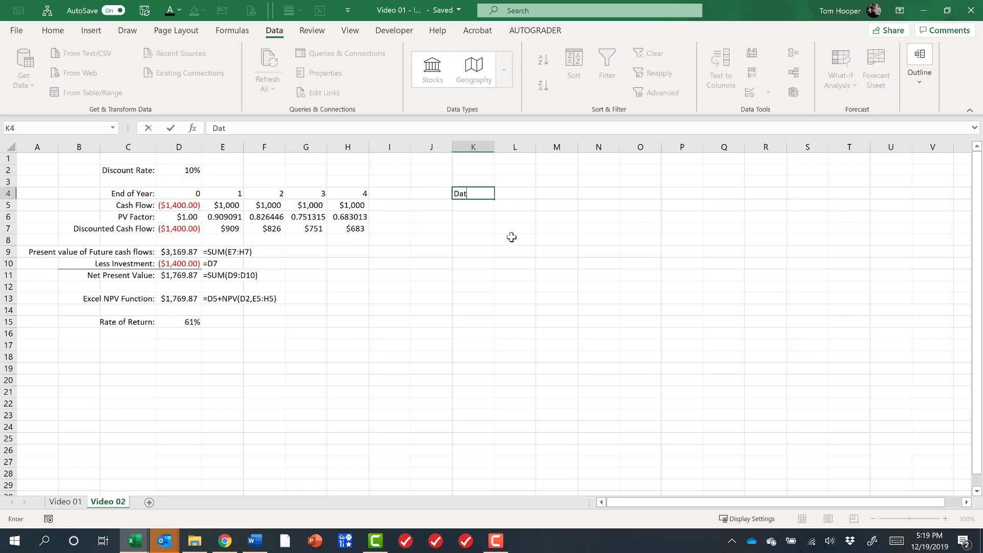
key("Return")
key("Return")
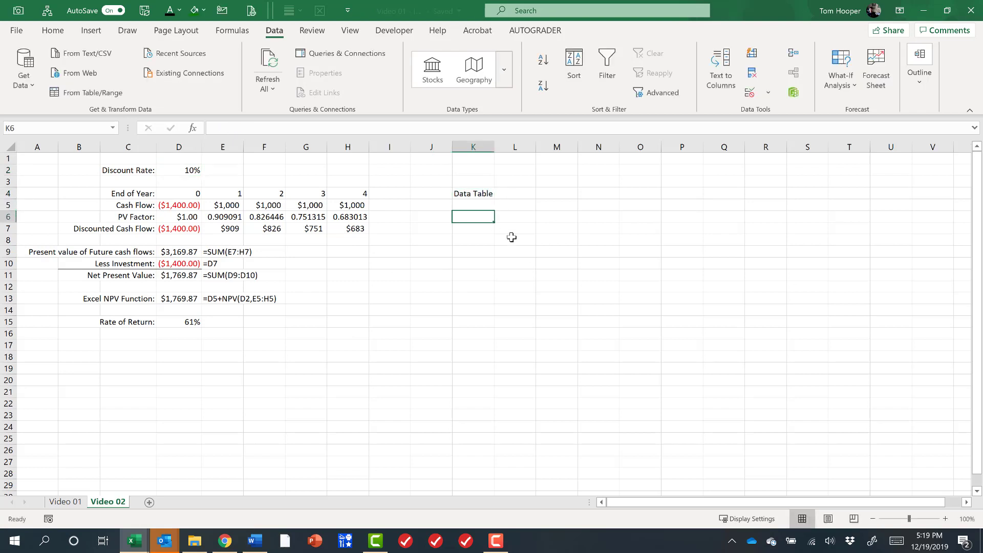
type("Discou")
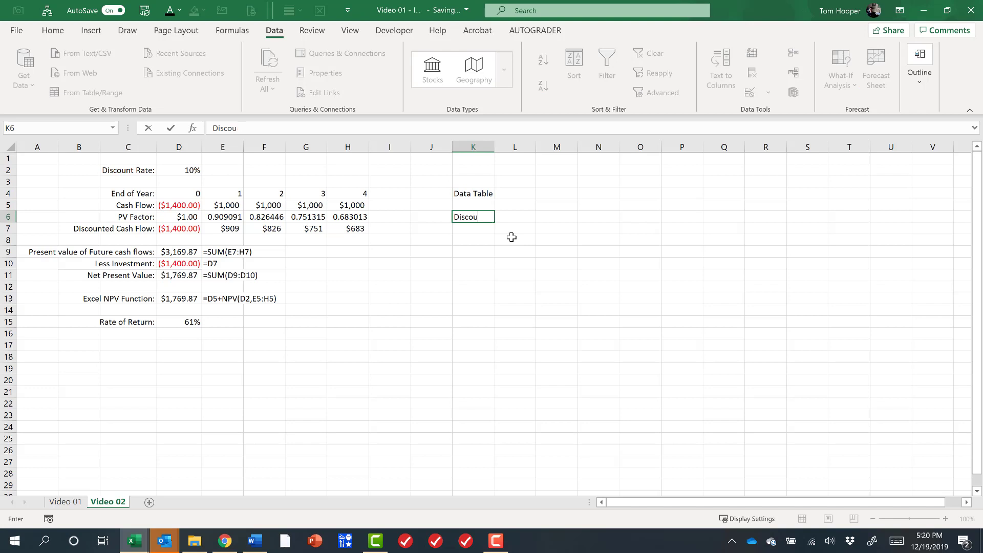
key("BackSpace")
key("BackSpace")
key("BackSpace")
type("c rate")
key("Tab")
type("NPV")
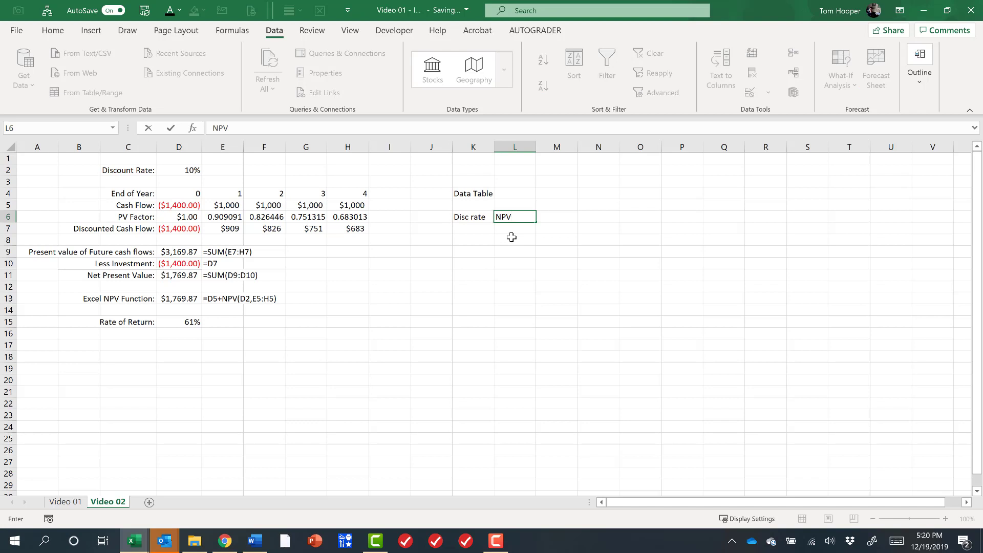
type("1")
key("Tab")
type("NPV2")
key("ctrl+Return")
Enter 0% and 5% in K8:K9 and fill the rate series down to 80% in K24.
key("Return")
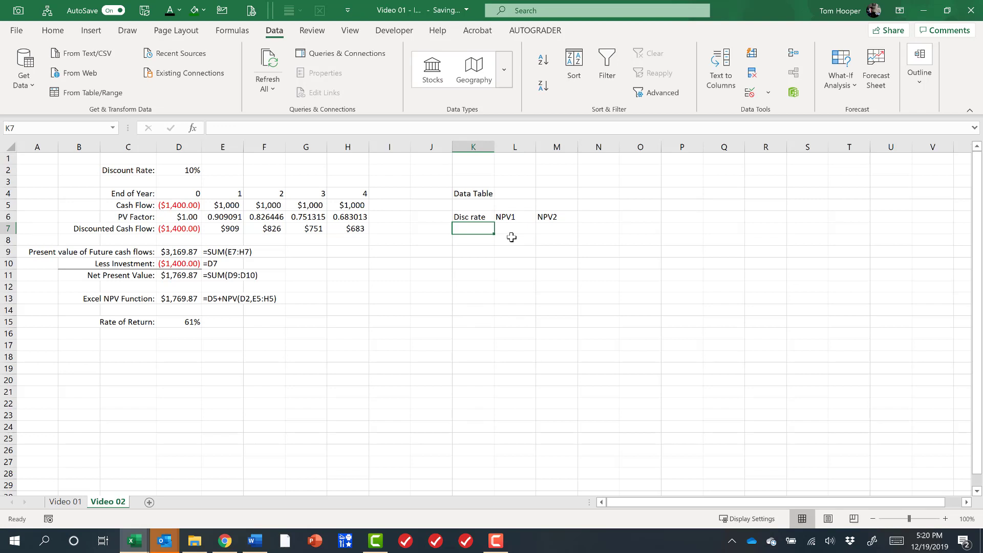
key("Down")
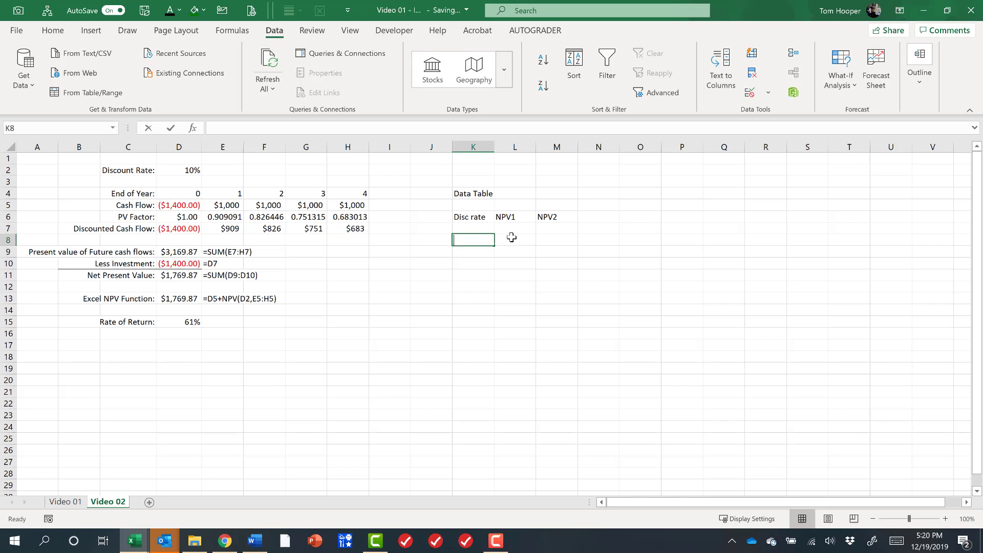
type("0%5")
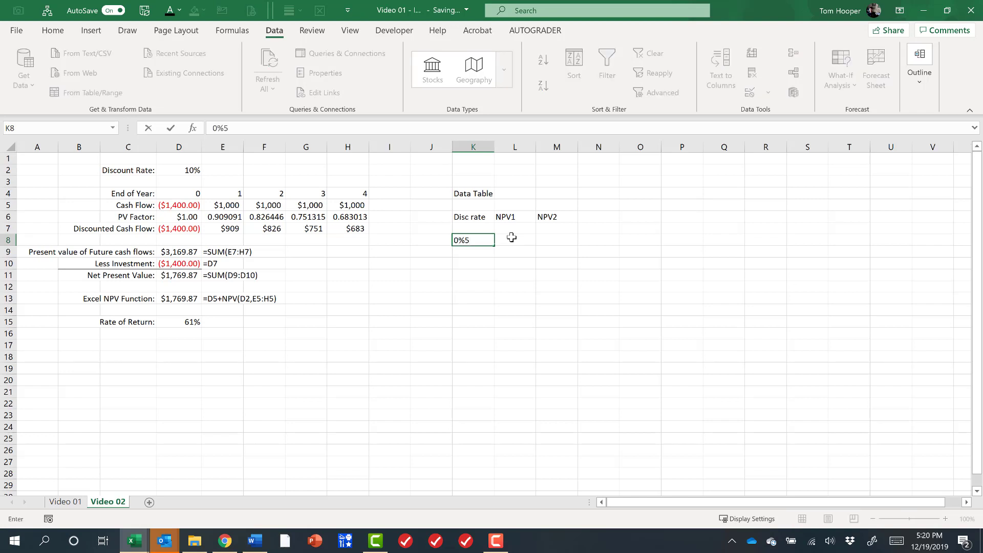
key("BackSpace")
key("Return")
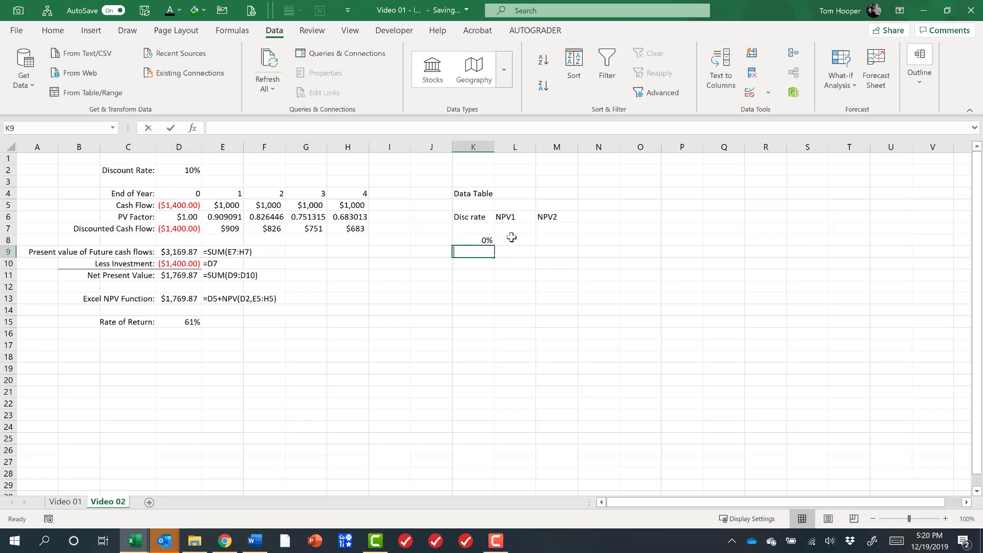
type("5%")
key("Return")
key("Up")
key("Up")
key("shift+Down")
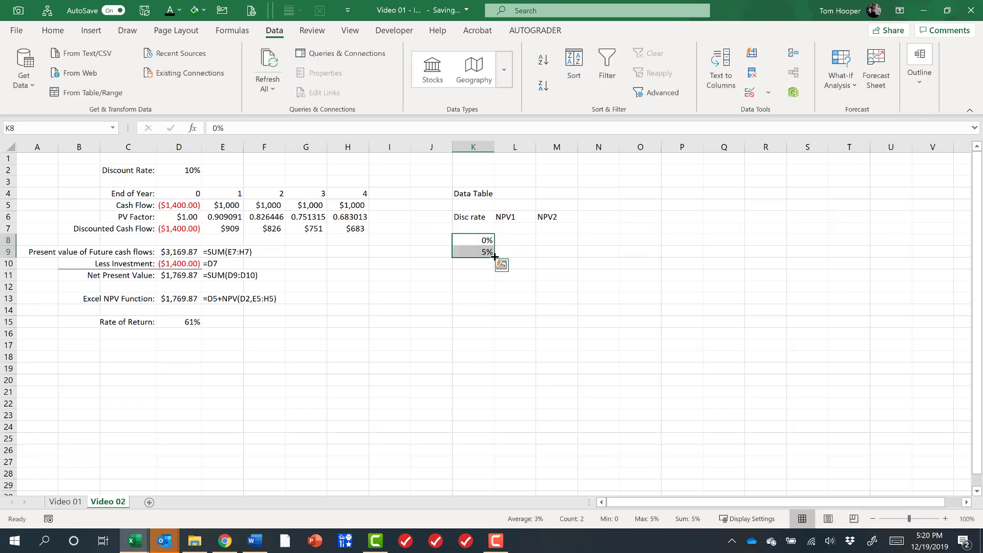
left_click_drag(494, 257, 492, 432)
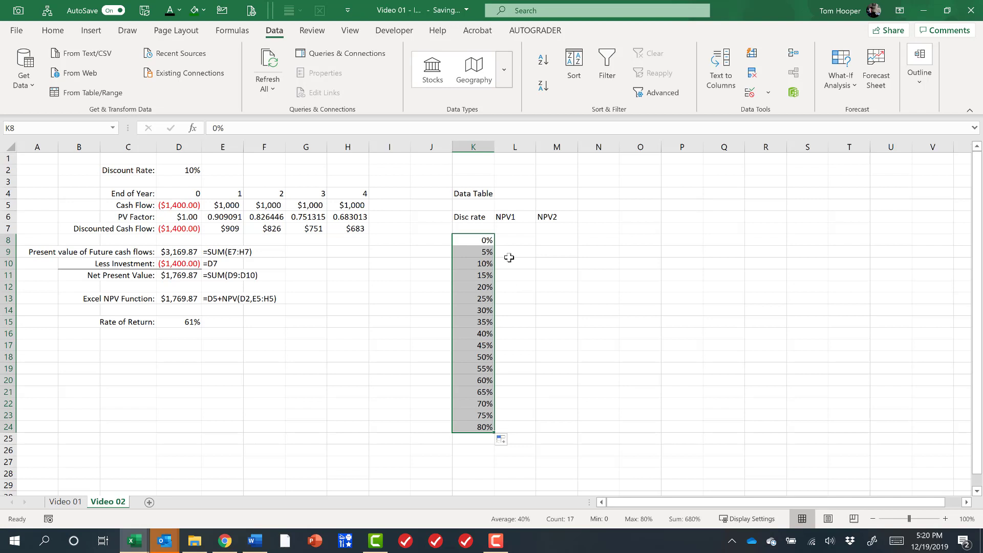
Link L7 to D11 and M7 to D13 with =D11 and =D13.
left_click(519, 226)
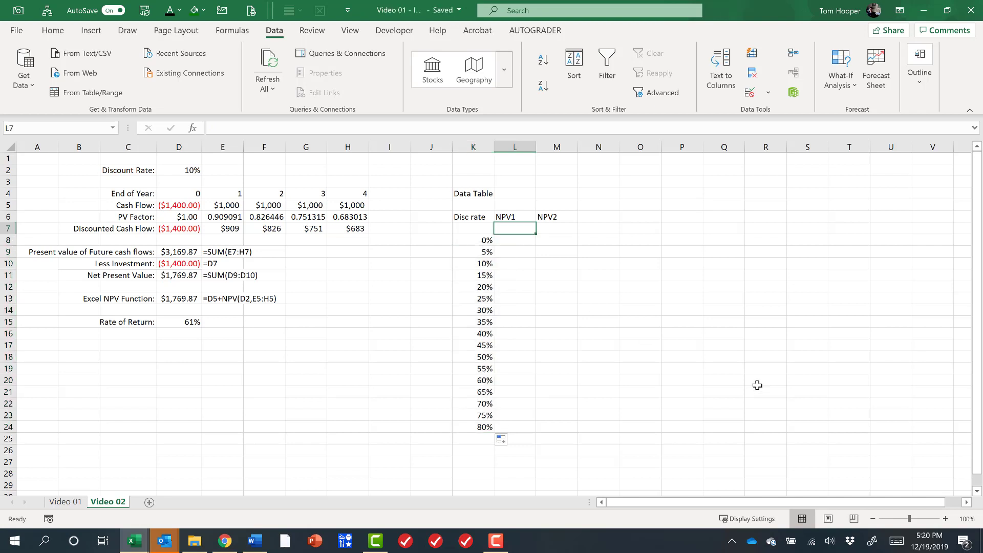
type("=")
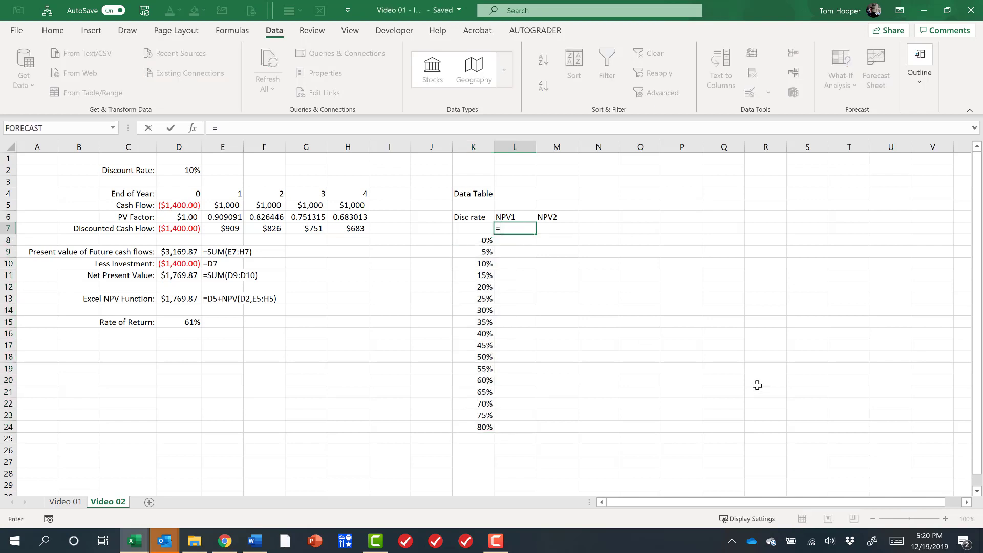
left_click(180, 275)
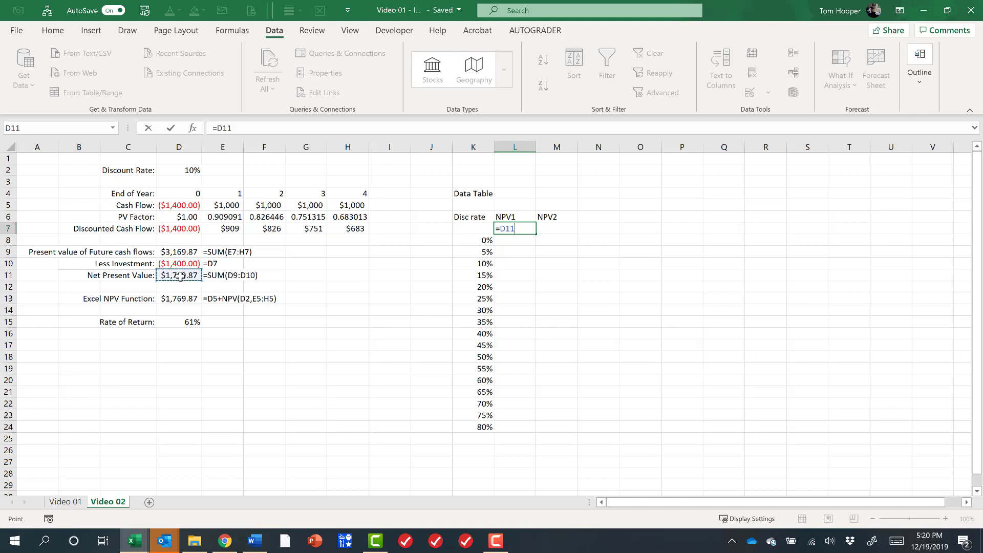
key("Tab")
type("=")
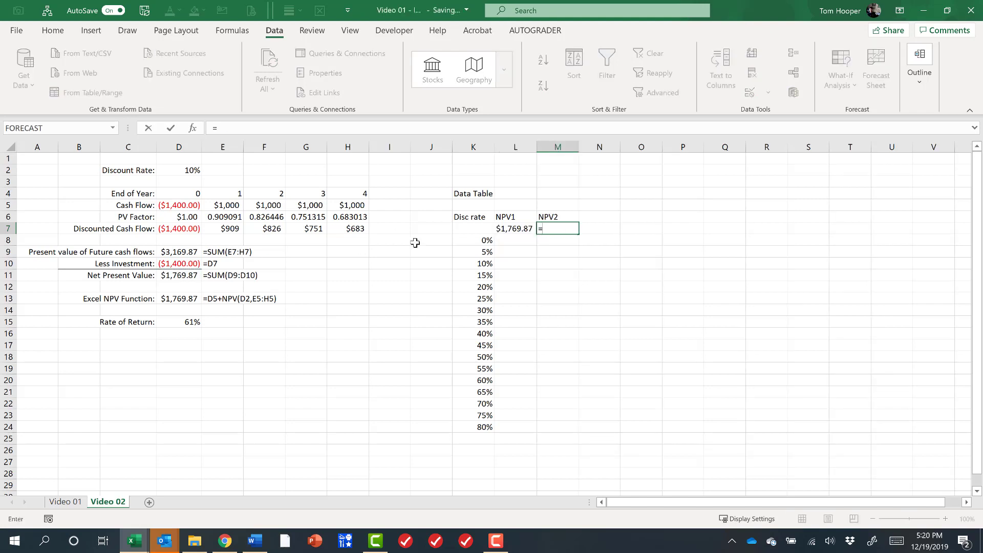
left_click(184, 300)
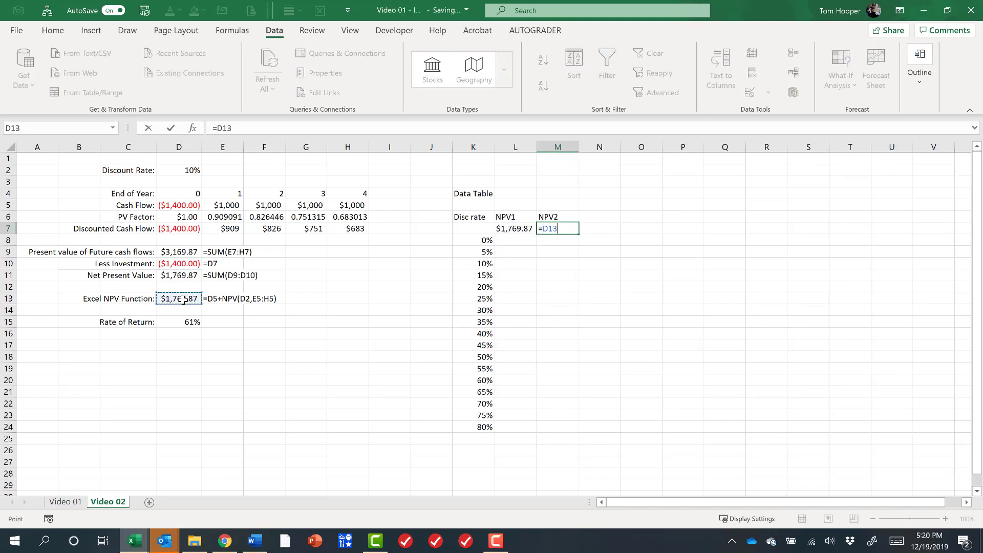
key("Return")
Apply the Total cell style to the NPV results in D11 and D13.
left_click(182, 275)
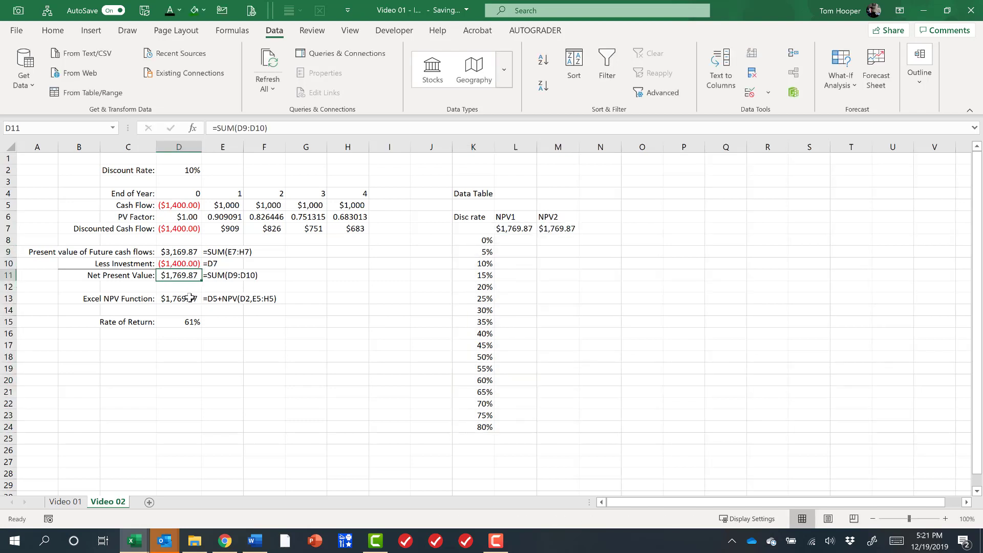
left_click(184, 298, "ctrl")
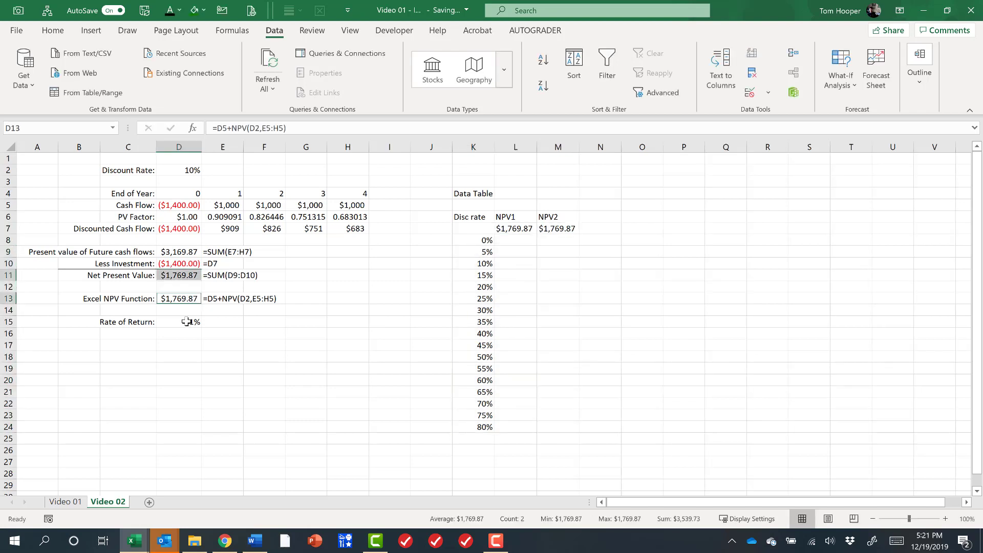
left_click(184, 276)
left_click(185, 301, "ctrl")
key("alt")
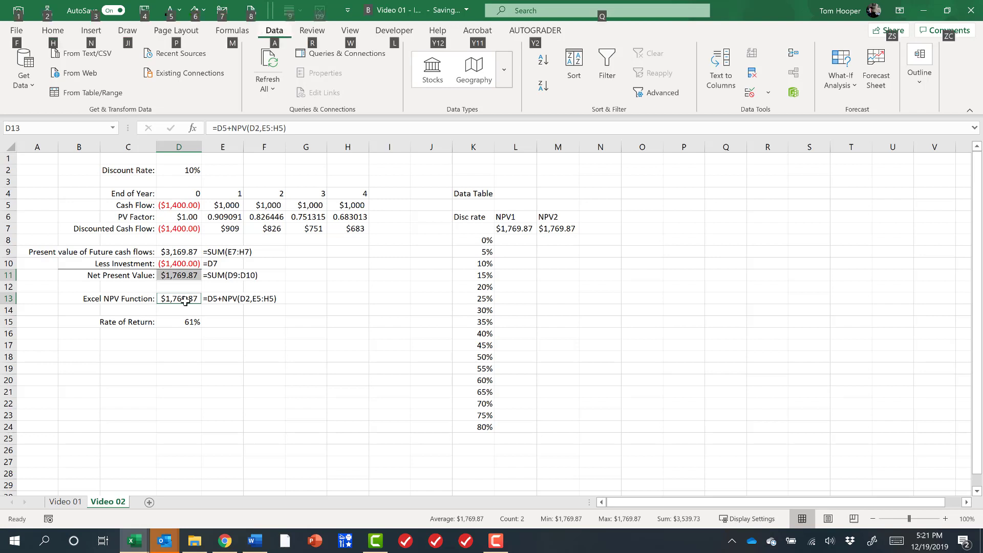
key("h")
key("j")
key("Down")
key("Right")
key("Right")
key("Right")
key("Right")
key("Right")
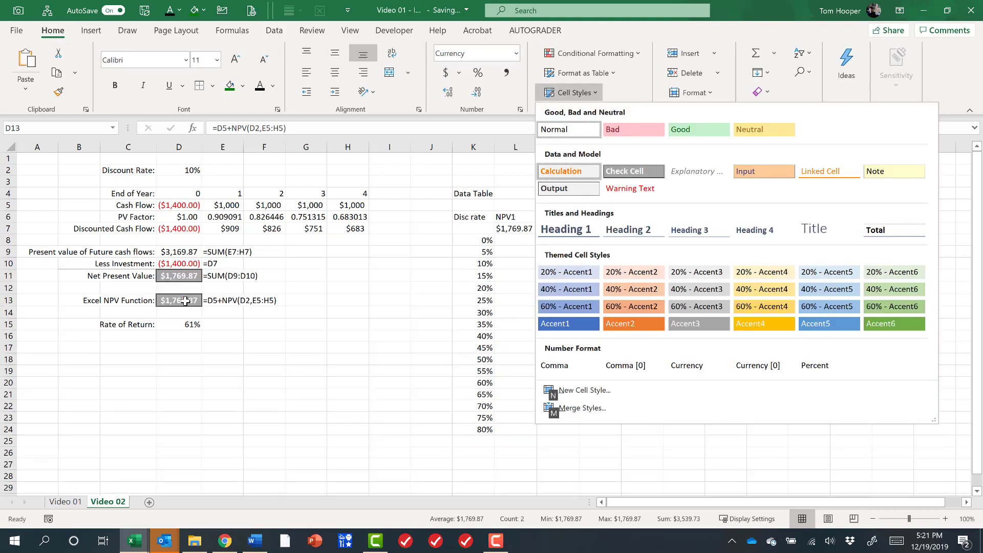
key("Return")
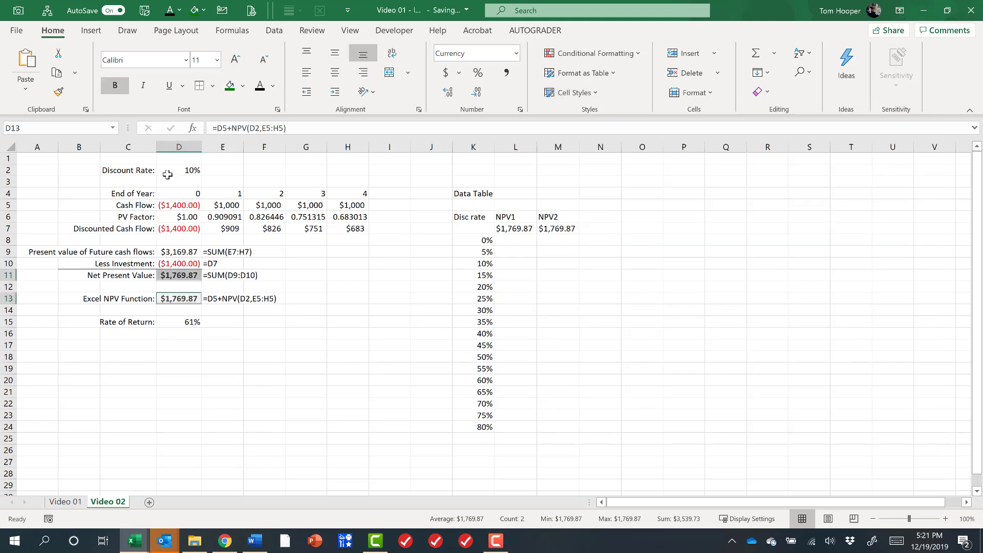
Give the discount rate cell D2 the Input cell style.
left_click(167, 175)
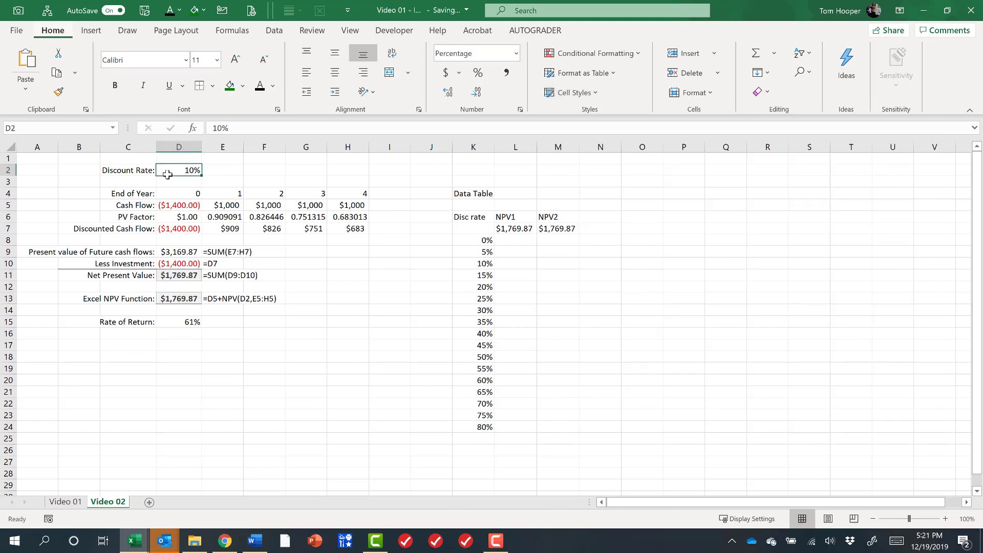
key("alt+h")
key("j")
key("Down")
key("Right")
key("Right")
key("Right")
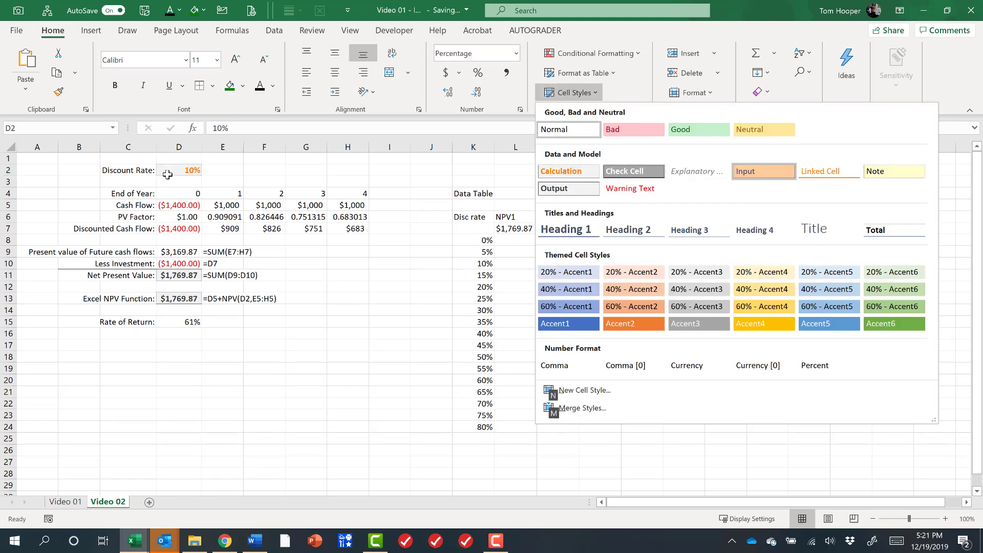
key("Return")
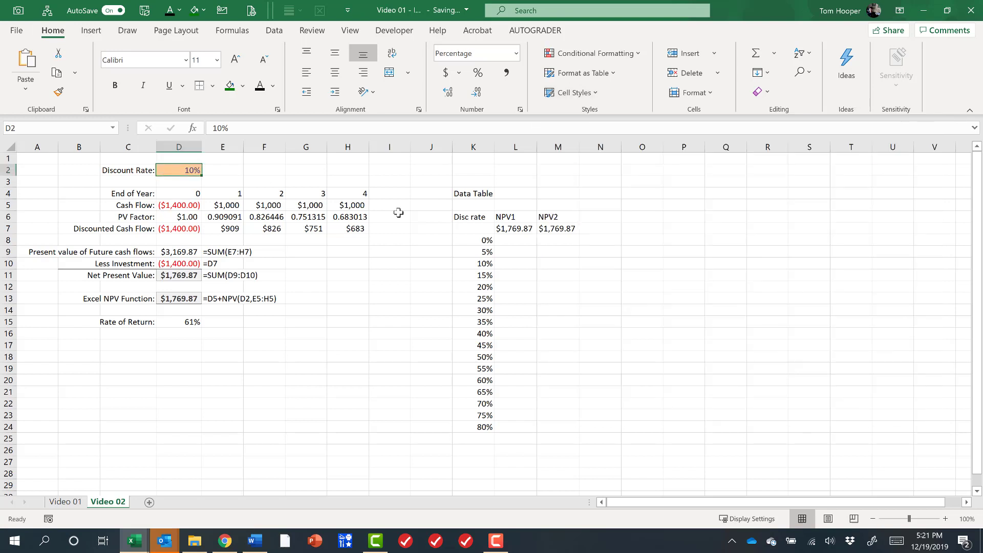
left_click_drag(480, 224, 552, 426)
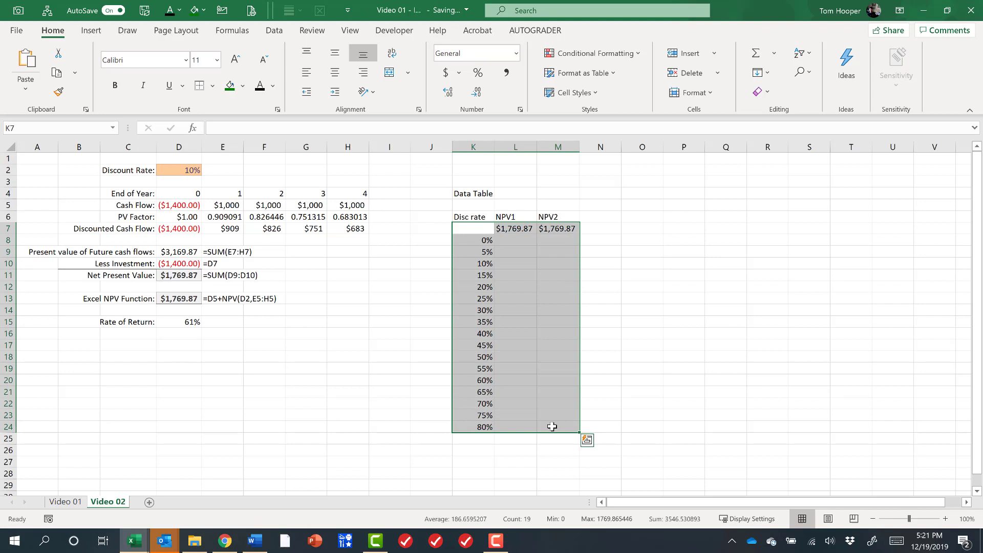
Build a one-variable data table over K7:M24 using $D$2 as the column input cell.
key("alt")
key("a")
key("w")
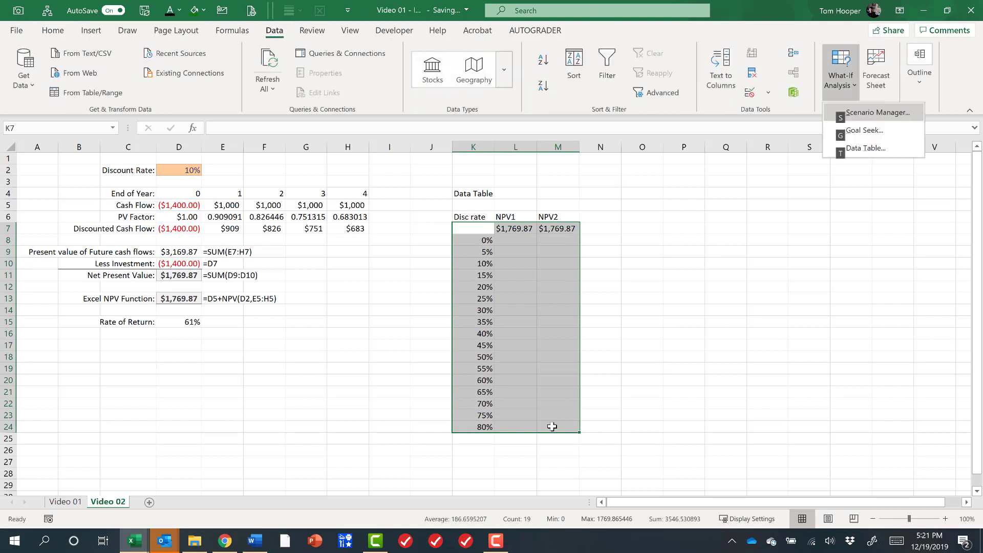
key("t")
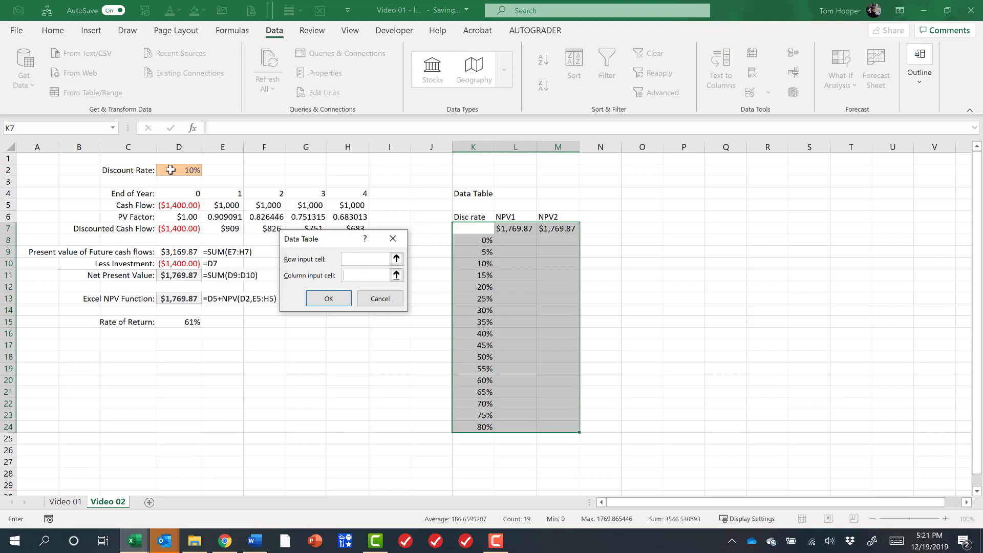
left_click(170, 170)
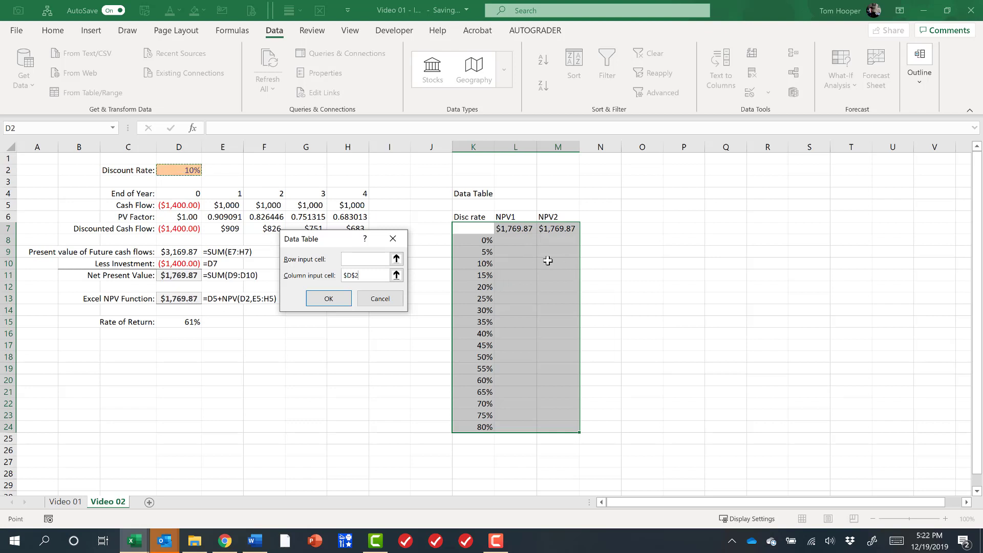
left_click(318, 299)
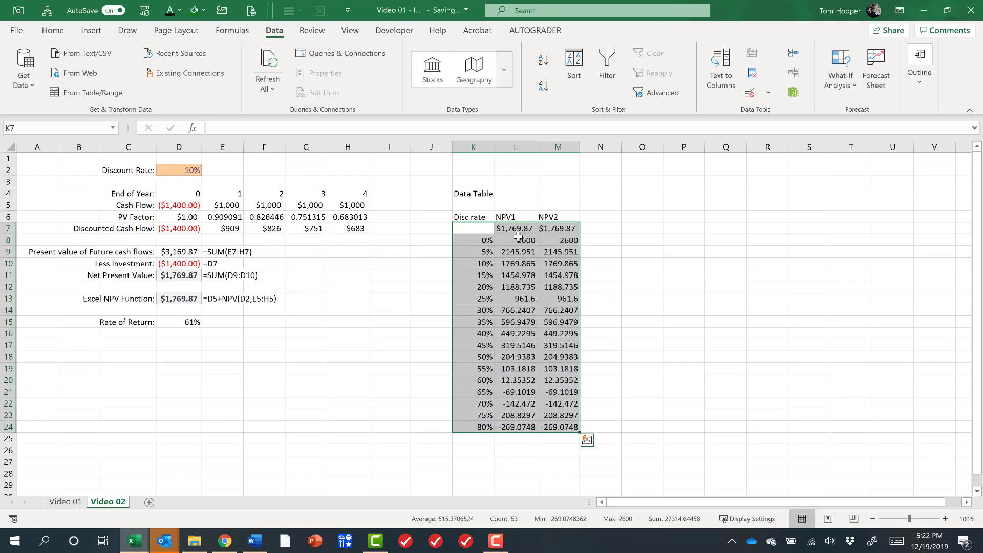
Paste the currency formatting of L7:M7 onto all NPV1 and NPV2 results.
left_click_drag(512, 230, 553, 230)
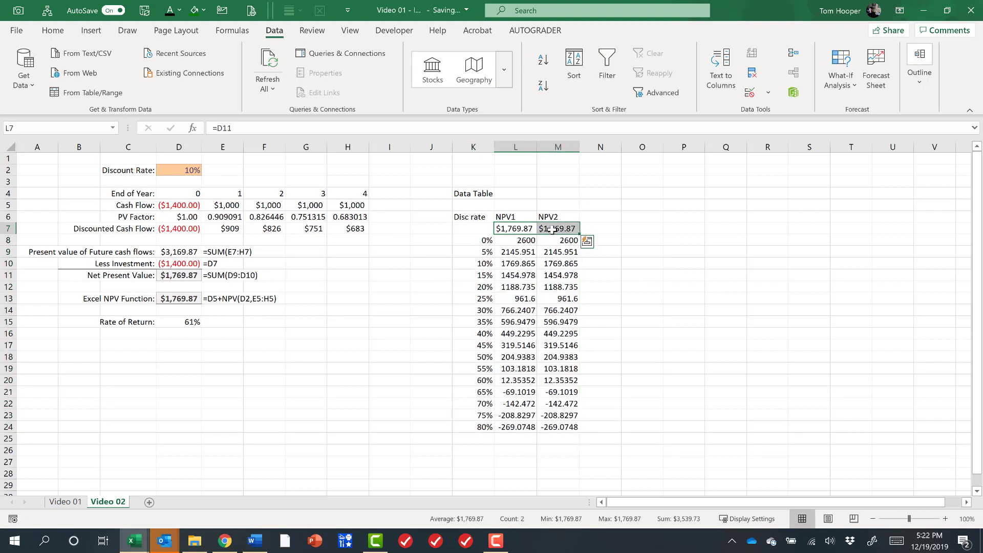
key("ctrl+c")
key("Down")
key("ctrl+shift+Down")
key("shift+Right")
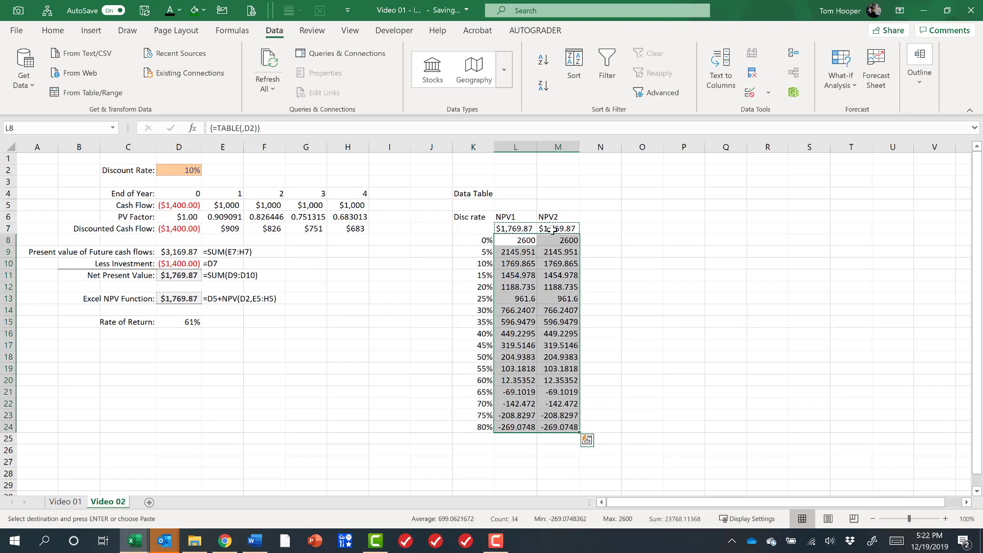
key("alt+h")
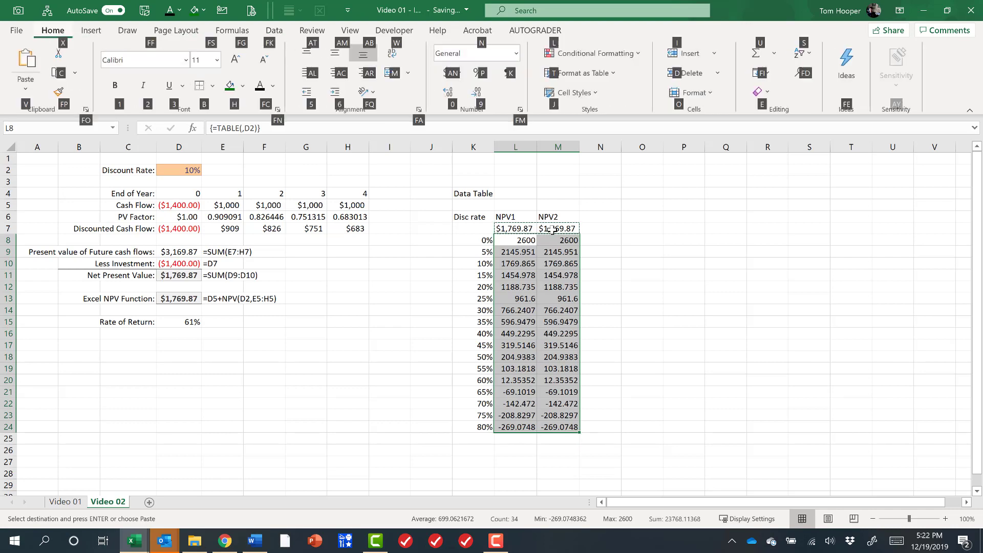
key("v")
key("s")
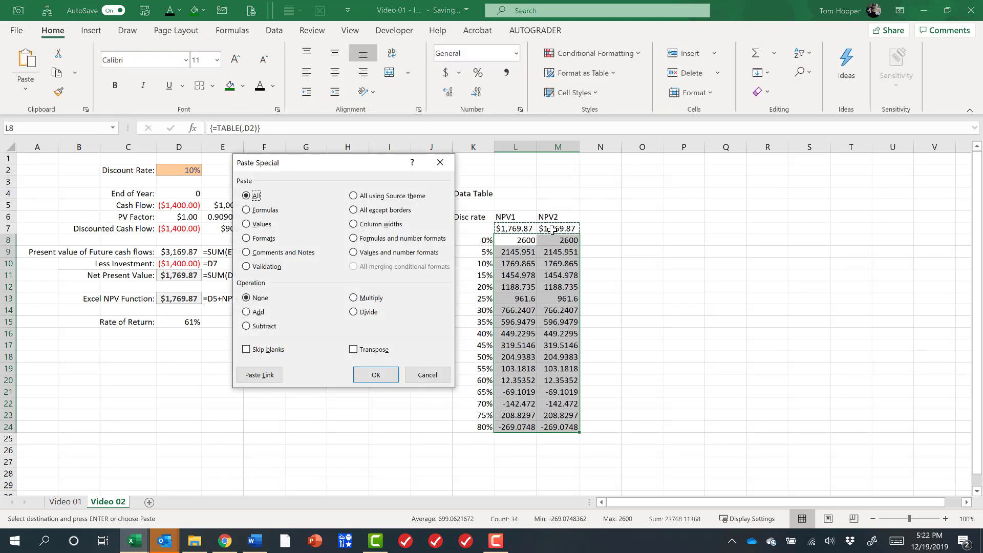
key("t")
key("Return")
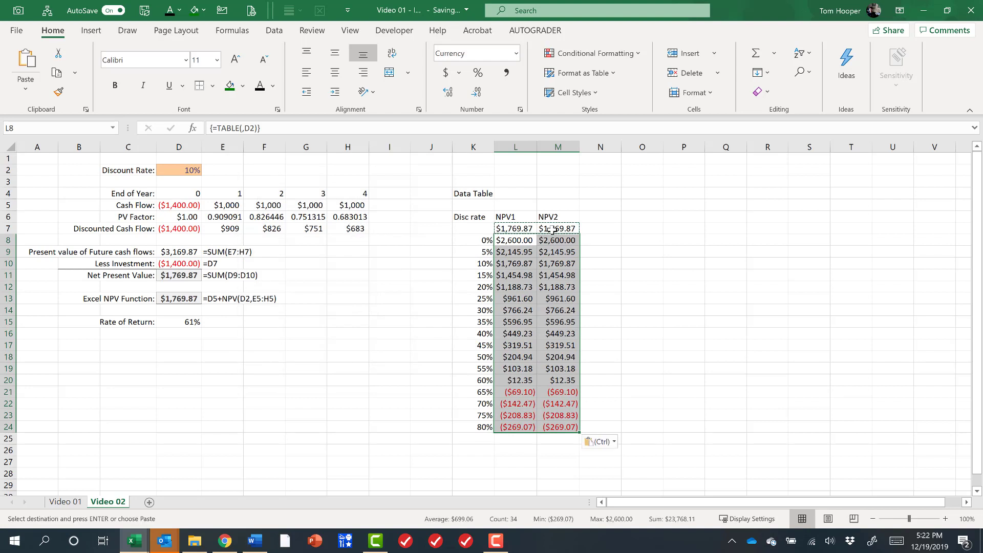
Review the results, noting NPV turns negative between the 60% and 65% rows.
left_click(526, 245)
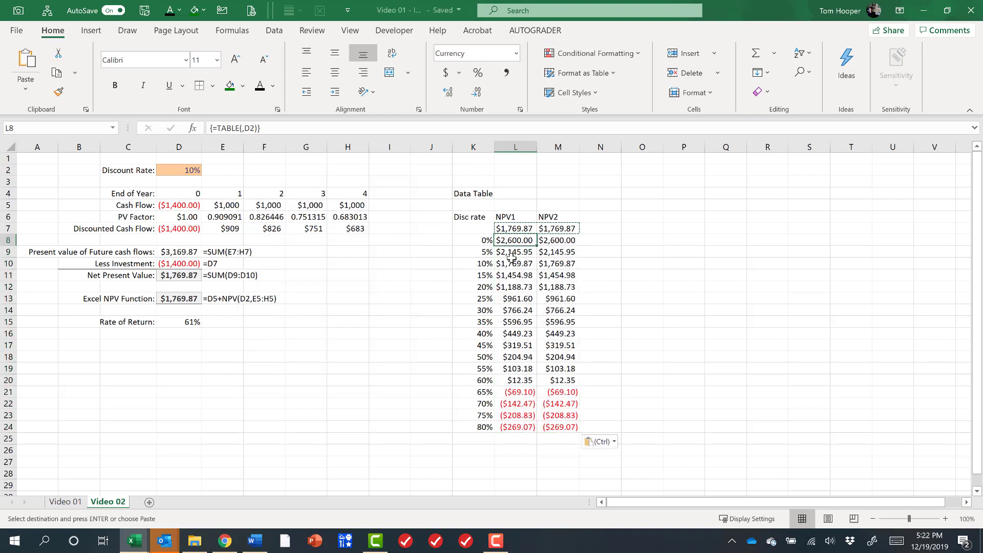
left_click_drag(514, 240, 517, 291)
left_click_drag(557, 243, 558, 298)
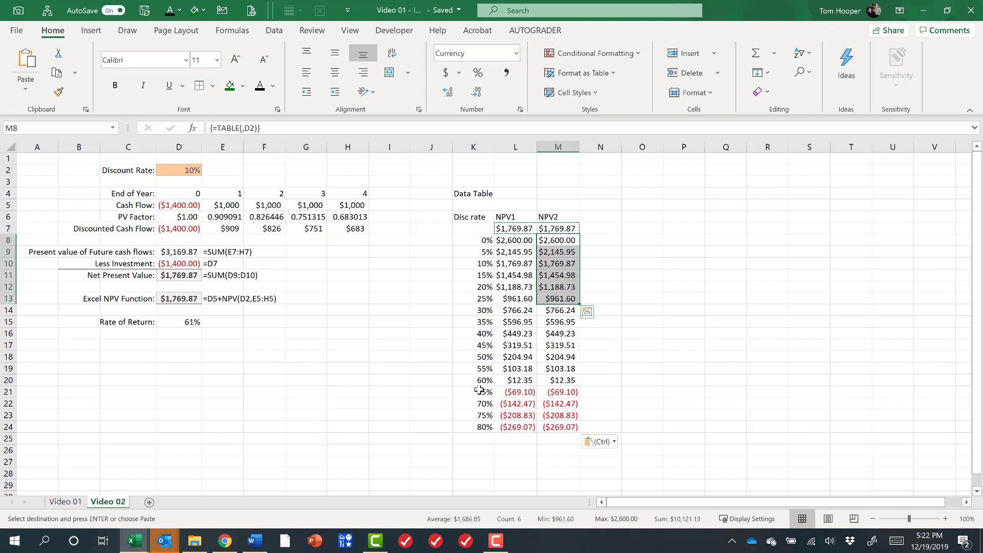
left_click_drag(479, 390, 484, 426)
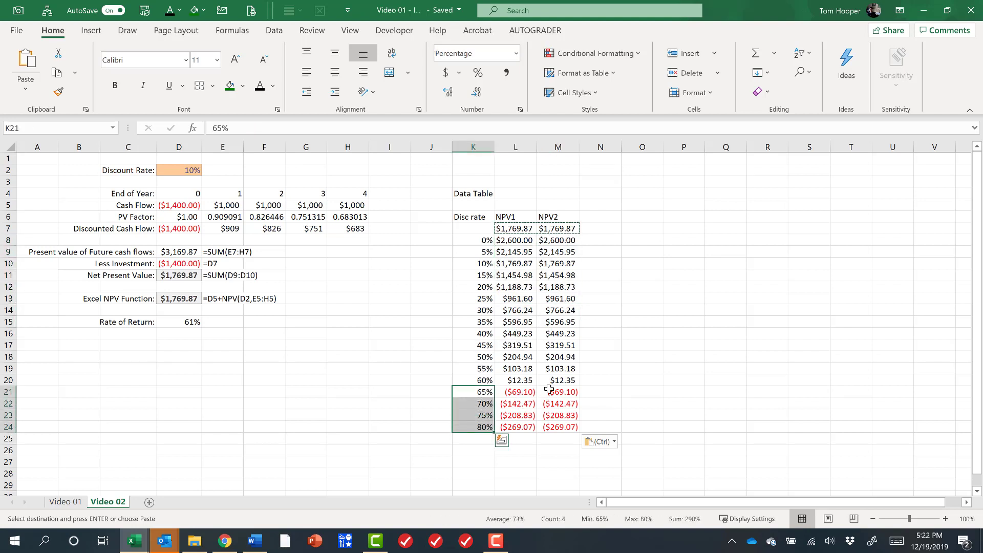
left_click(481, 393)
left_click_drag(490, 379, 558, 392)
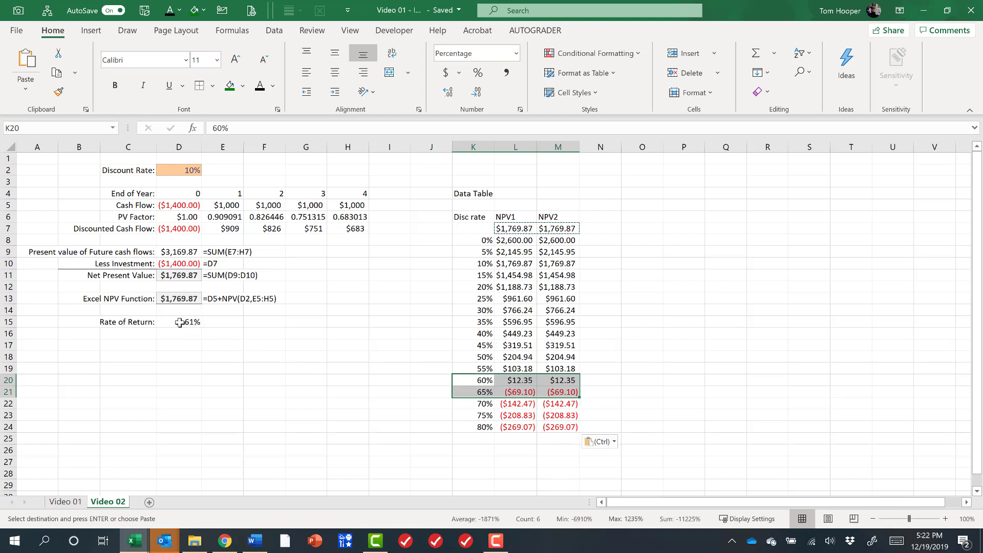
left_click(450, 306)
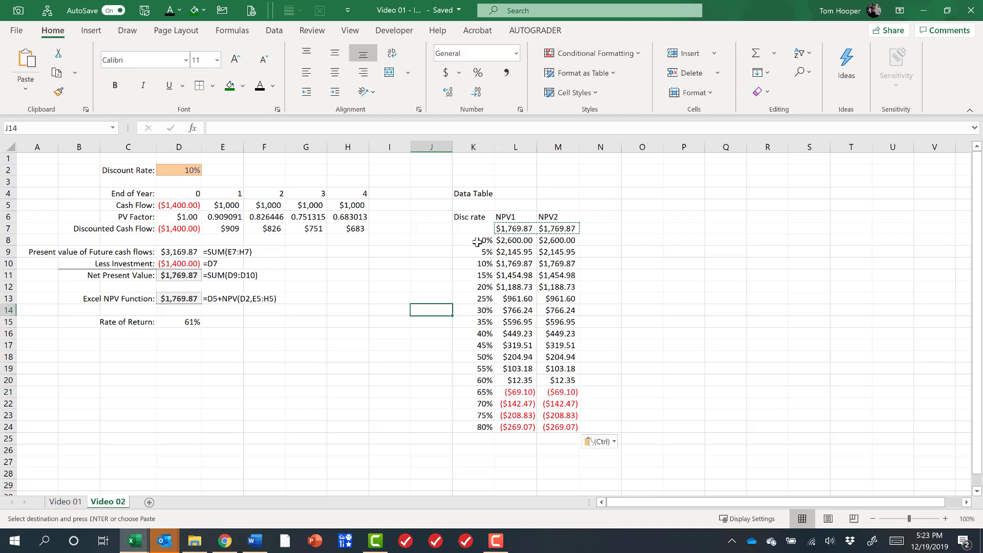
Select the rates and NPV1 values in K8:L24 and preview scatter chart types.
left_click_drag(477, 242, 511, 428)
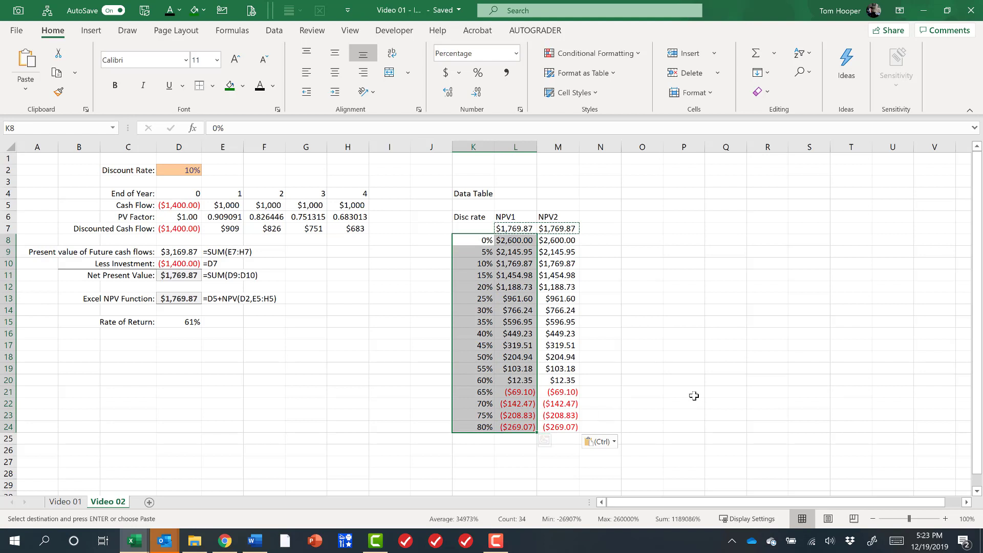
key("alt")
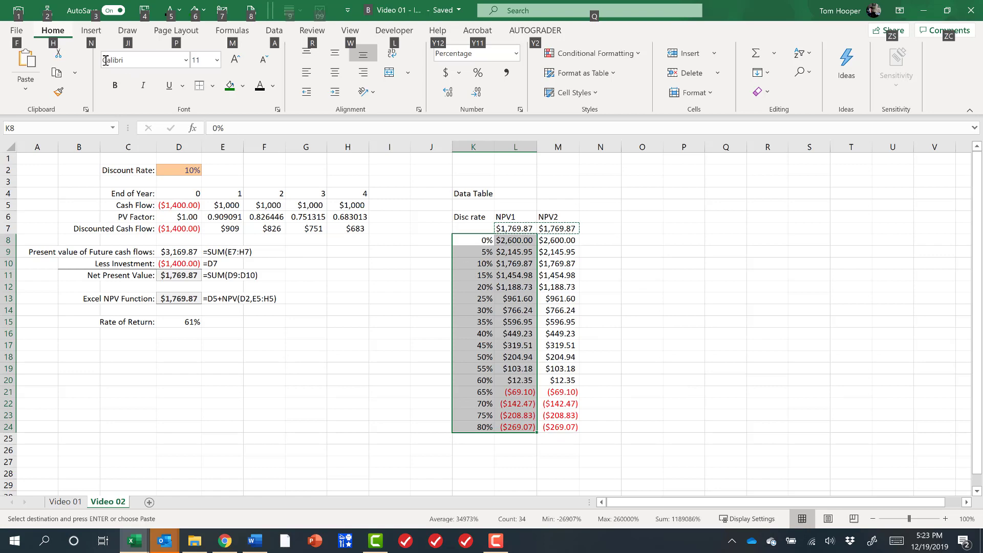
key("n")
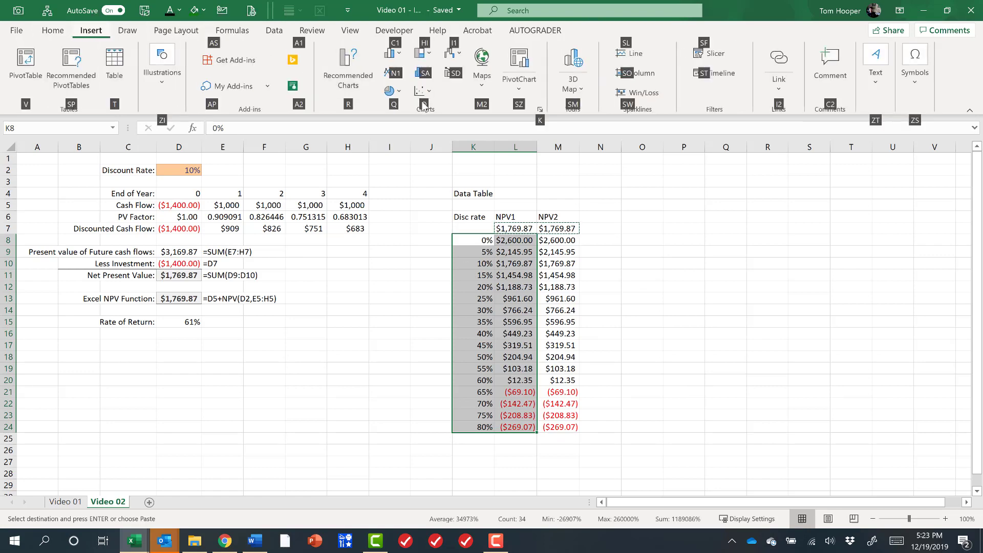
key("d")
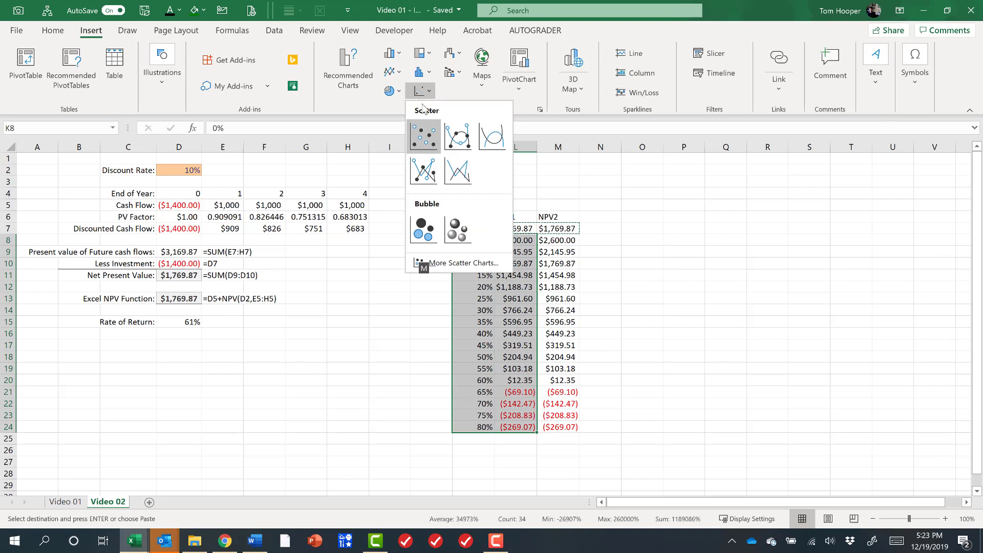
key("Right")
key("Right")
key("Left")
key("Left")
key("Right")
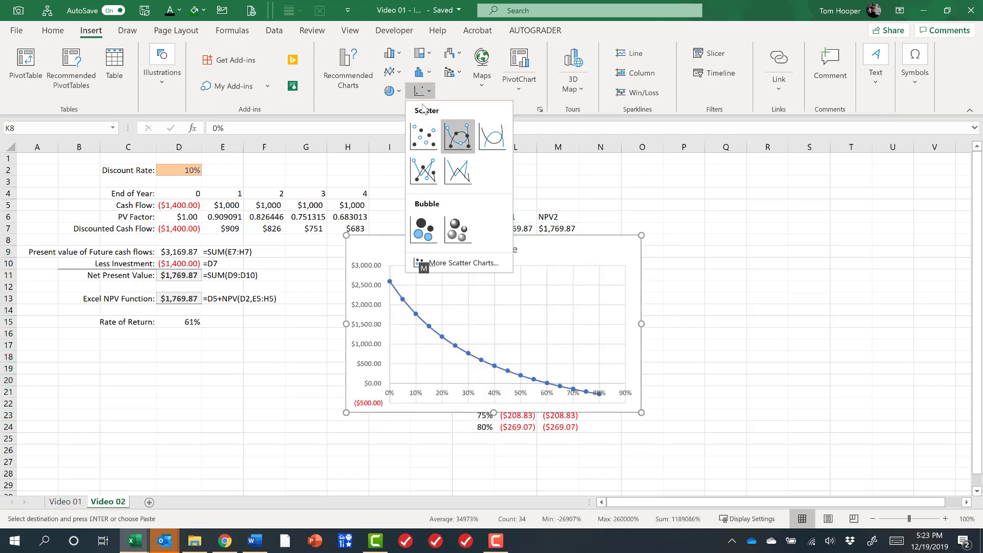
Insert the lines-and-markers scatter chart with axis titles NPV and Discount Rate.
key("Return")
left_click(657, 244)
left_click(689, 283)
type("NPV")
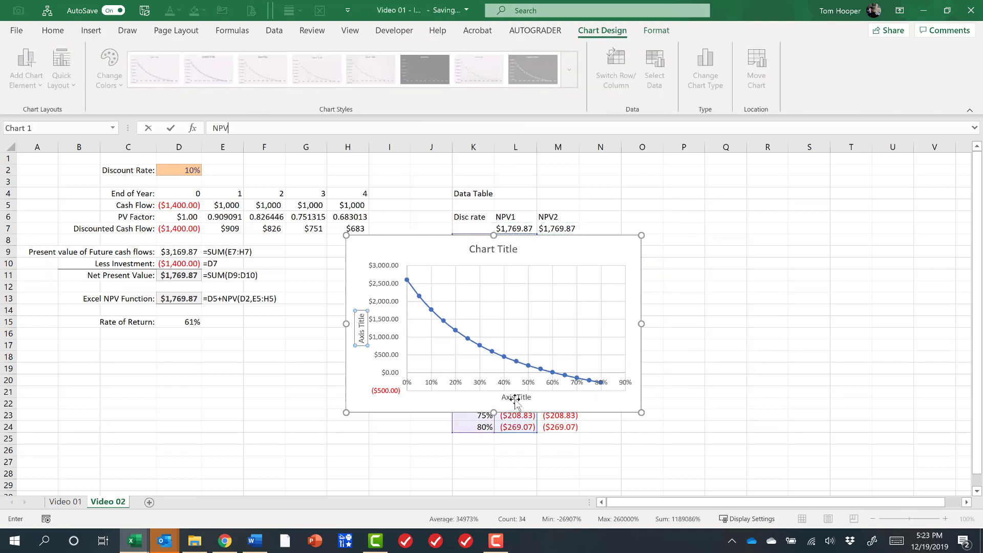
left_click(516, 399)
type("Discount Rate")
key("Return")
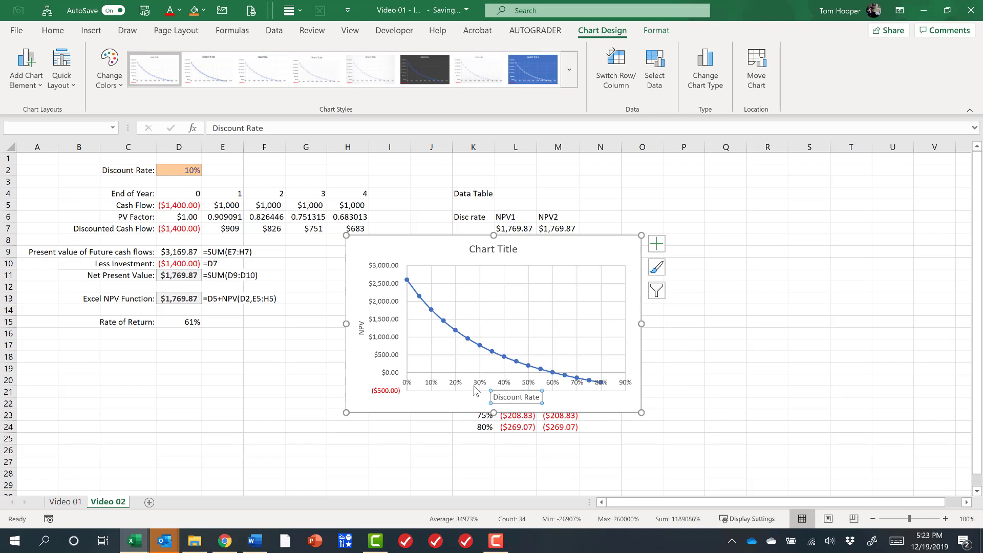
Set the horizontal axis label position to Low, at the bottom of the plot.
left_click(476, 384)
right_click(477, 385)
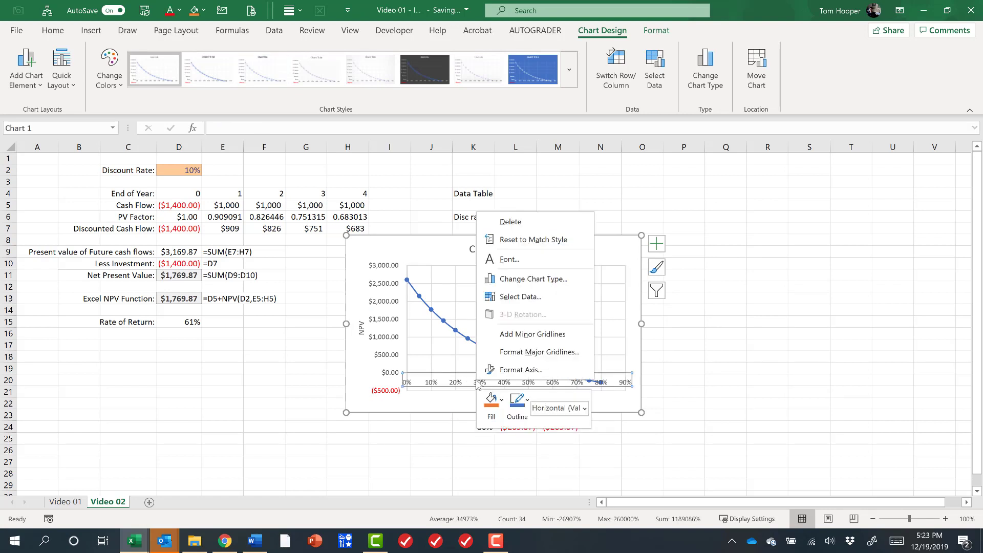
left_click(513, 375)
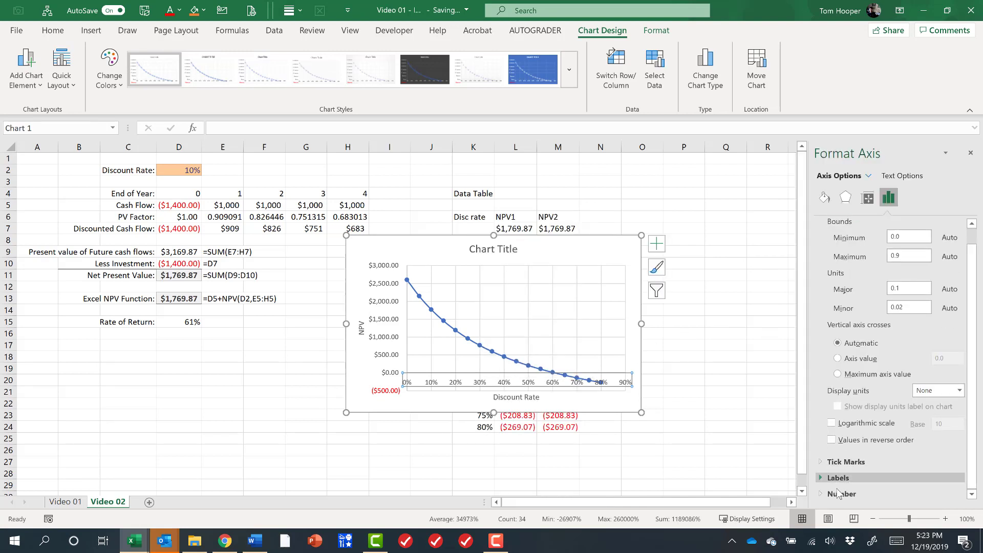
left_click(836, 477)
left_click(945, 493)
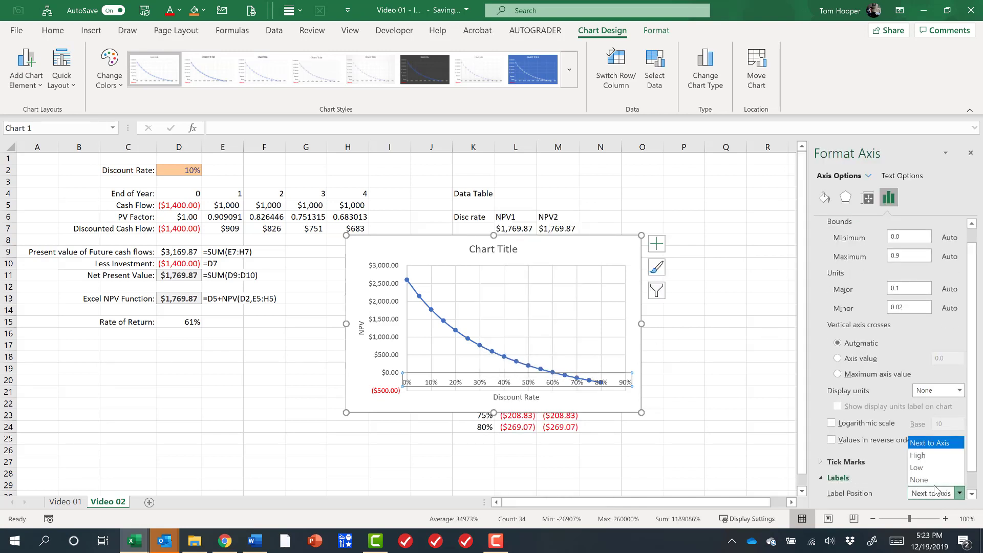
left_click(927, 473)
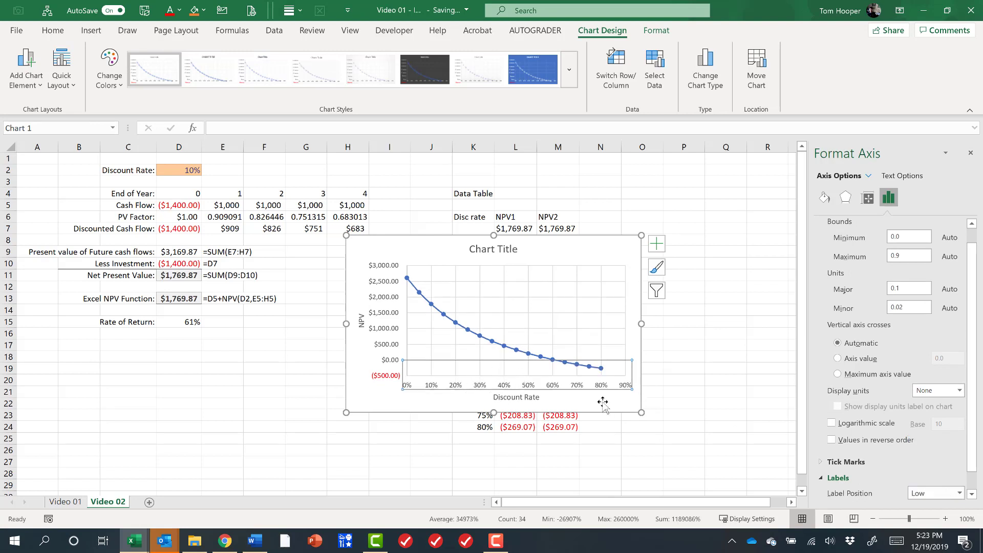
Start typing 'NPV' as the chart title.
left_click(625, 408)
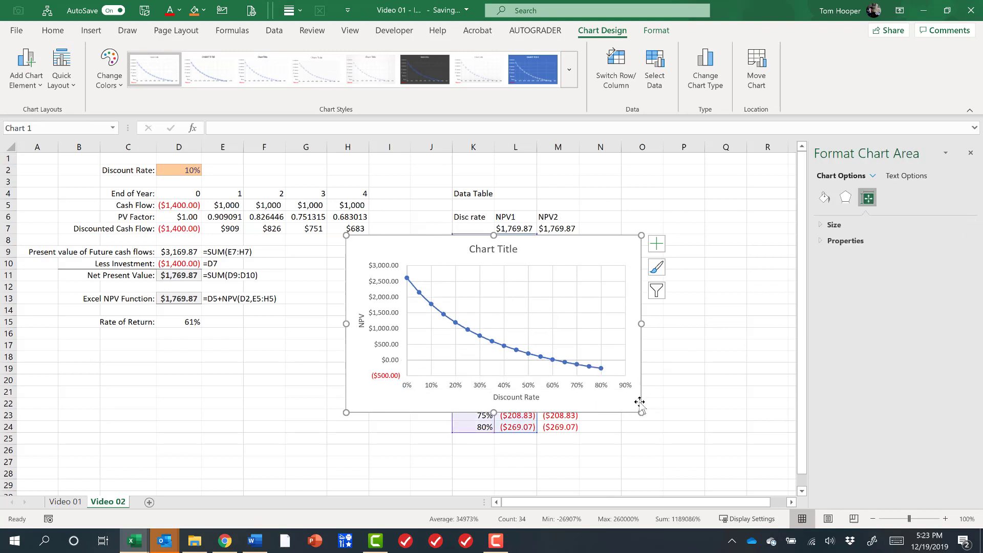
left_click(502, 248)
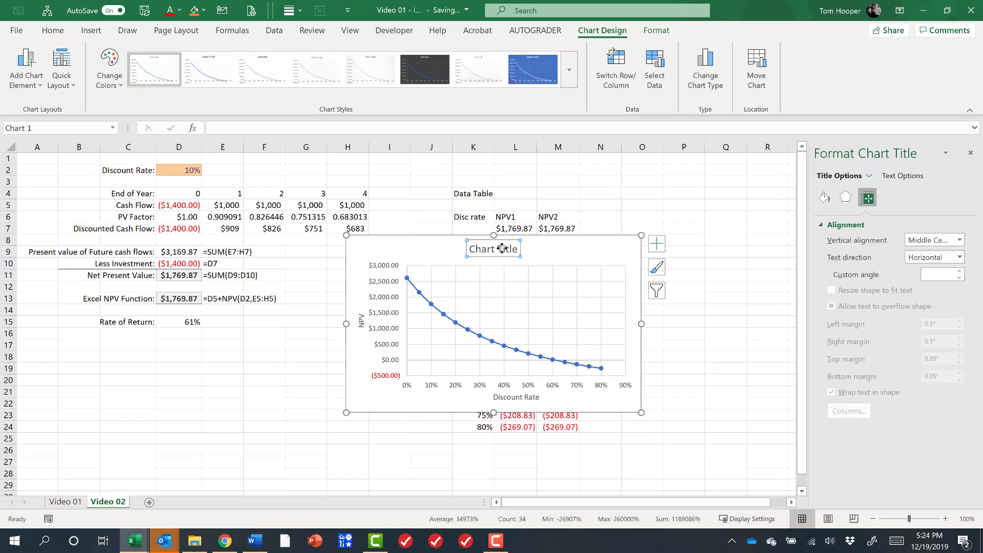
type("NPV vs Discount Rate")
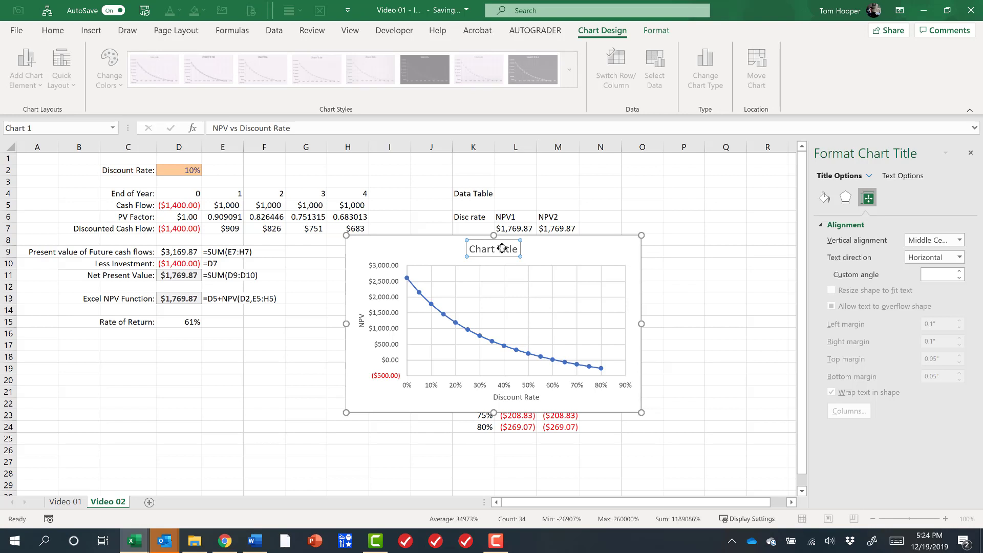
Finish the 'NPV vs Discount Rate' title, move the chart beside the data table, and close the Format pane.
key("Return")
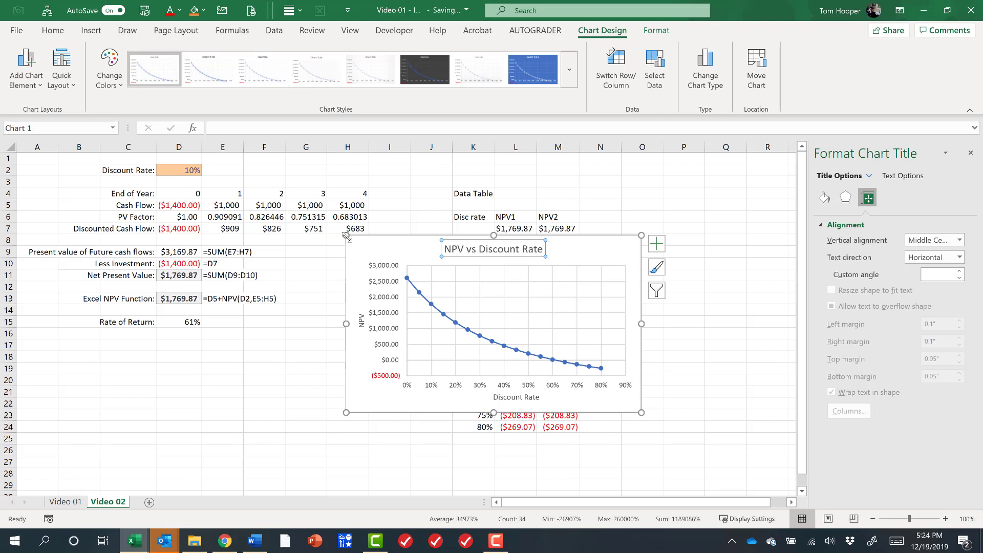
left_click_drag(346, 235, 631, 228)
left_click(972, 153)
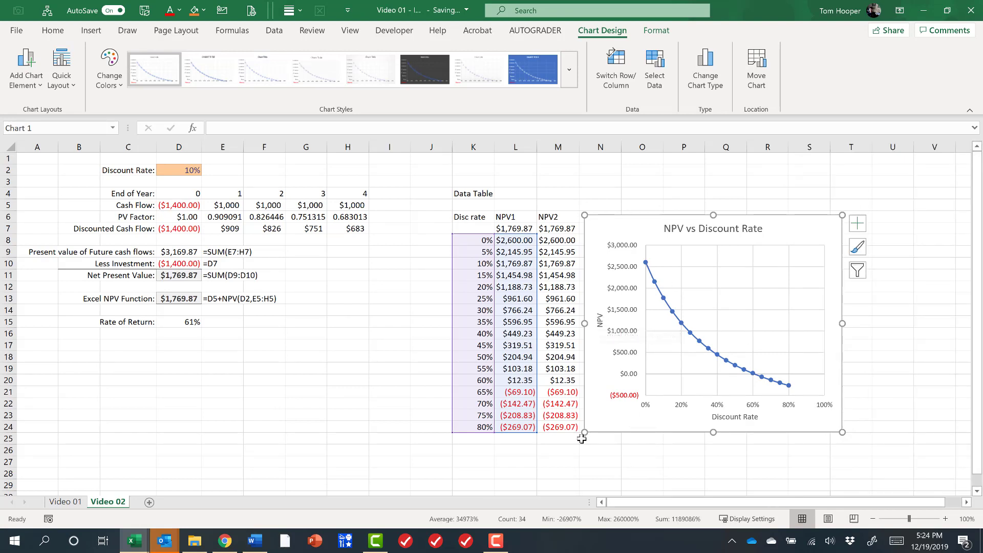
left_click(418, 252)
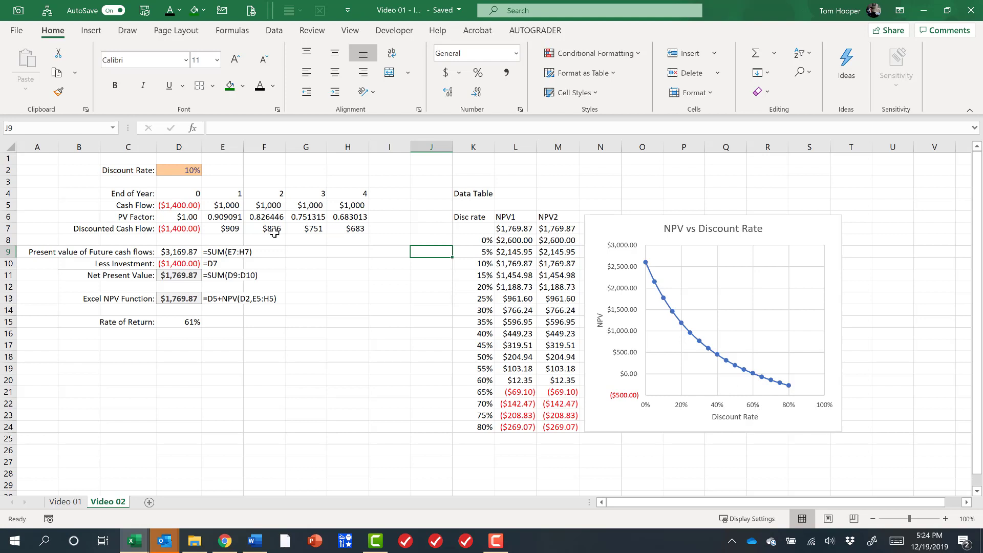
left_click(187, 207)
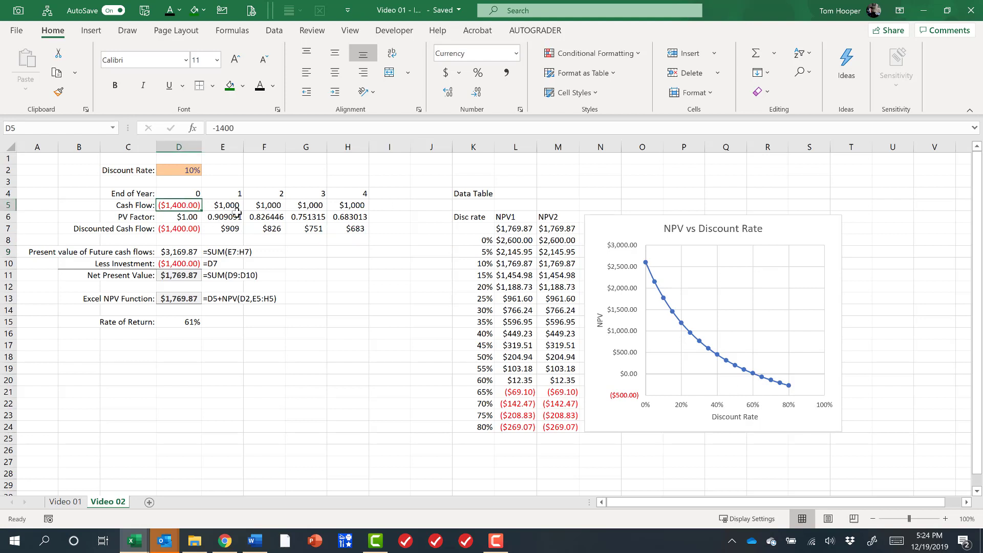
left_click_drag(224, 206, 353, 206)
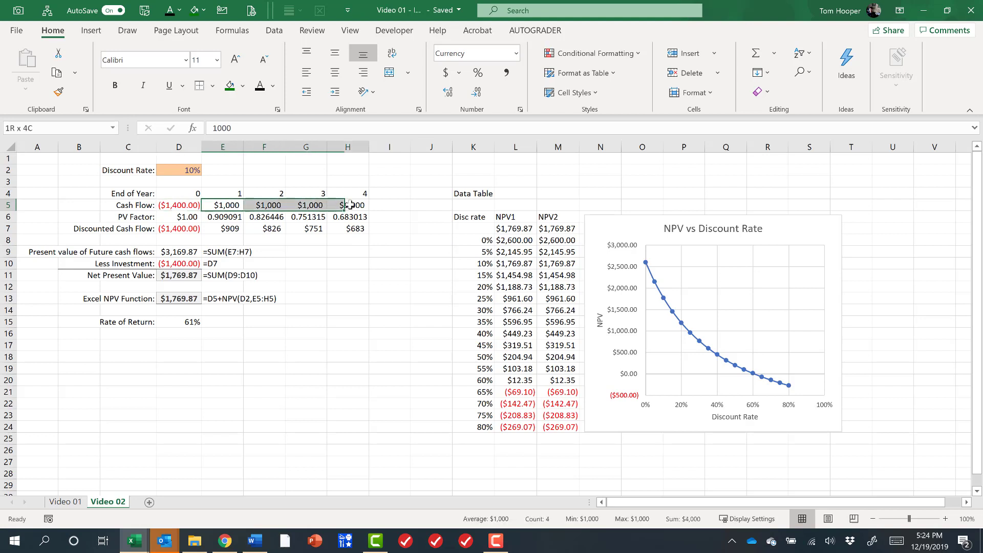
left_click(191, 275)
left_click(179, 300)
left_click(177, 323)
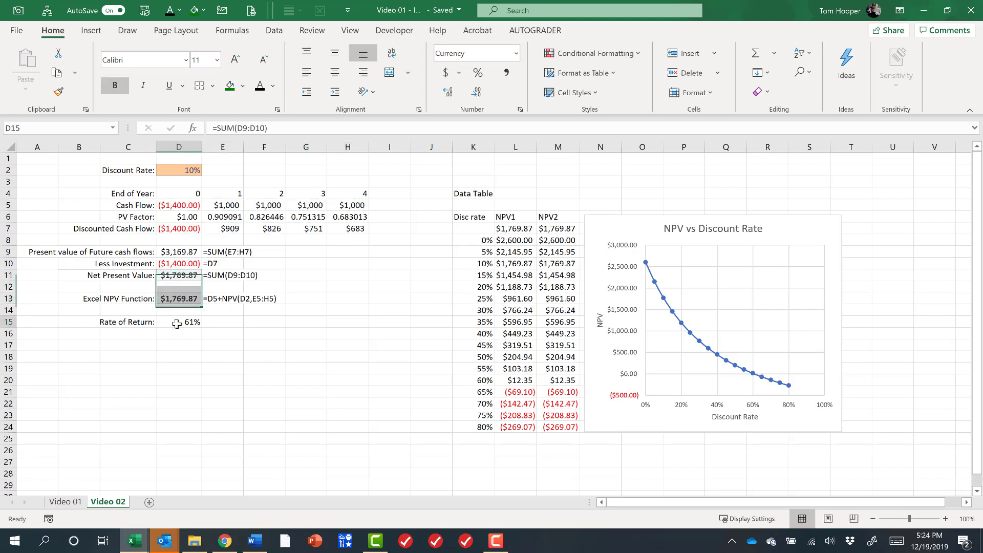
left_click(390, 196)
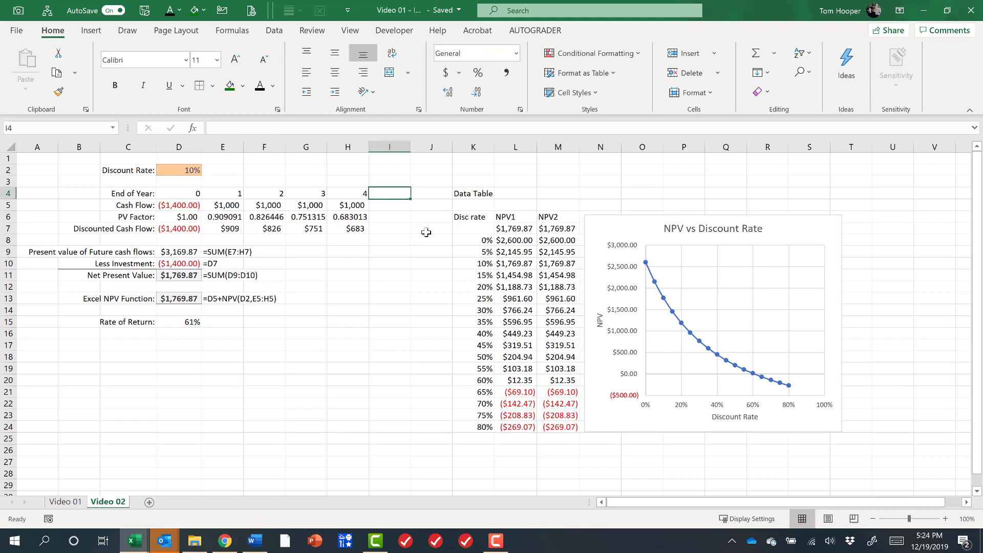
Add year 5 with a -$2,800 abandonment cost cash flow.
type("5")
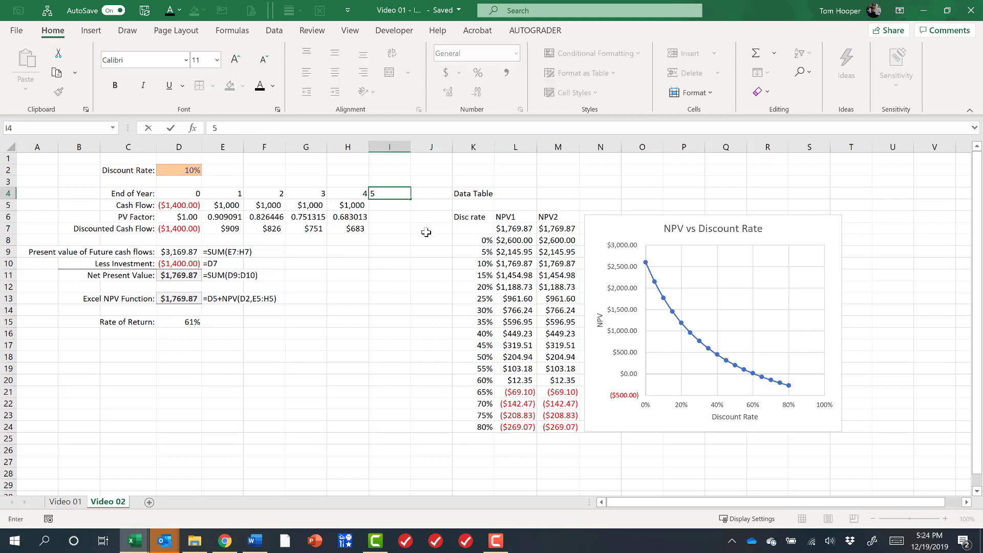
key("Return")
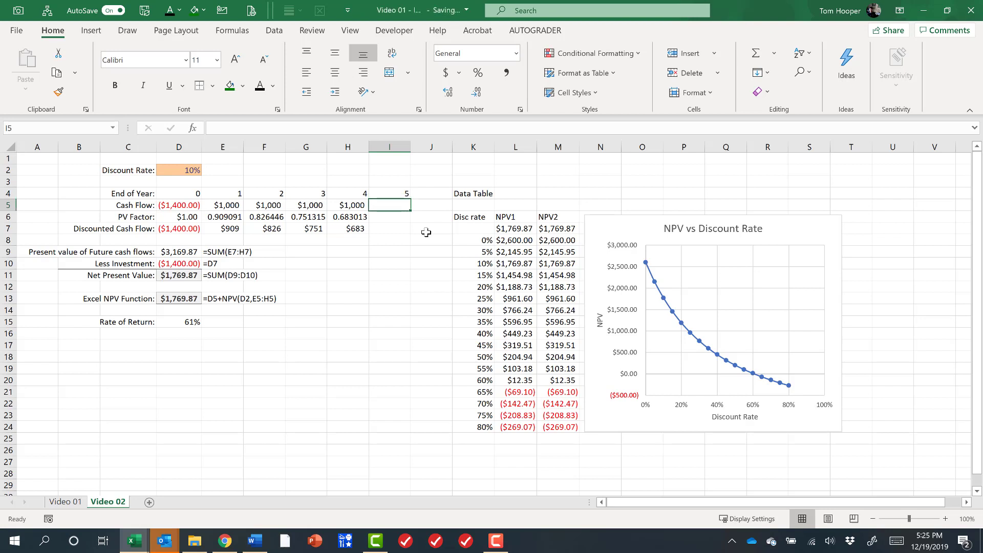
type("-$2800")
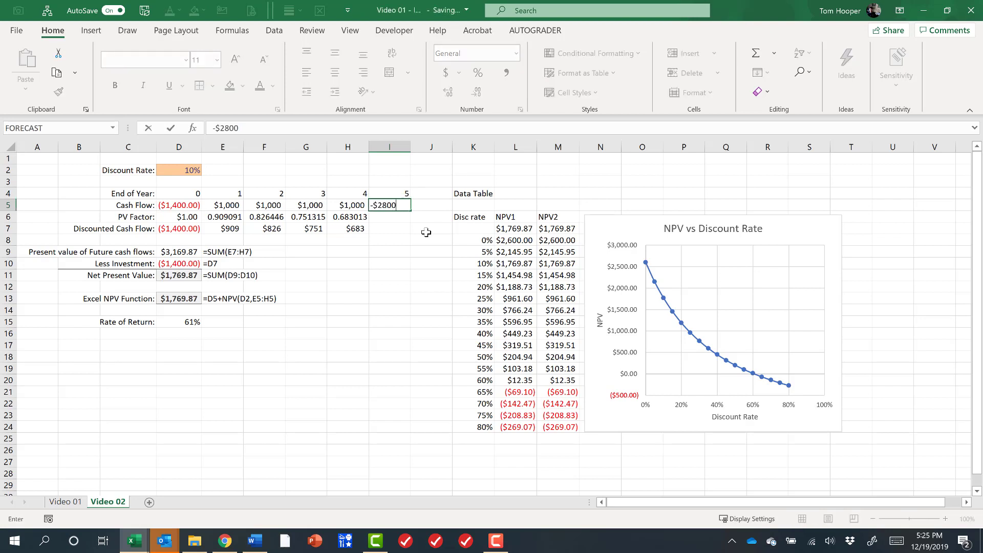
key("Return")
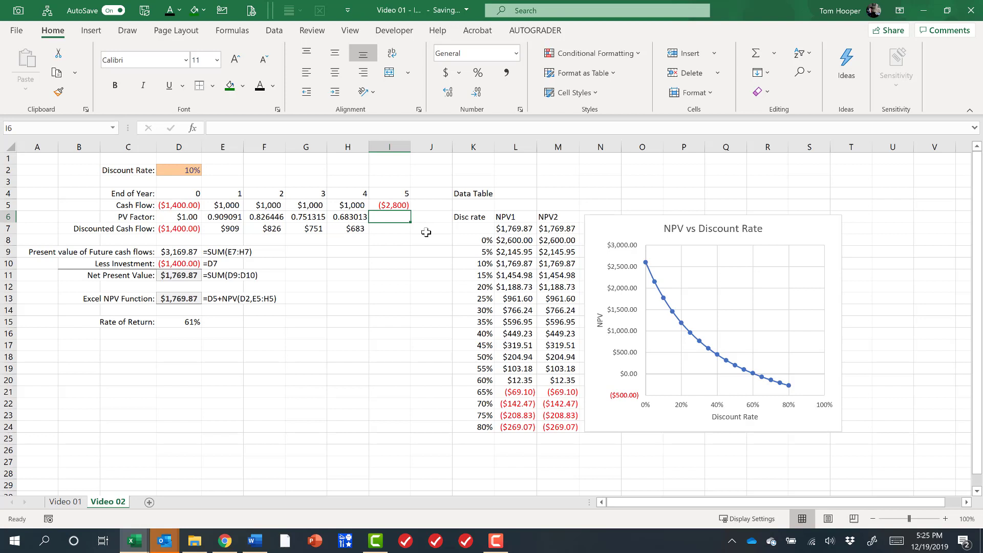
Copy the year-4 PV factor and discounted-flow formulas into the year-5 column.
key("Left")
key("shift+Down")
key("ctrl+c")
key("Right")
key("shift+Down")
key("ctrl+v")
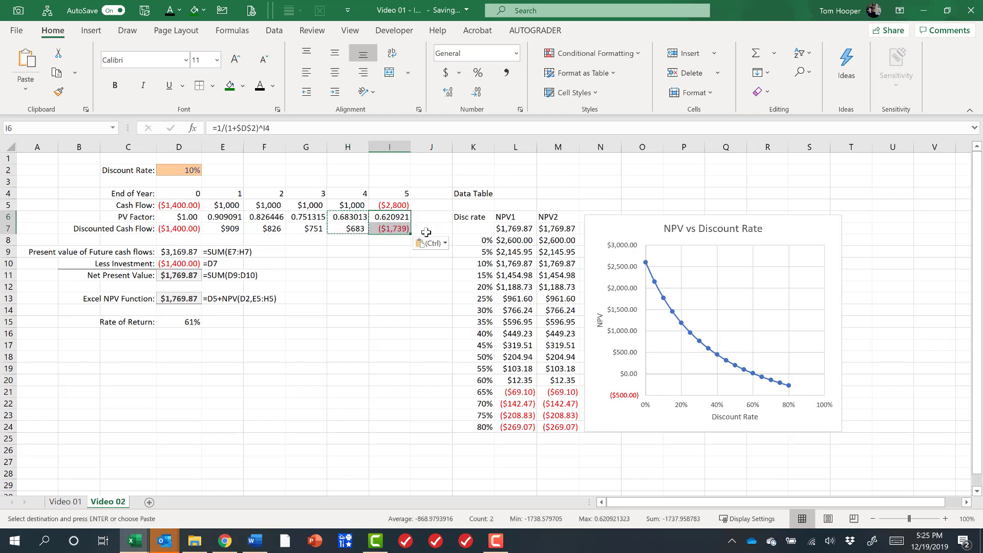
Extend the present-value sum in D9 to include year 5.
key("Down")
key("Left")
key("Left")
key("Left")
key("Left")
key("Left")
key("Down")
key("Down")
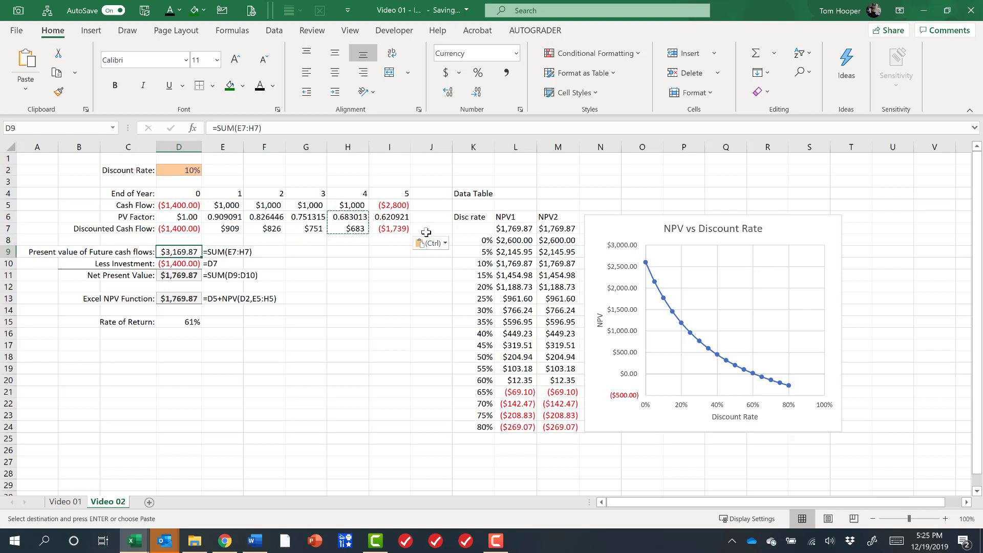
key("F2")
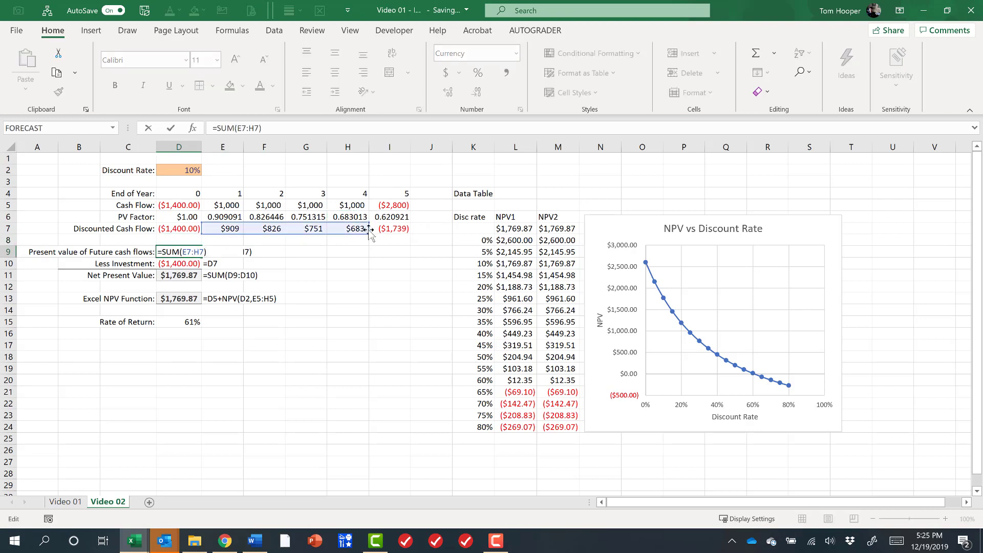
key("Escape")
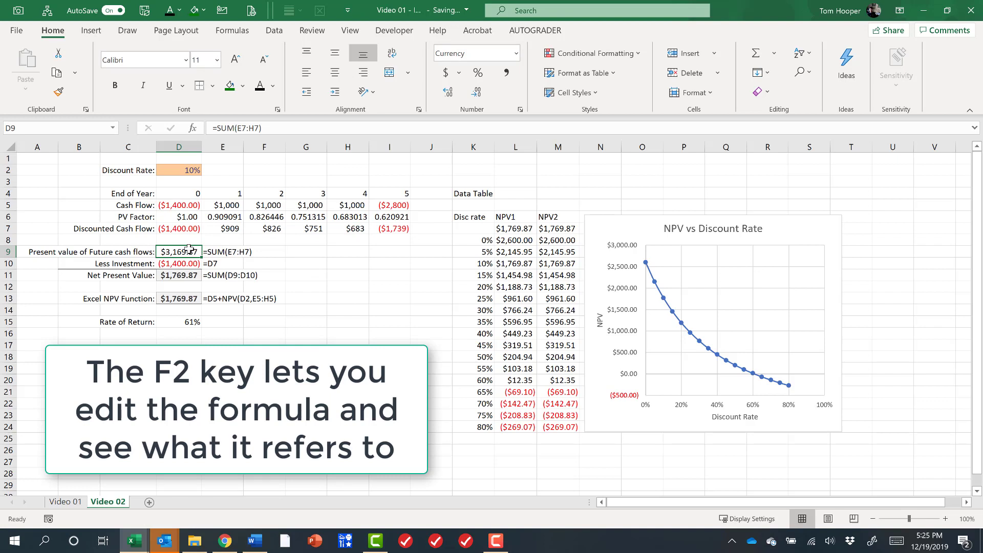
key("F2")
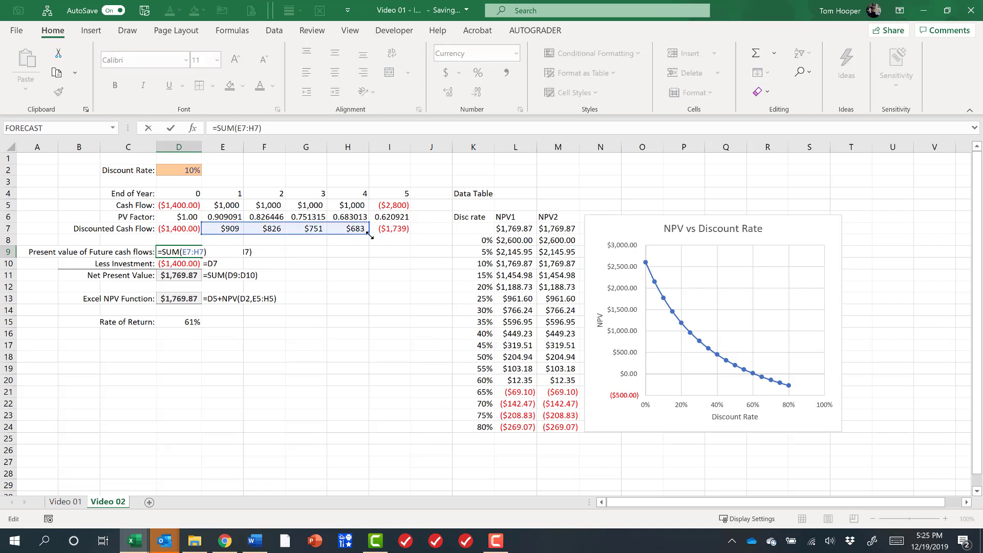
left_click_drag(370, 233, 398, 232)
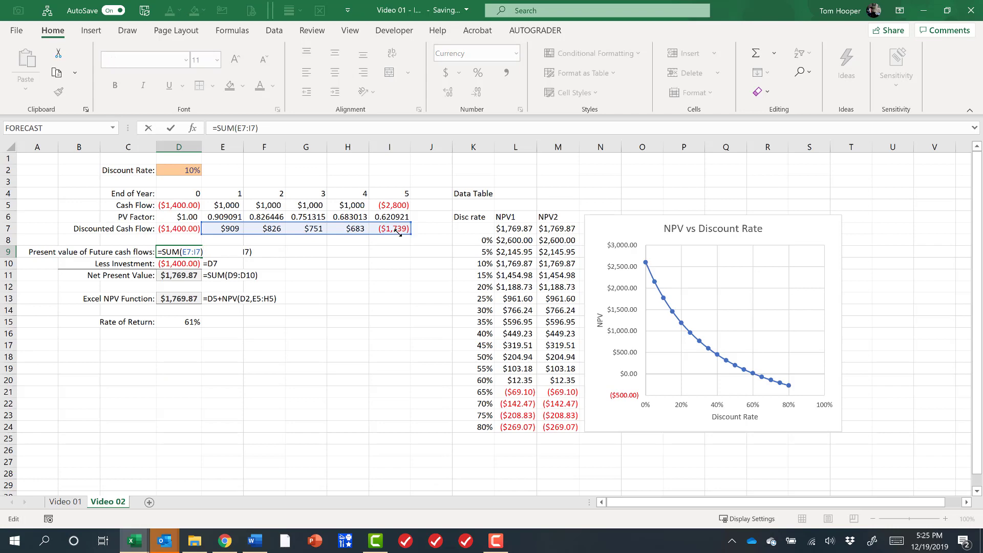
key("Return")
key("Return")
key("Return")
key("Return")
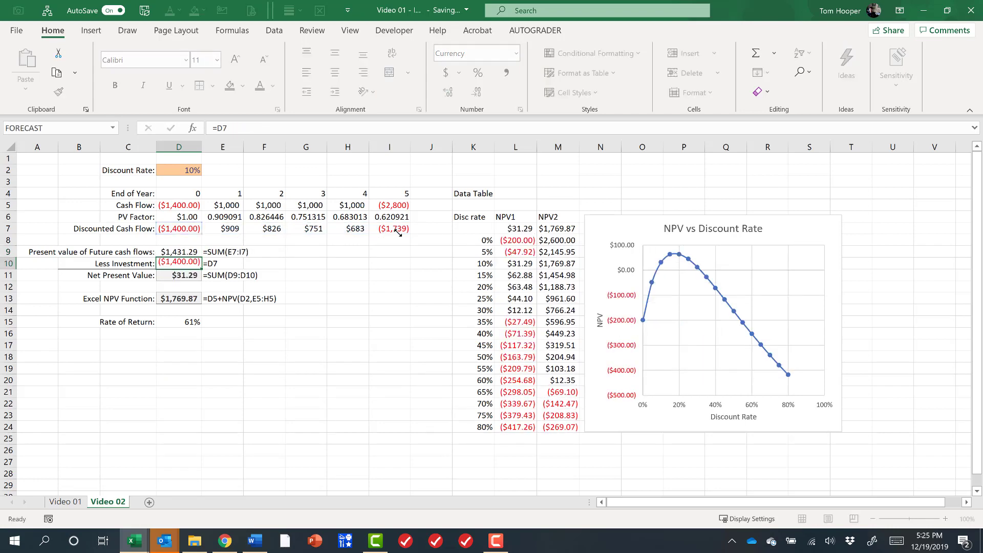
Extend the NPV and IRR formulas through year 5, giving NPV $31.29 and IRR 8%.
key("F2")
left_click_drag(370, 210, 404, 212)
key("Return")
key("Return")
key("F2")
key("Return")
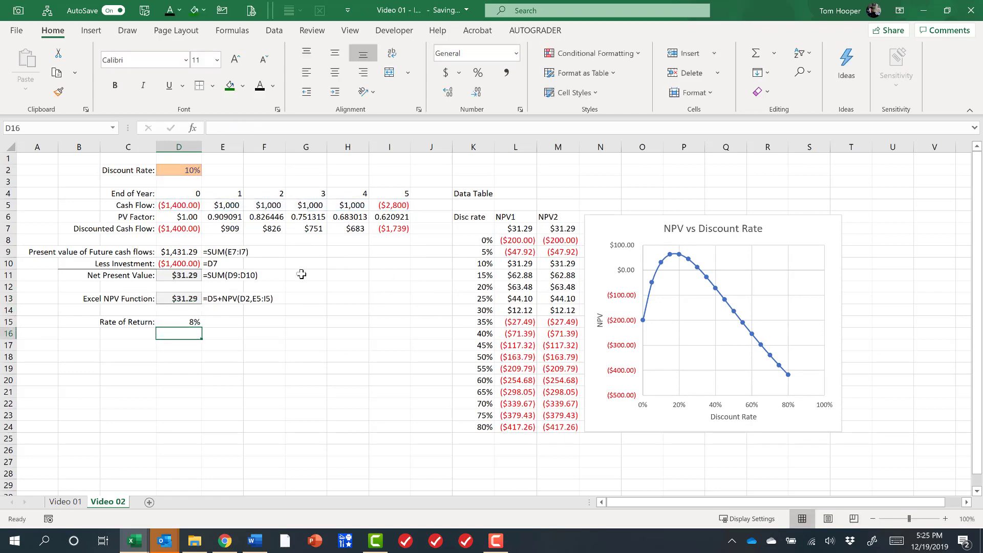
left_click(182, 321)
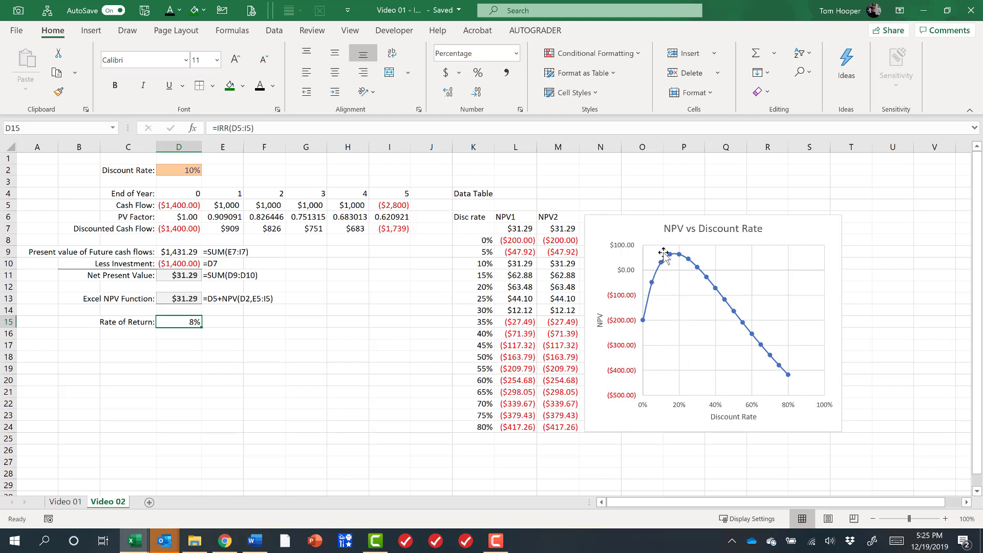
Set the discount rate in D2 to 8%, then to 32%.
mouse_move(697, 270)
left_click(192, 171)
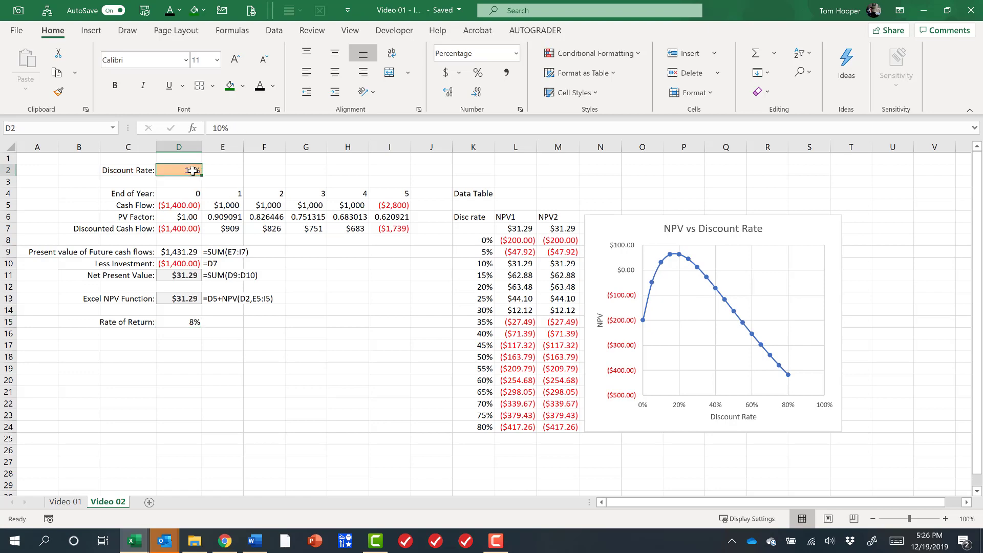
type("8")
key("Return")
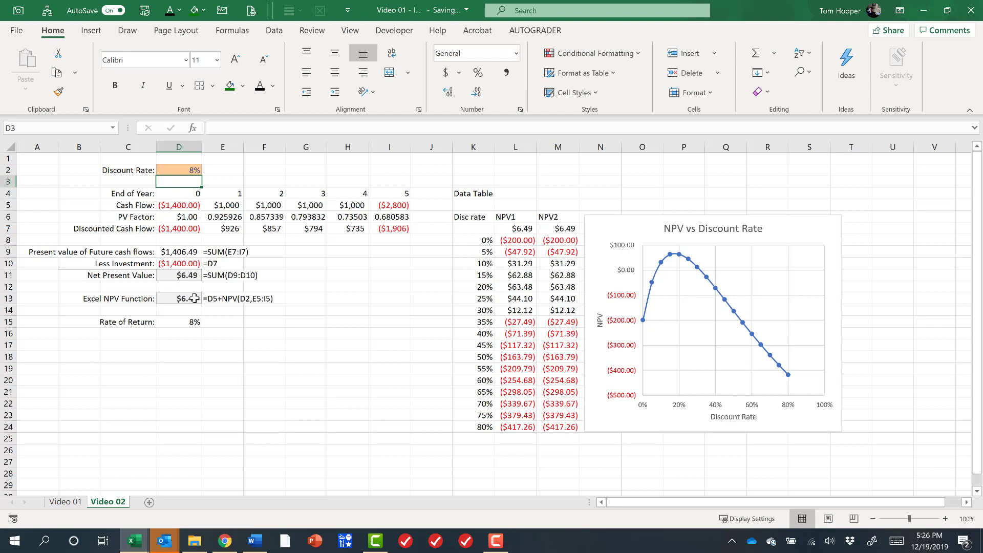
left_click(186, 170)
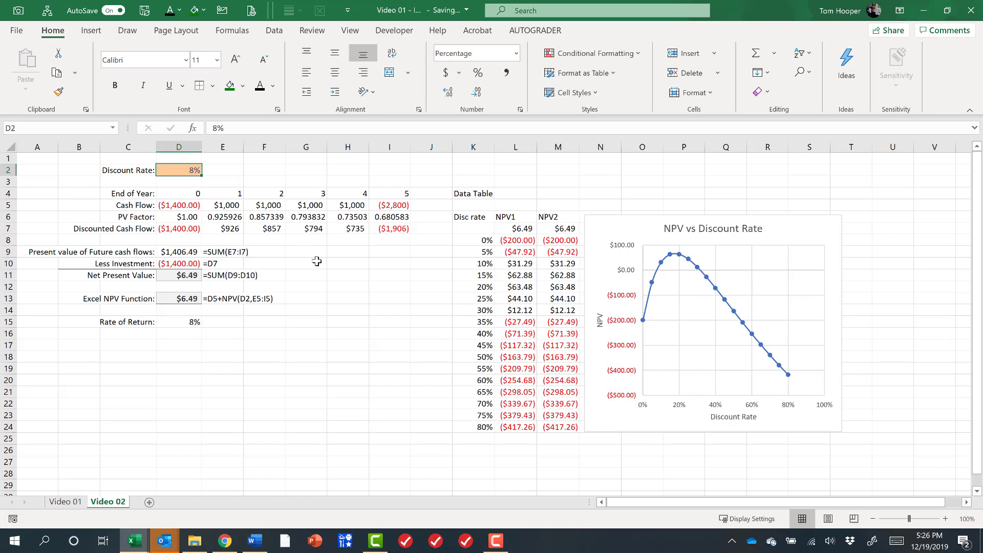
type("32")
key("Return")
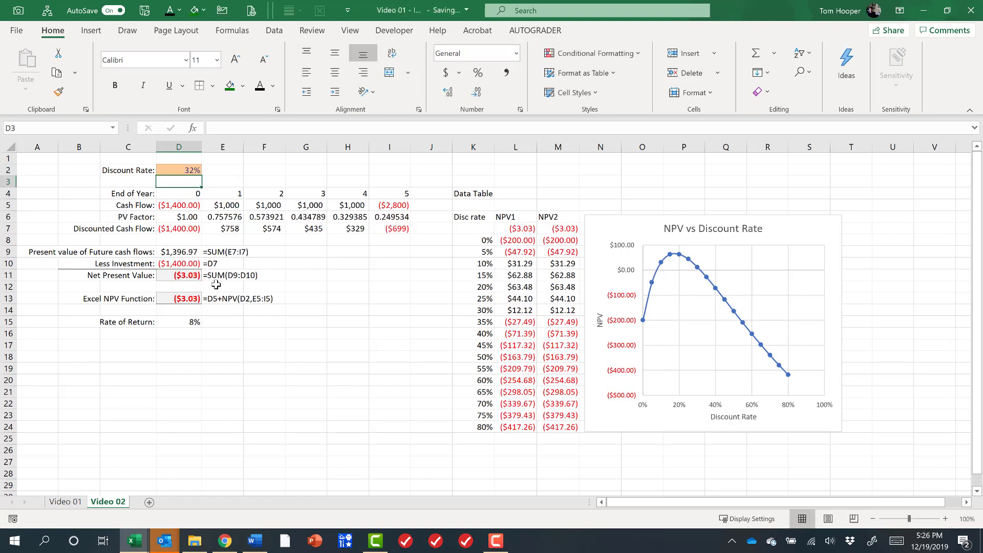
Add a 0.08 guess to the IRR formula: =IRR(D5:I5,0.08).
left_click(176, 325)
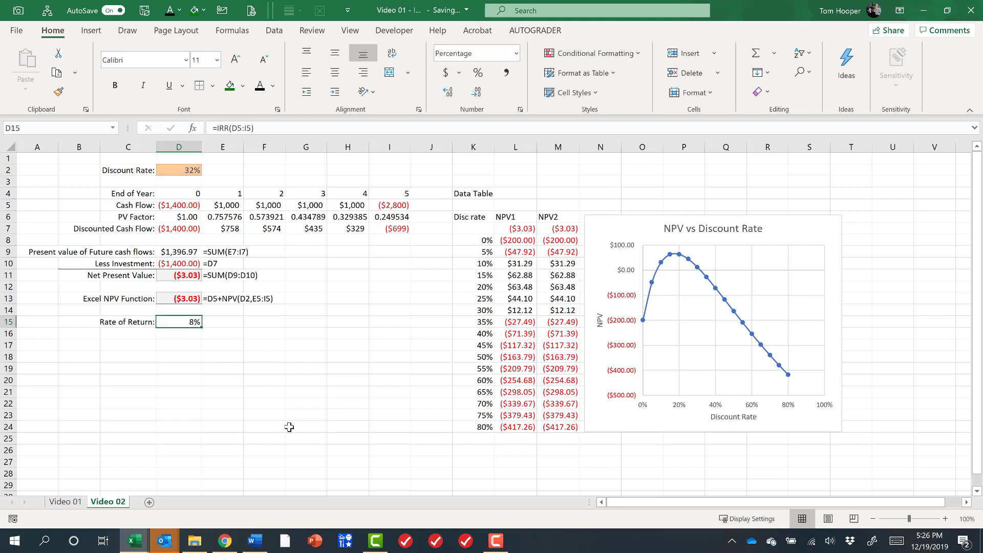
key("F2")
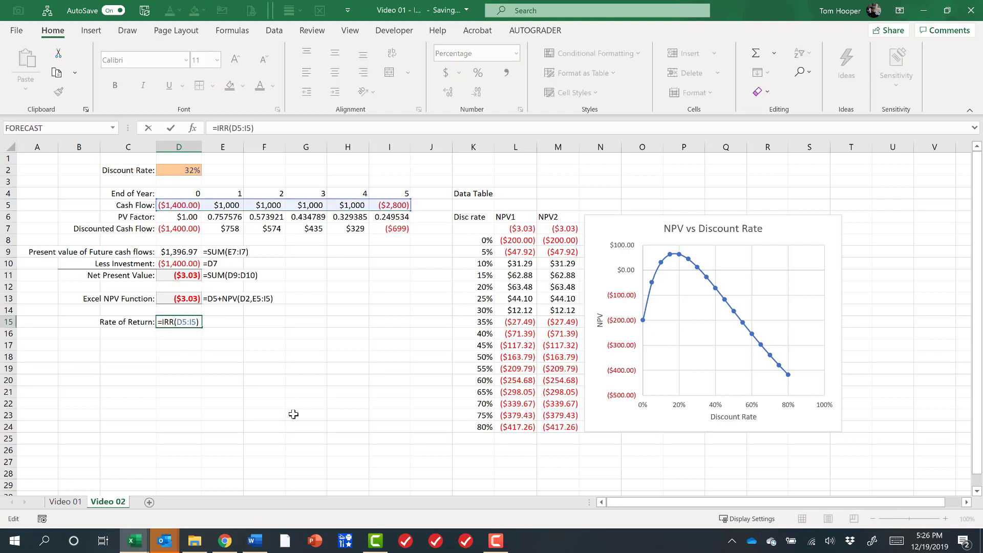
left_click(167, 320)
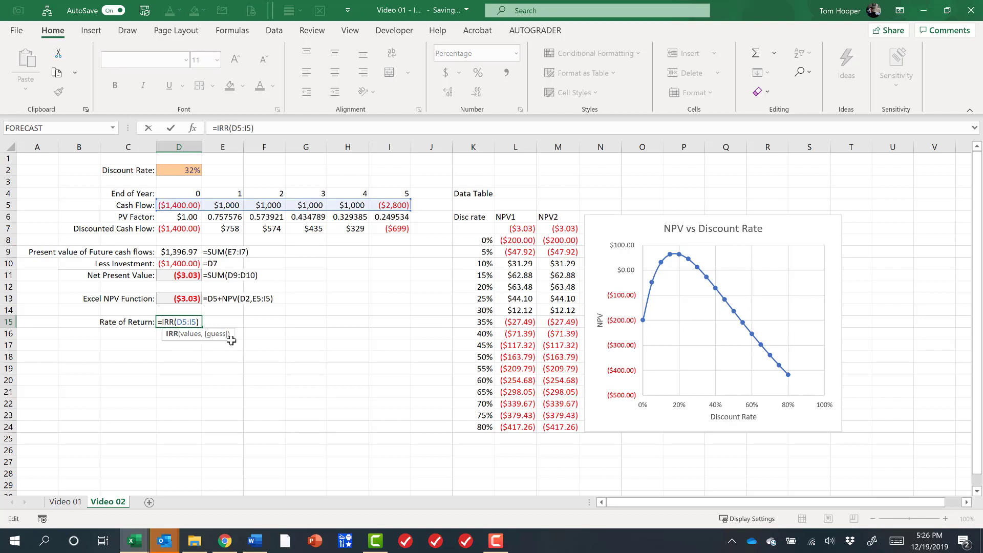
left_click(196, 322)
type(",.08)")
key("Return")
Show more IRR decimals and change the guess to 0.32, returning 31.61%.
key("Up")
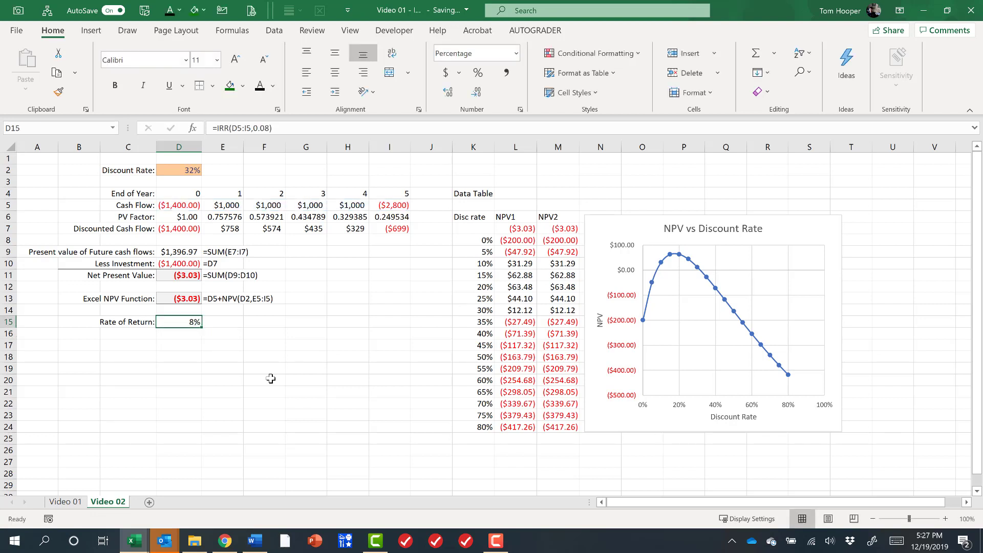
key("alt+h")
key("0")
key("F2")
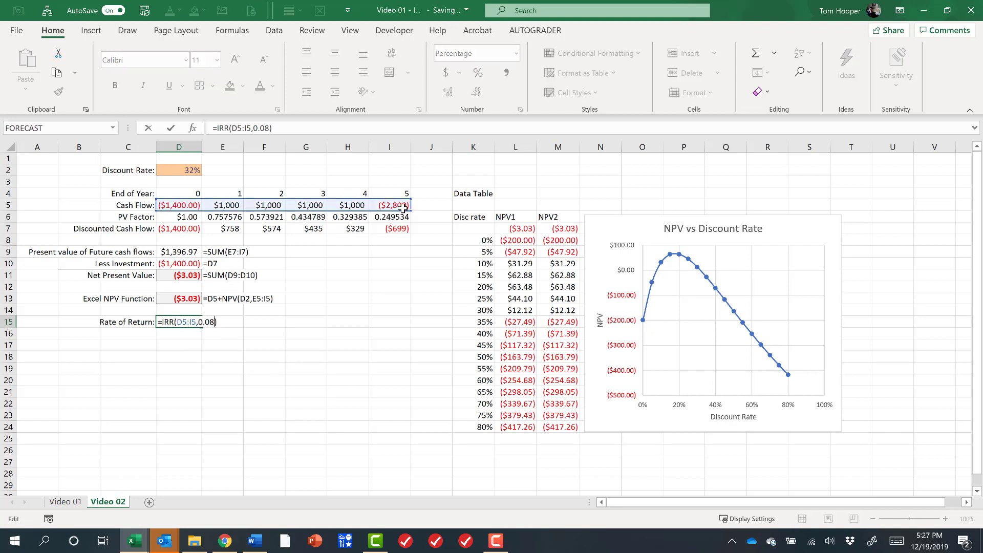
key("shift+Left")
key("shift+Left")
key("Return")
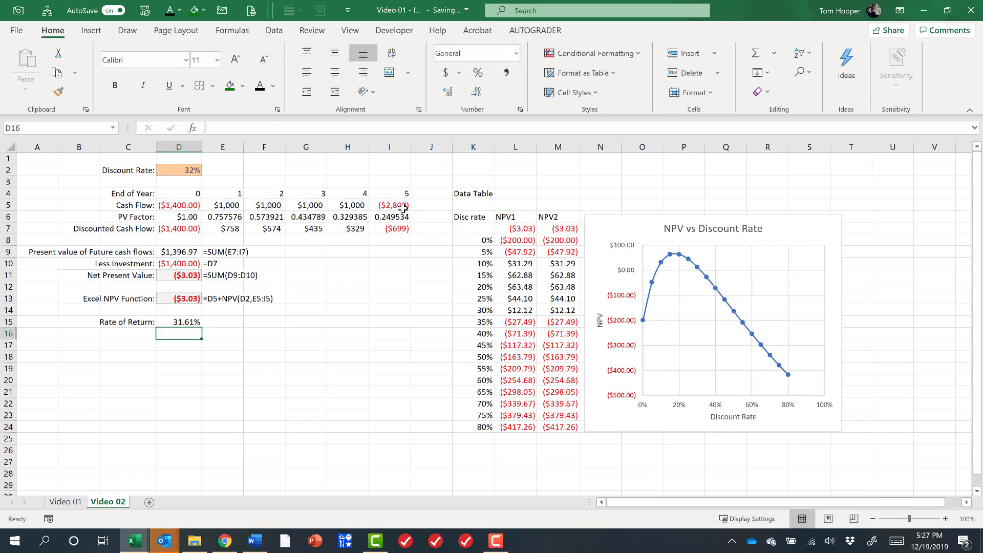
left_click(226, 325)
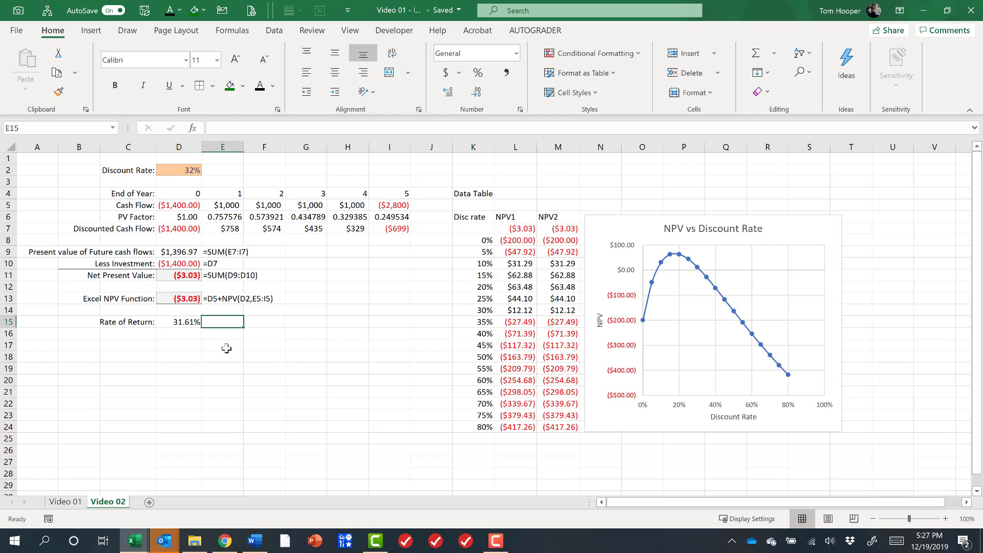
left_click(183, 205)
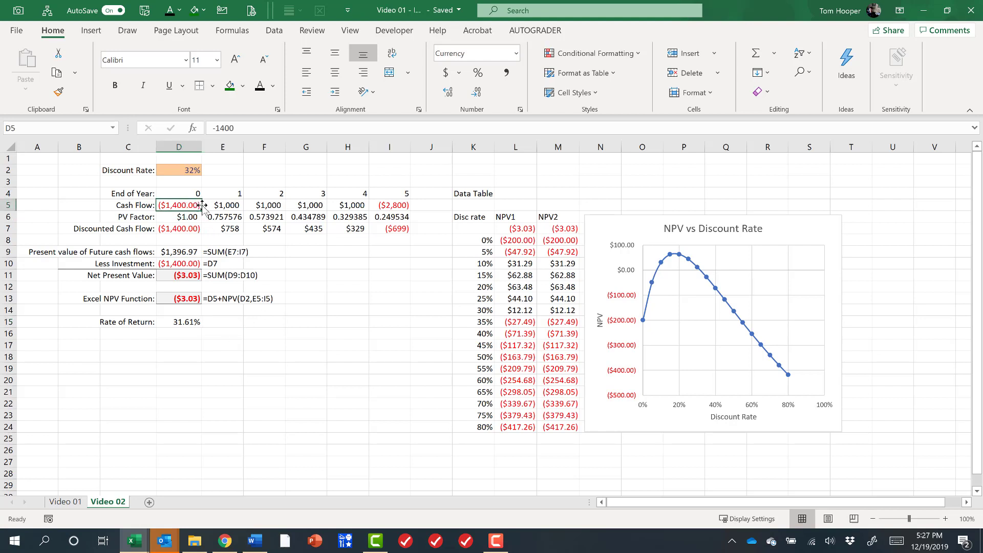
left_click(228, 204)
left_click(387, 204)
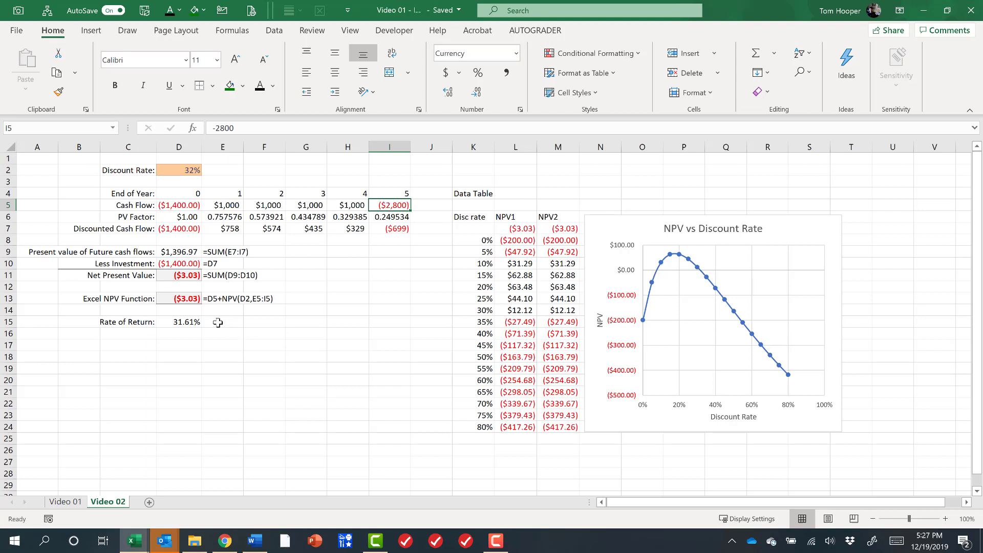
left_click_drag(188, 207, 228, 206)
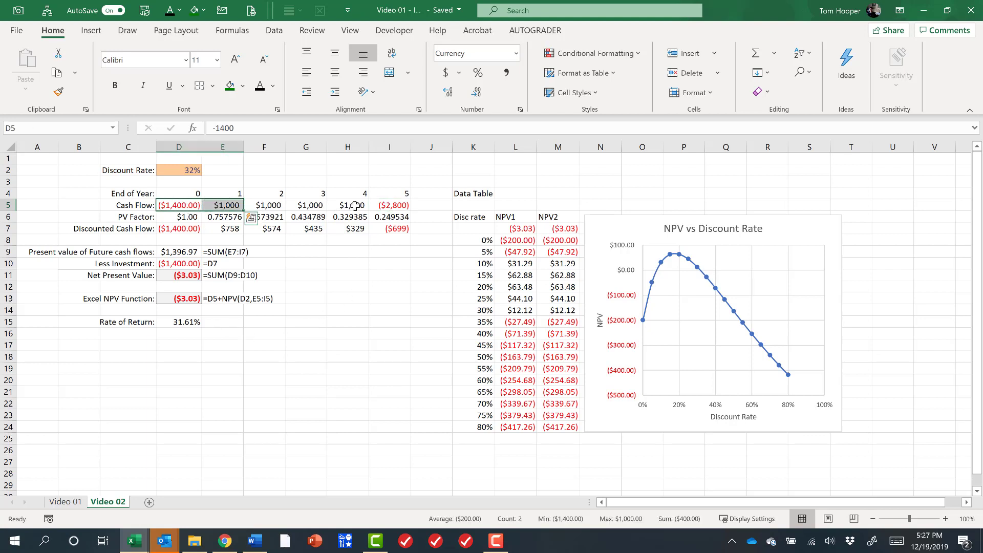
left_click_drag(355, 206, 371, 205)
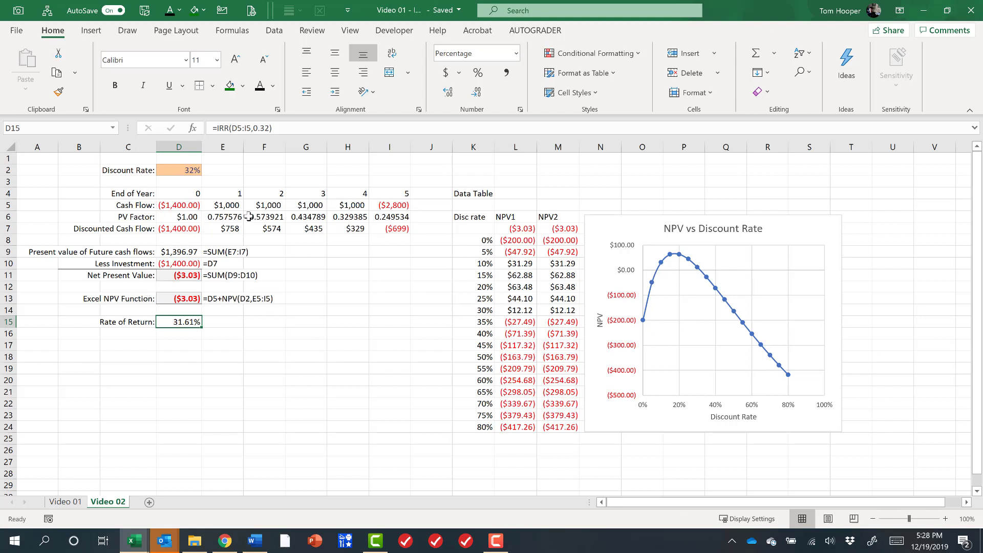
left_click_drag(244, 216, 394, 229)
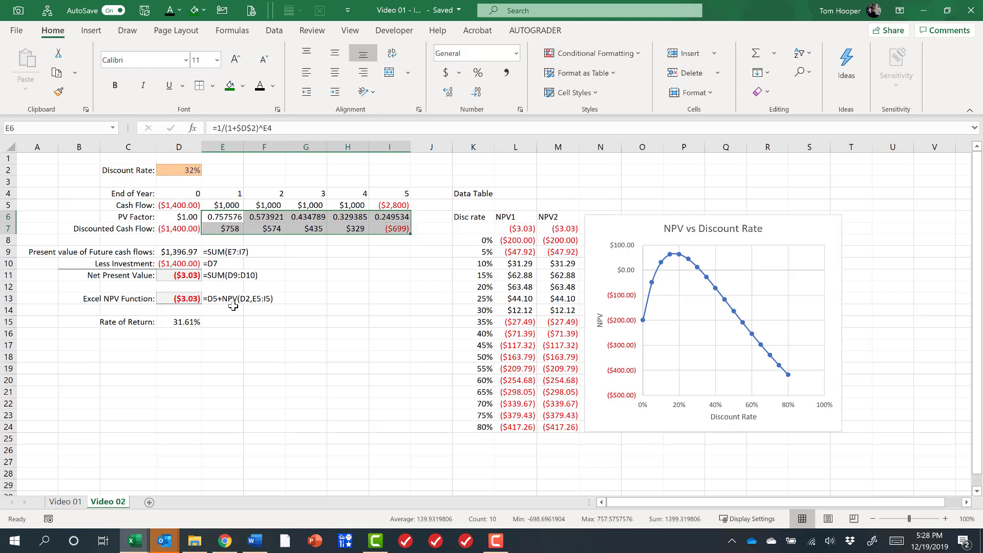
left_click(233, 306)
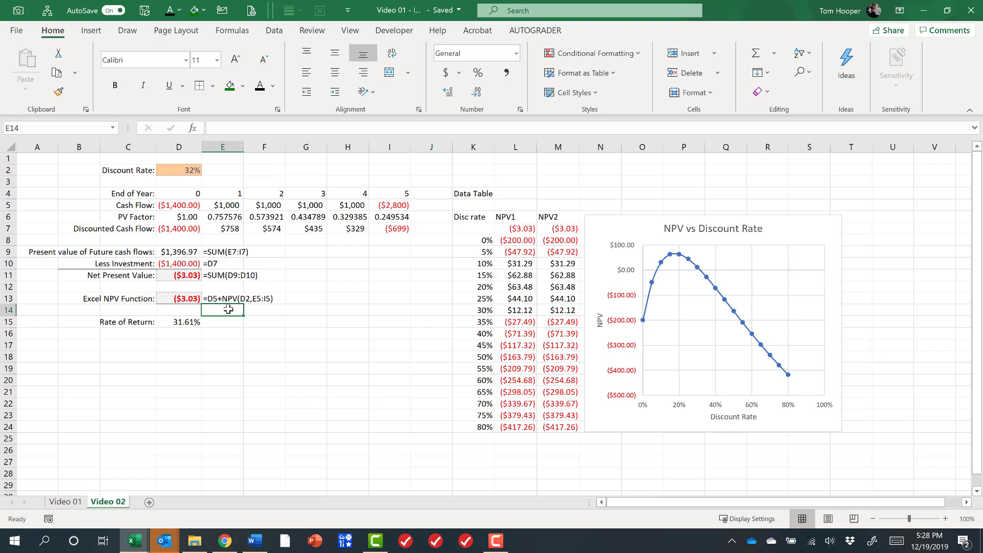
left_click(192, 297)
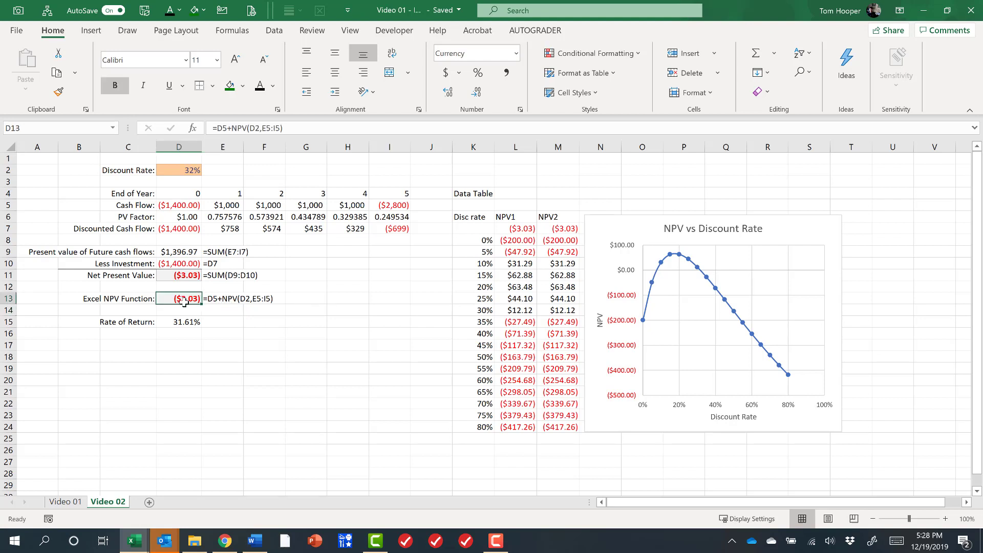
double_click(192, 296)
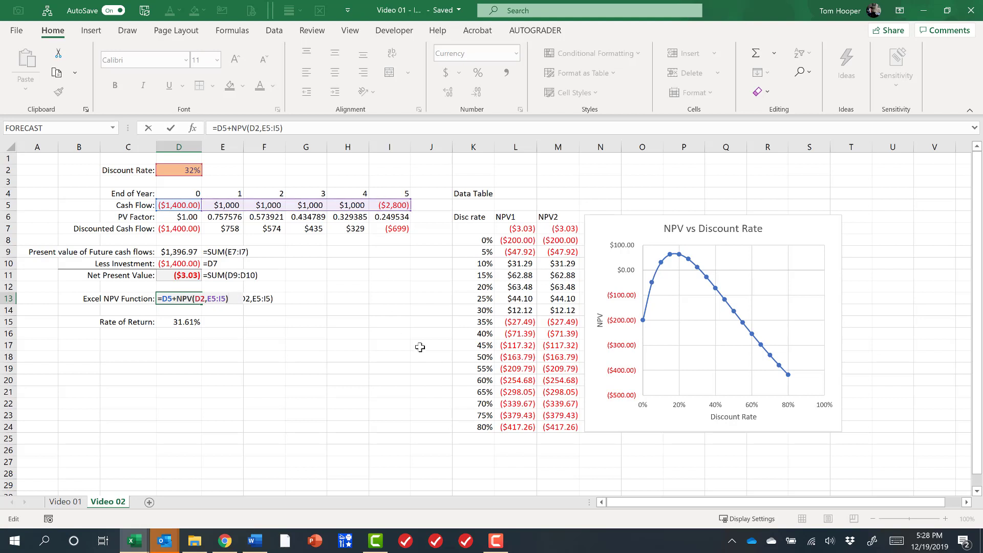
key("Return")
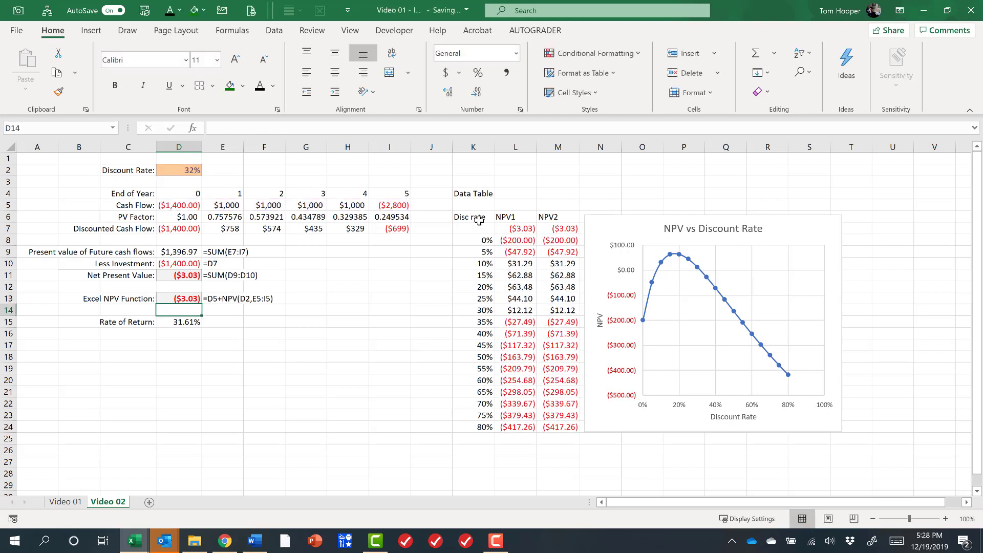
left_click(489, 230)
left_click_drag(494, 237, 557, 422)
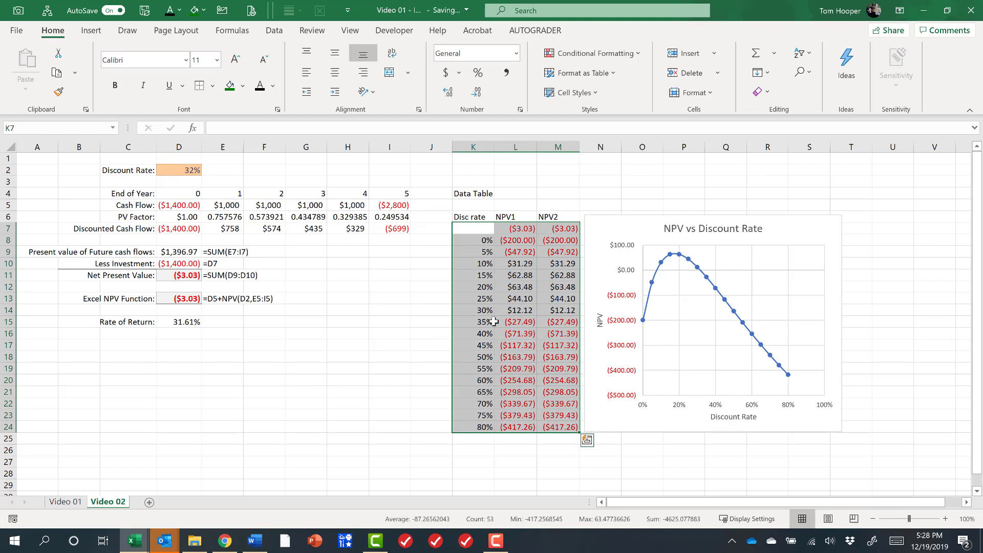
left_click(524, 231)
left_click(559, 229)
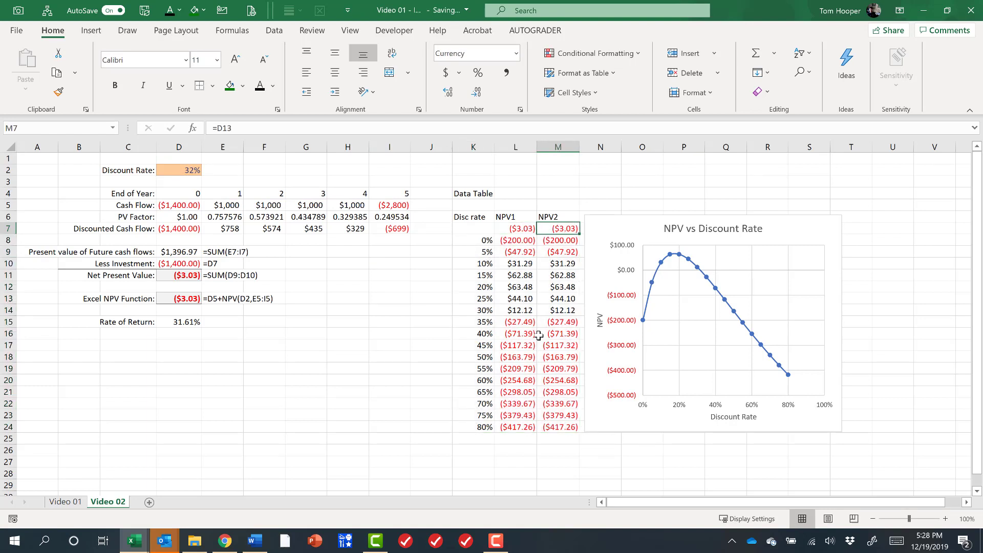
left_click(607, 222)
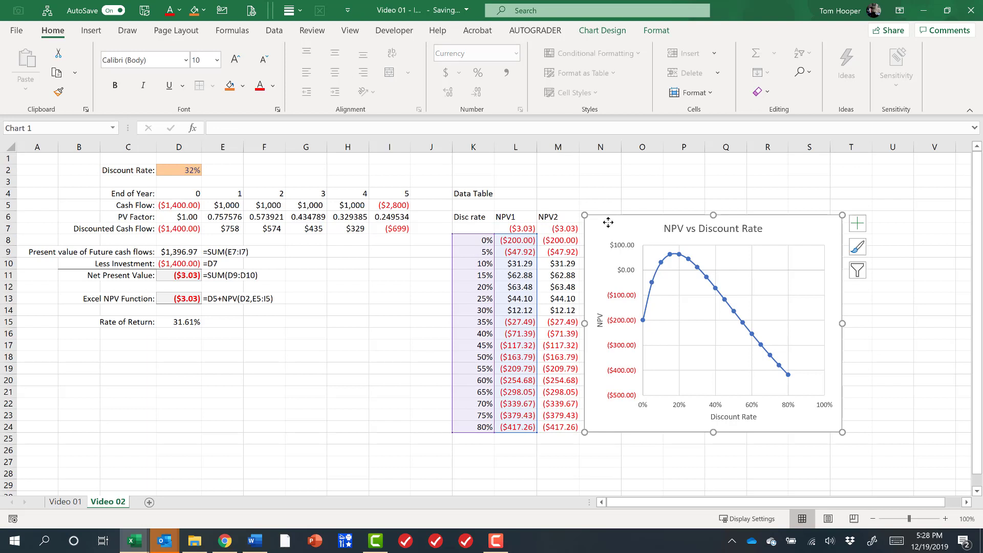
left_click(330, 237)
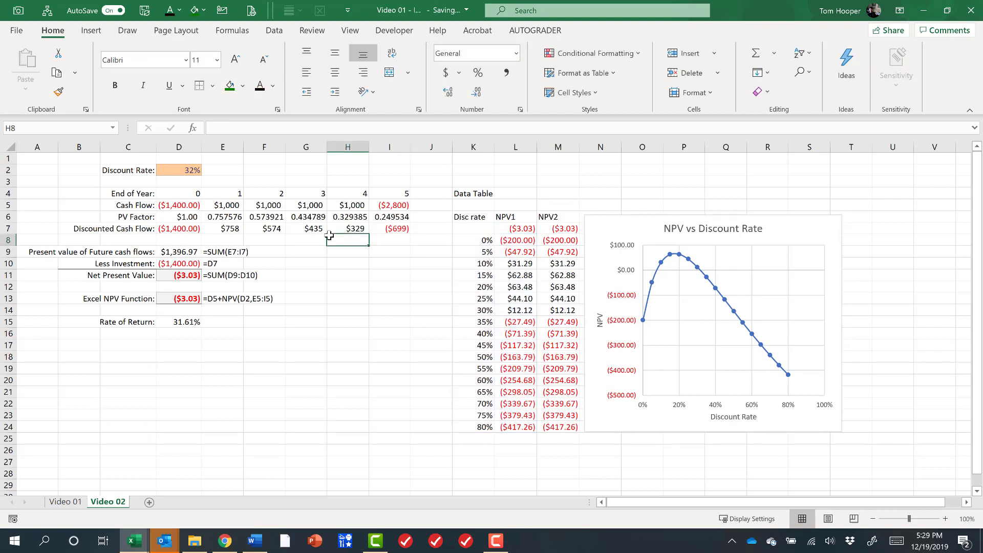